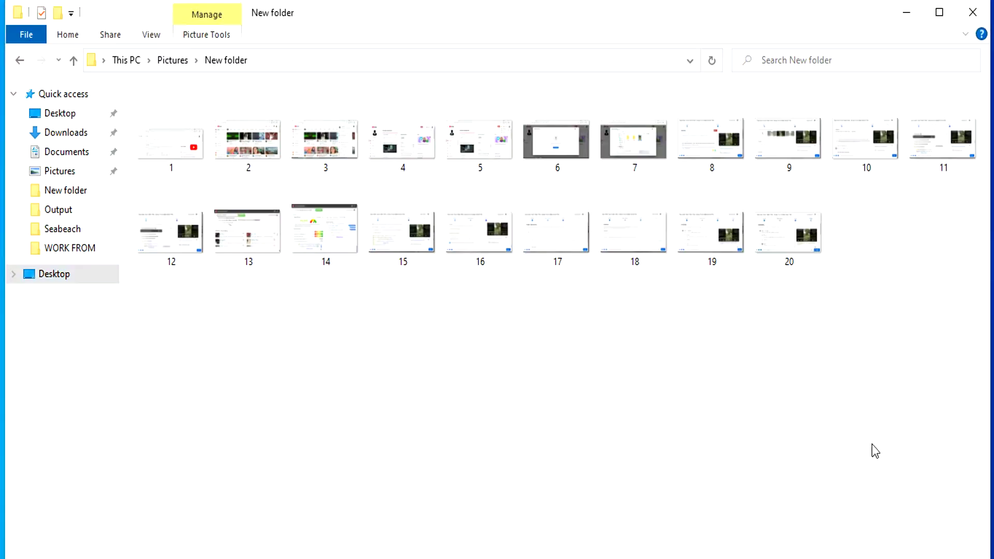
Select the numbered screenshots in New folder and create a new video from them.
left_click_drag(875, 444, 175, 114)
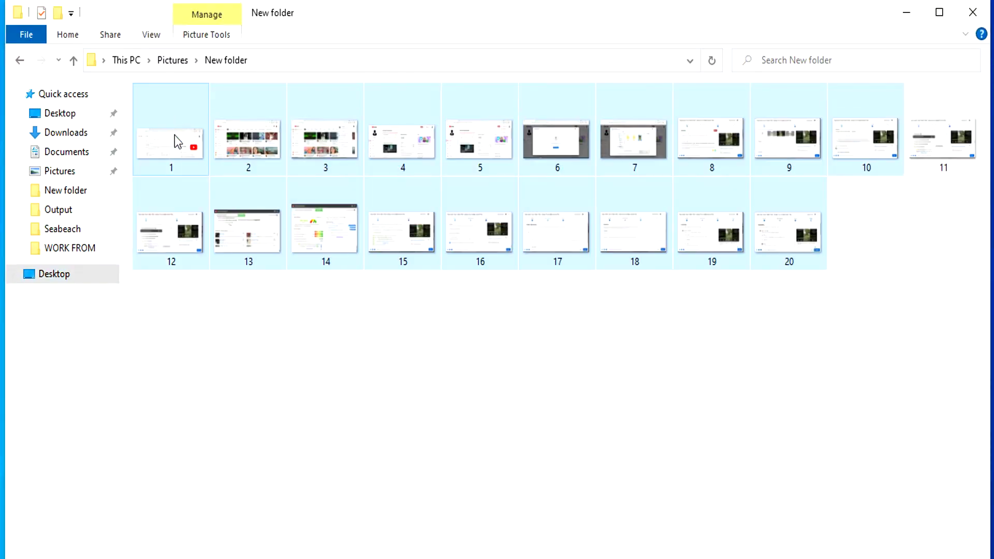
right_click(175, 135)
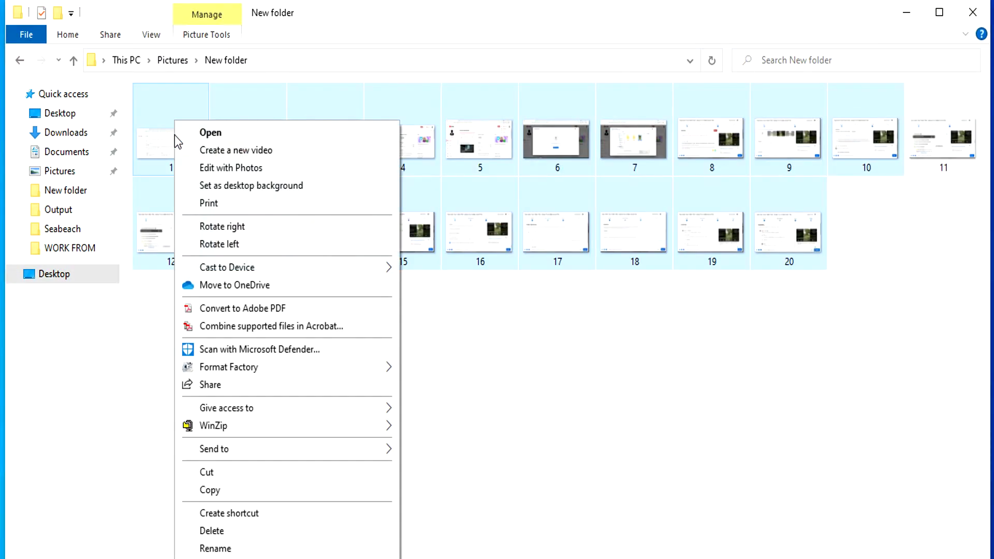
left_click(202, 150)
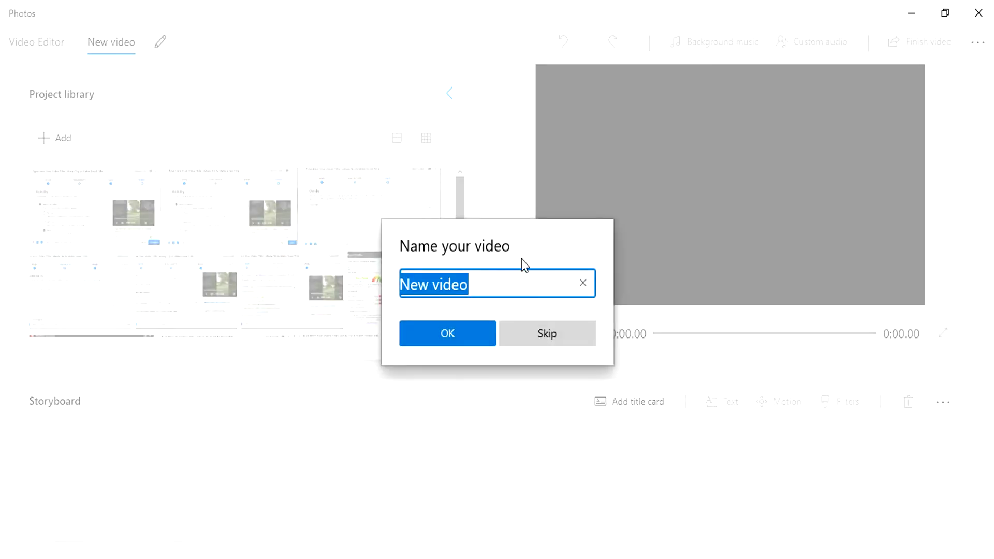
Keep the default name 'New video' and mark the first two rows of library images.
left_click(455, 331)
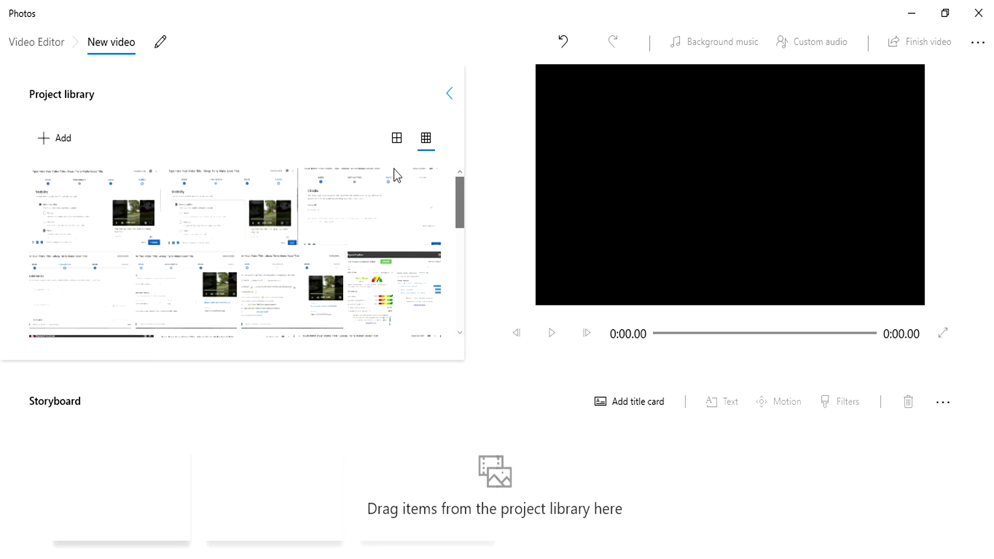
left_click(147, 184)
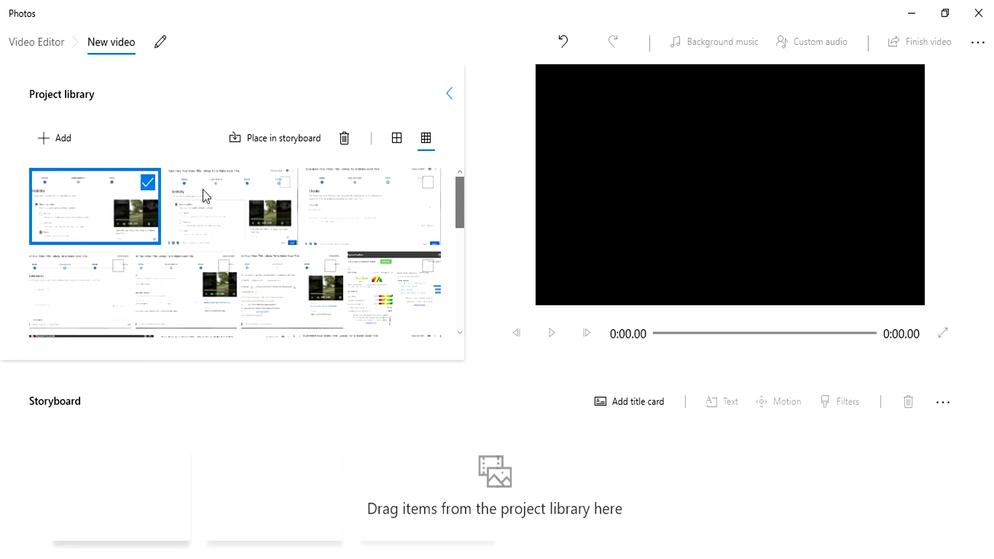
left_click(284, 185)
left_click(428, 183)
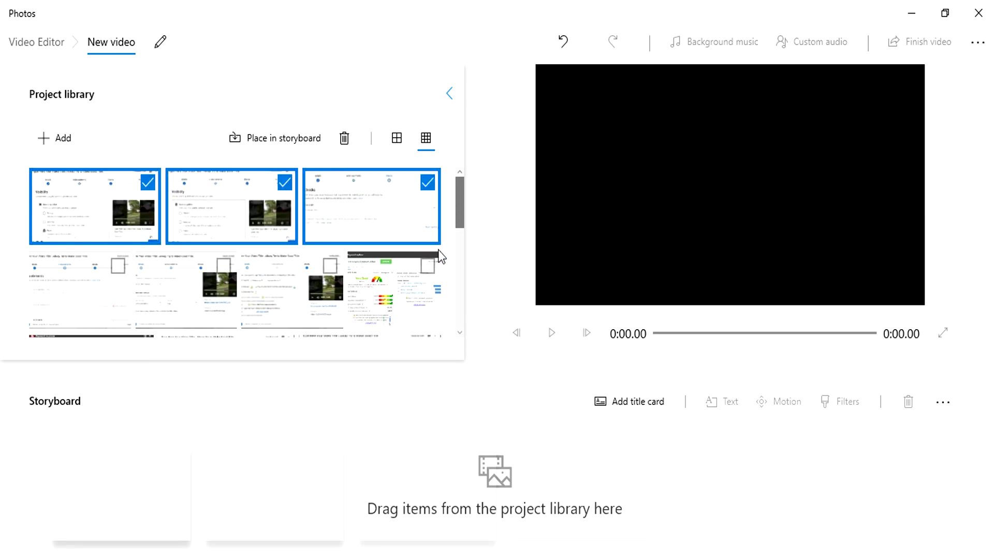
left_click(428, 266)
left_click(330, 266)
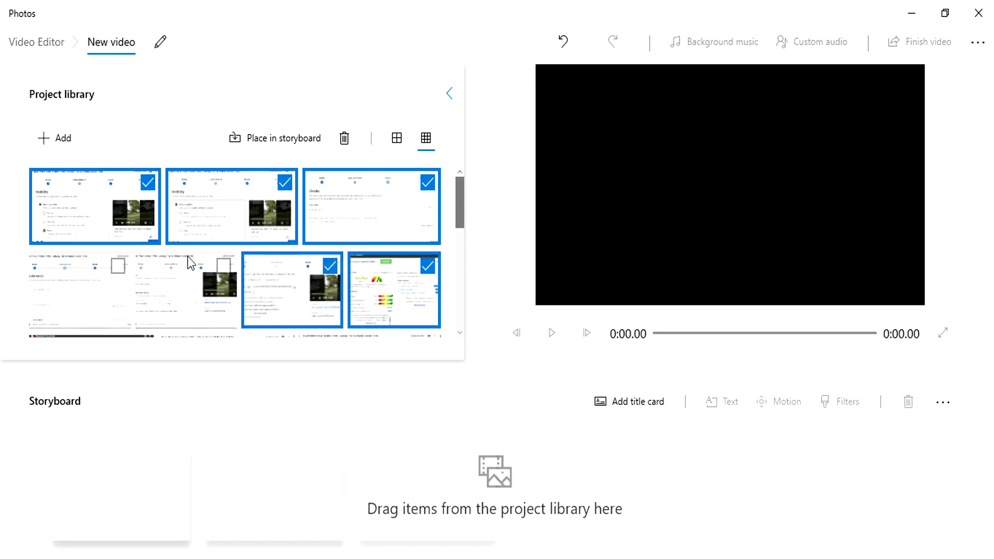
left_click(223, 267)
left_click(127, 263)
Mark the third and fourth rows of library images.
scroll(181, 269, "down", 1)
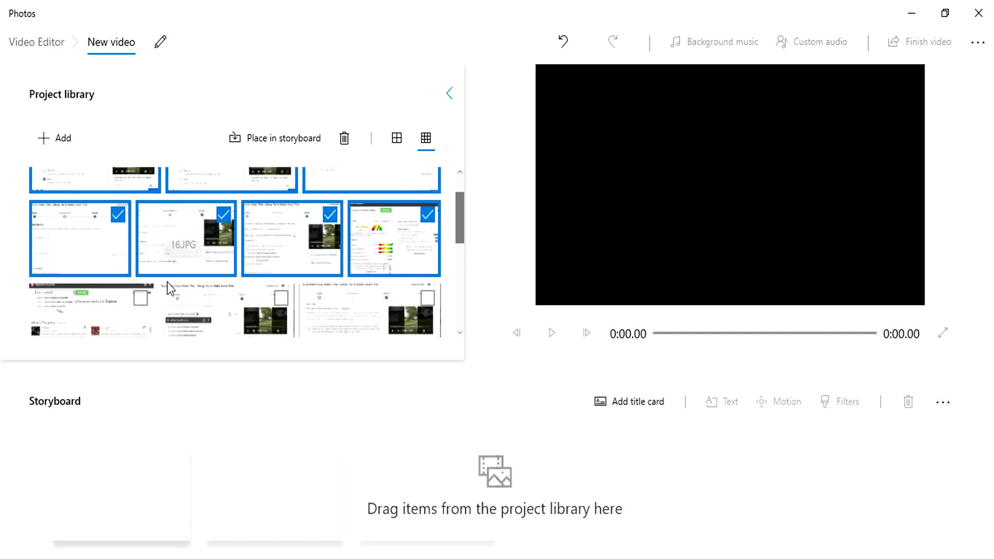
left_click(141, 298)
left_click(427, 298)
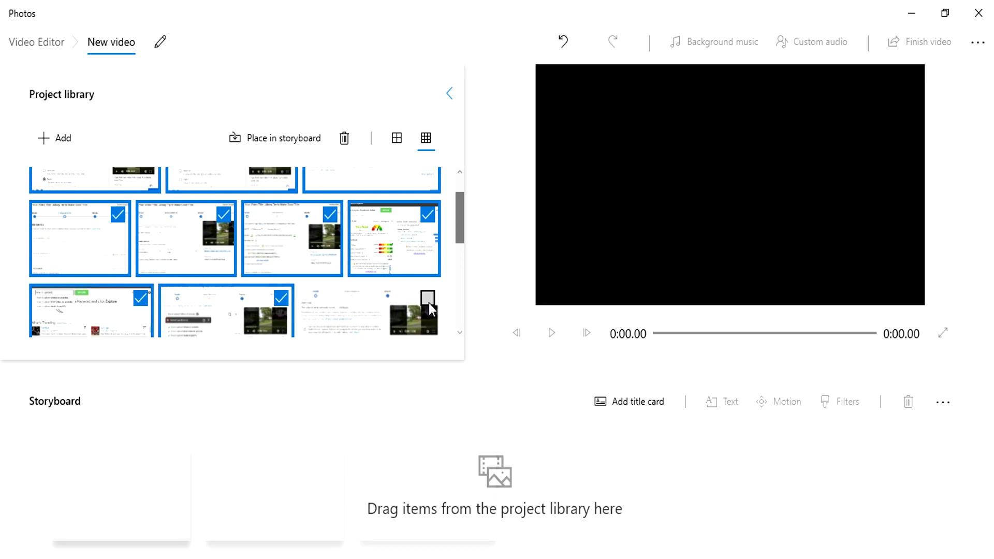
left_click(281, 298)
scroll(231, 308, "down", 1)
left_click(147, 282)
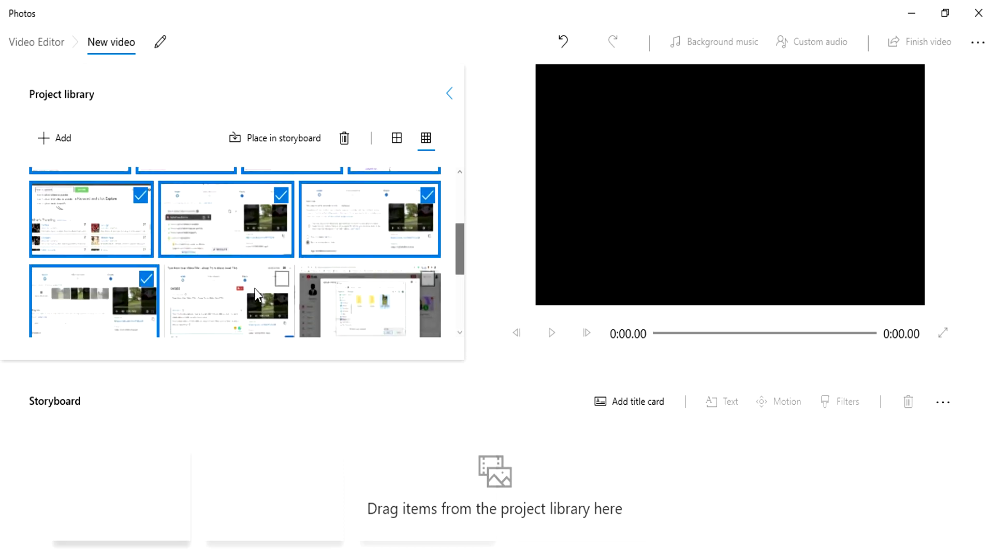
left_click(281, 279)
left_click(428, 281)
Mark the remaining library images and delete all marked images from the project library.
scroll(315, 305, "down", 1)
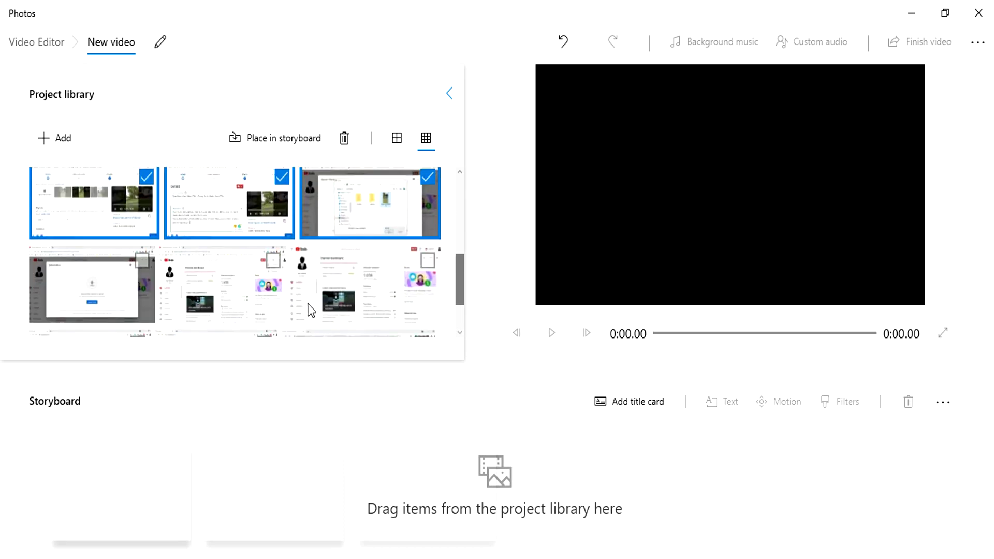
left_click(139, 259)
left_click(272, 259)
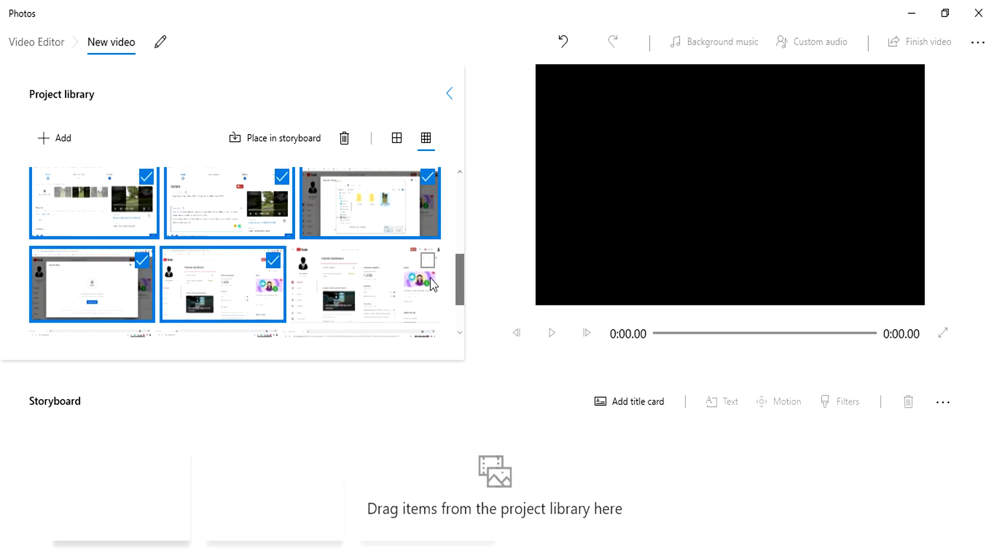
left_click(426, 263)
scroll(418, 285, "down", 1)
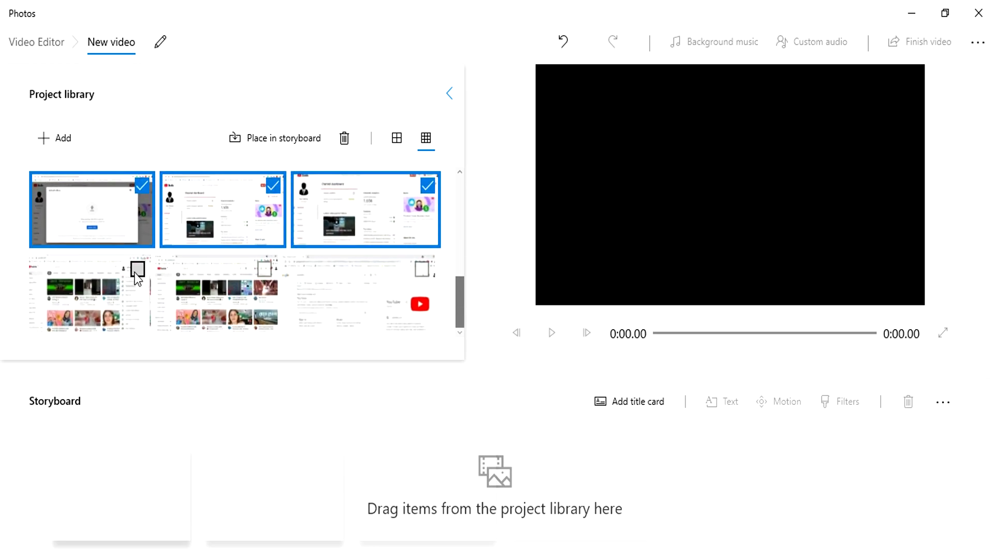
left_click(137, 269)
left_click(269, 275)
left_click(411, 284)
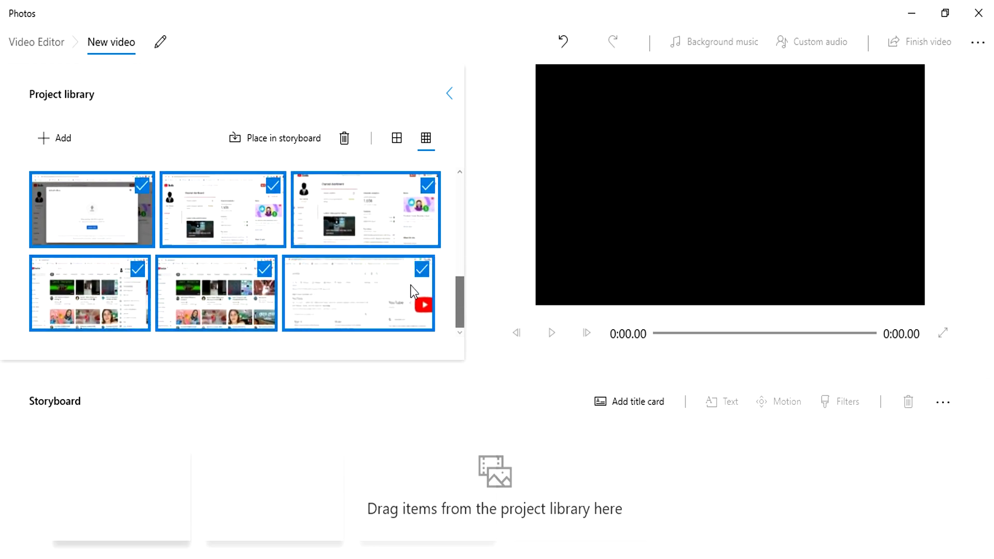
left_click(345, 140)
left_click(46, 138)
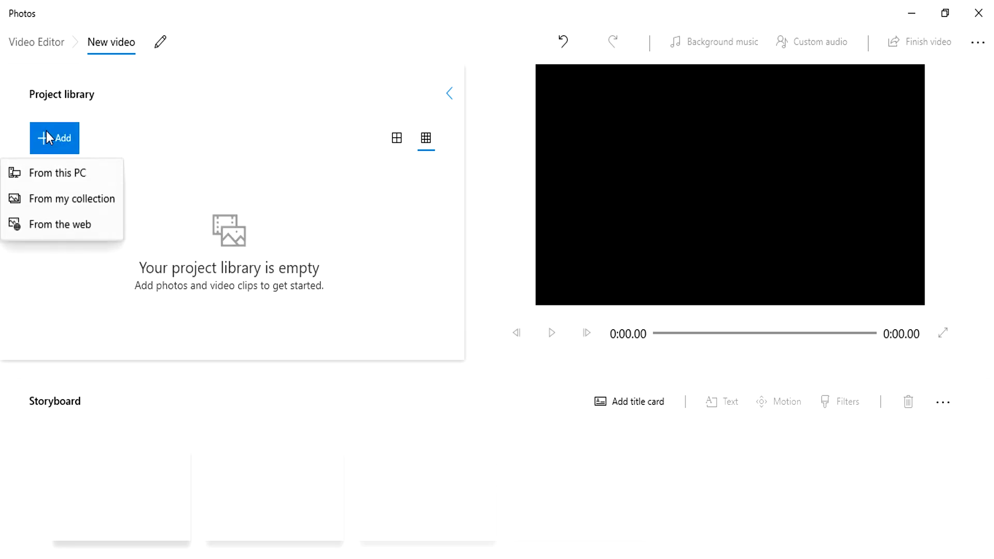
Add screenshot 1 from Pictures > New folder to the project library.
left_click(61, 174)
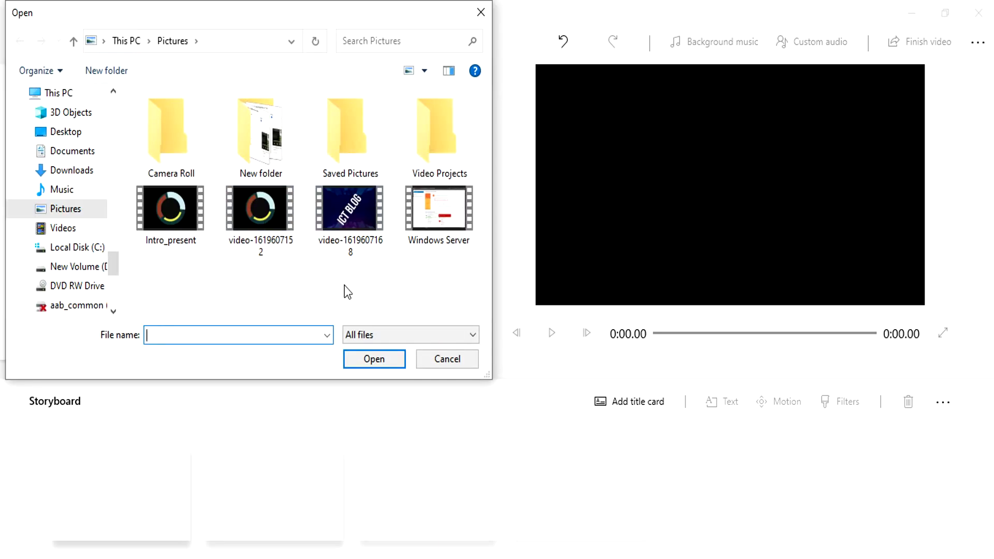
double_click(259, 158)
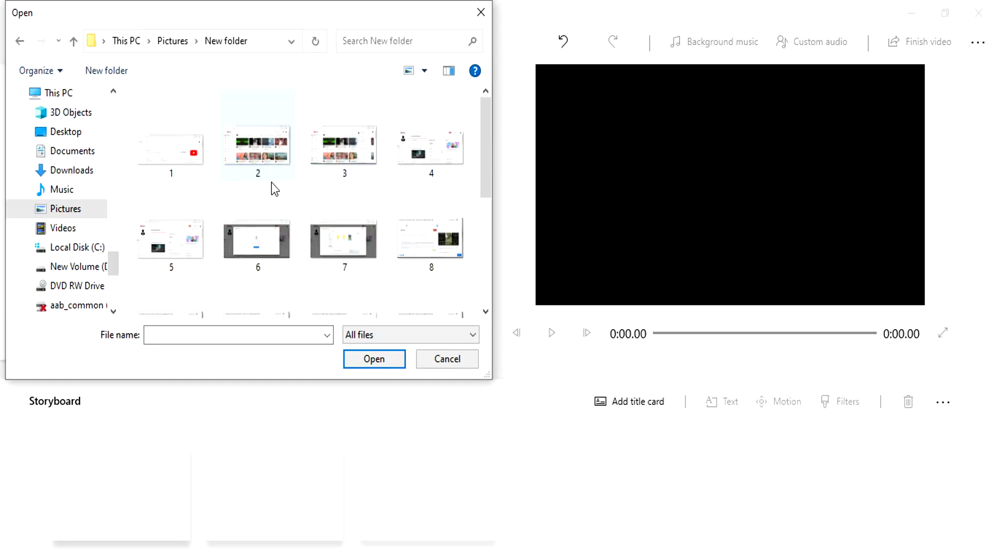
left_click(176, 165)
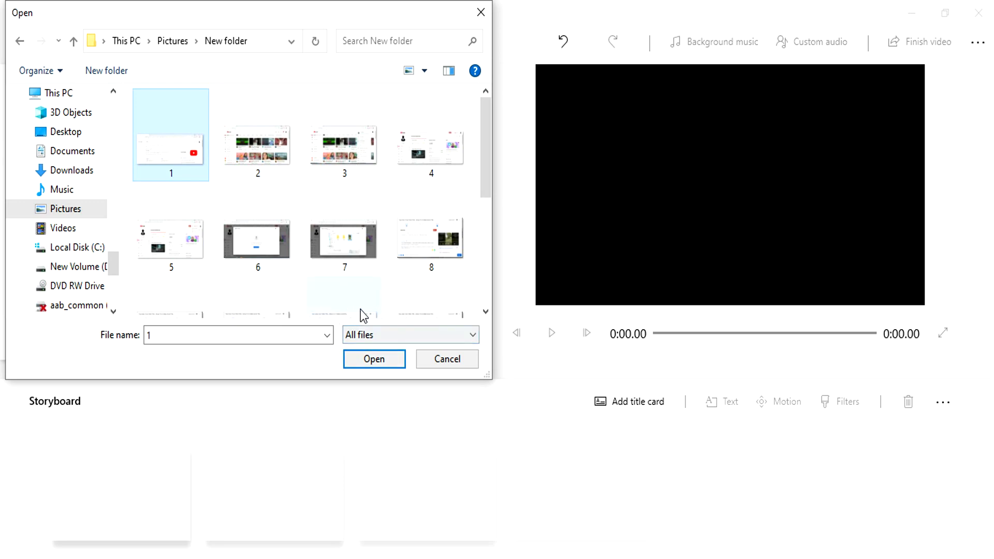
left_click(388, 361)
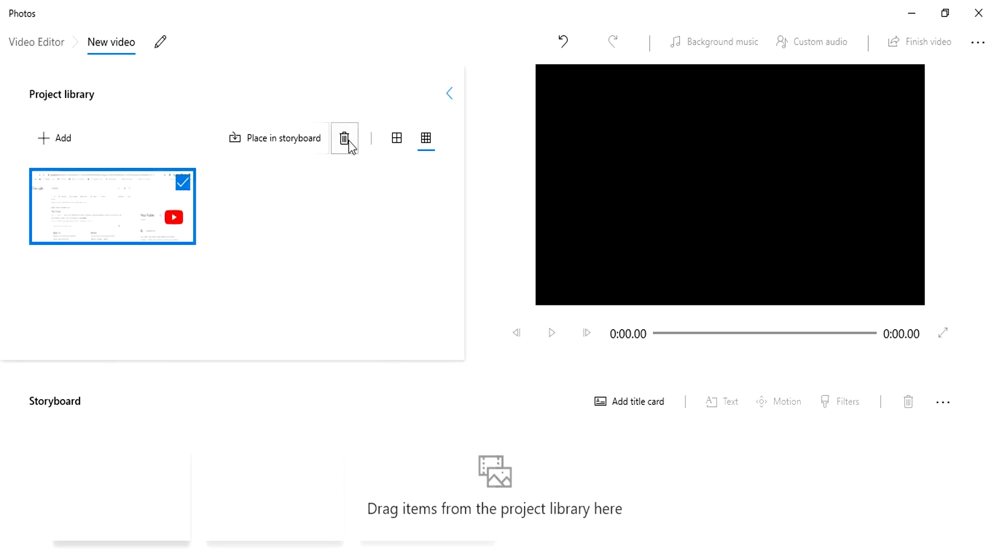
Import screenshots 1 through 20 from New folder into the project library.
left_click(61, 140)
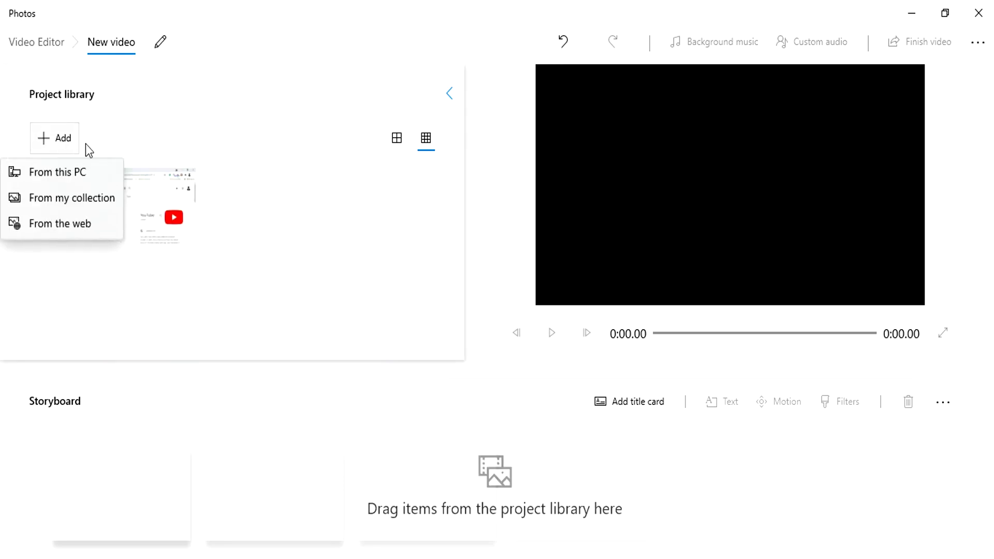
left_click(76, 173)
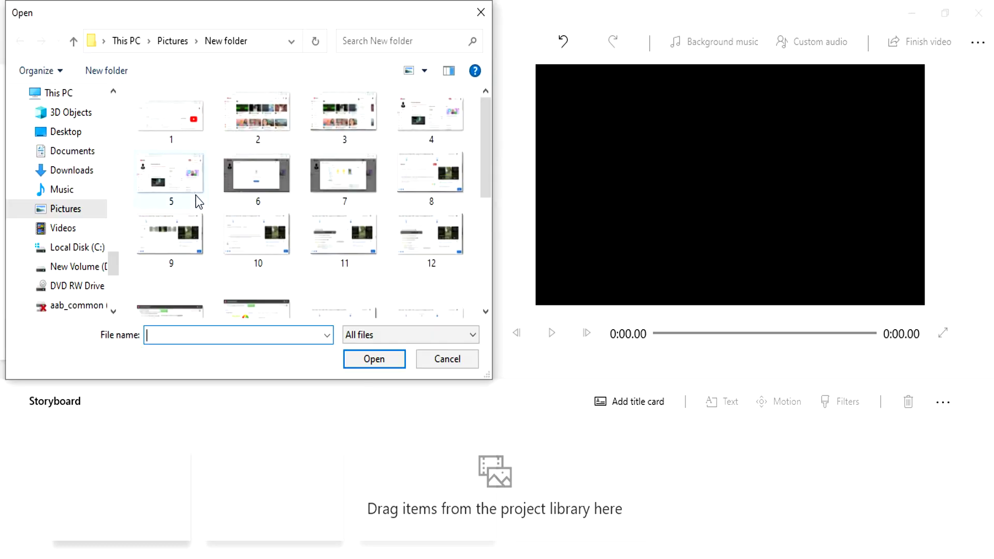
left_click(259, 126)
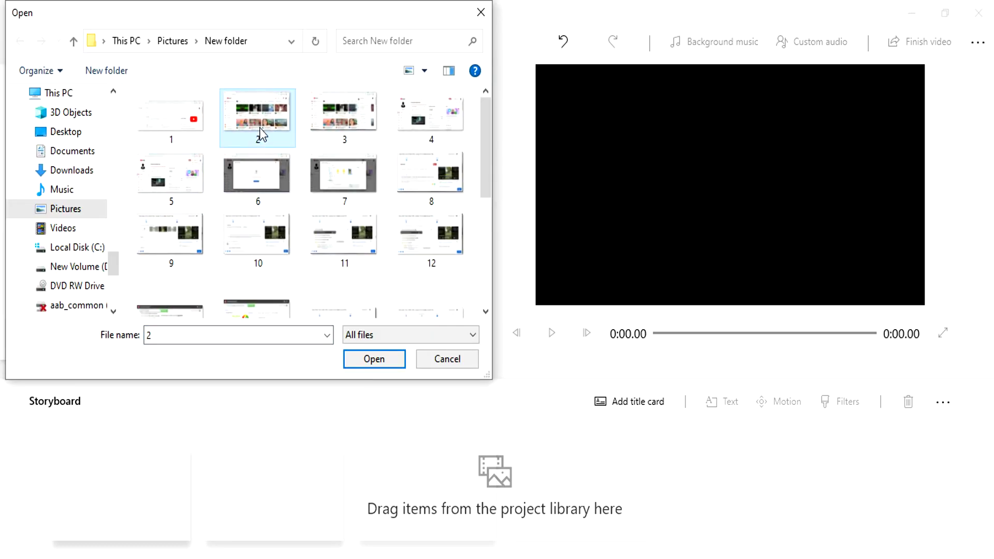
left_click(195, 114)
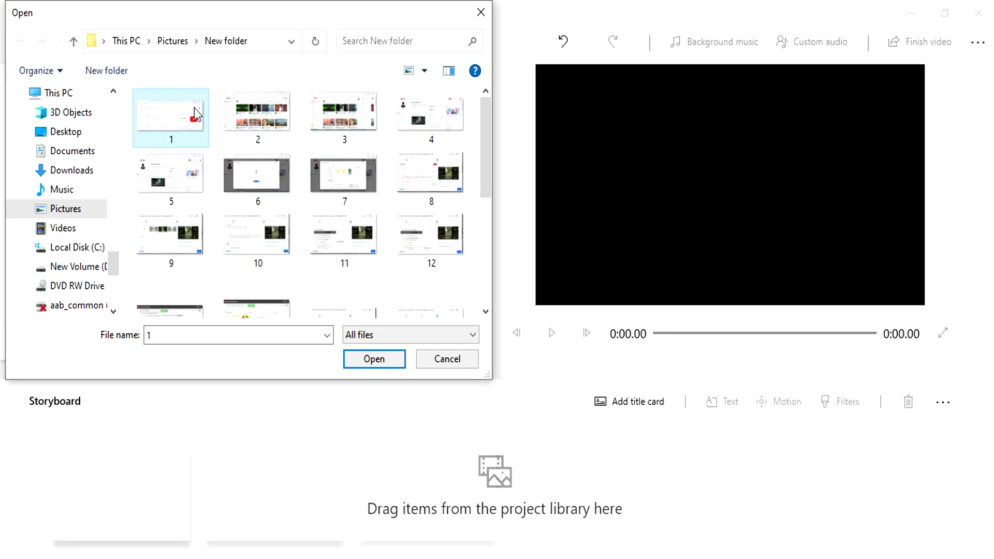
key("shift+Right")
key("shift+Right")
key("shift+Right")
key("shift+Right")
key("shift+Right")
key("shift+Right")
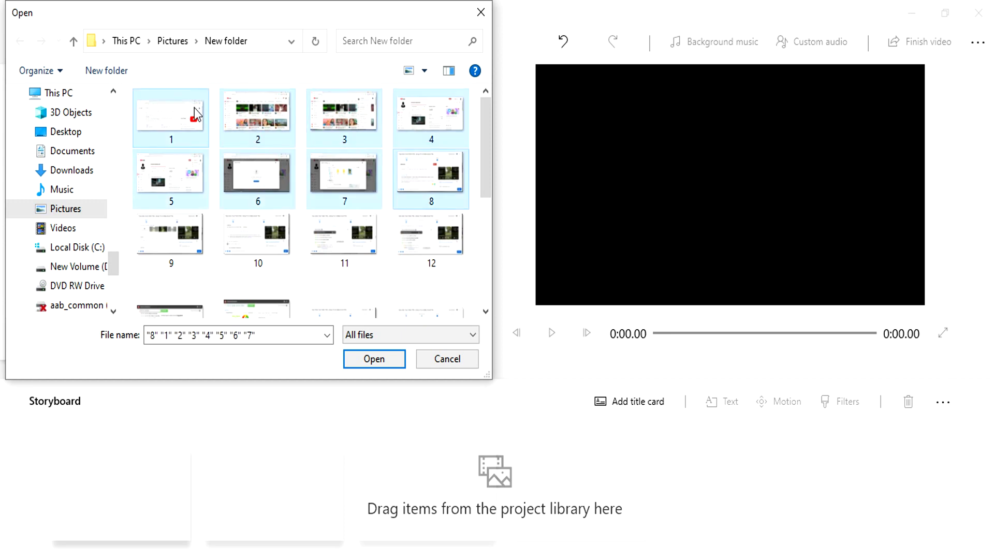
key("shift+Right")
key("shift+Right")
key("shift+Right")
key("shift+Right")
key("shift+Right")
key("shift+Right")
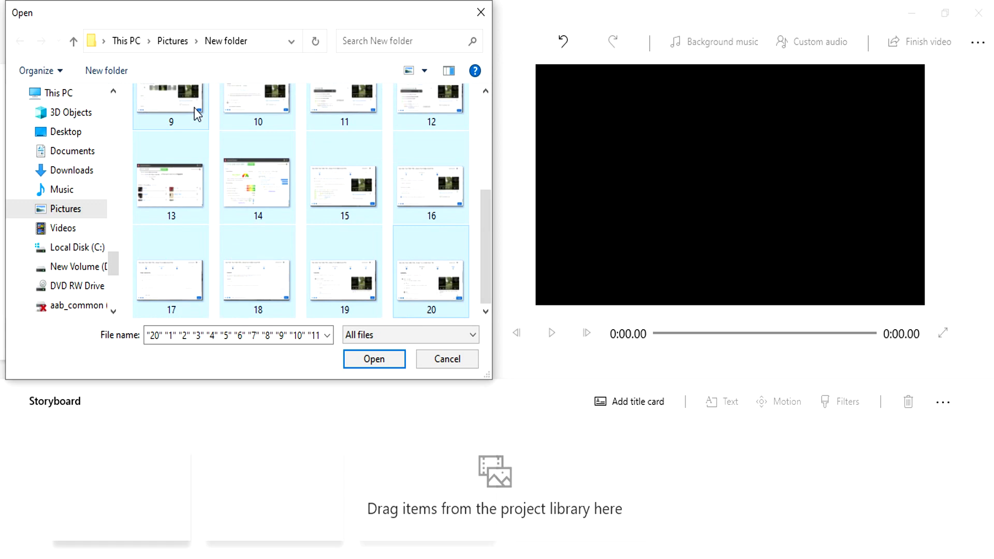
left_click(370, 362)
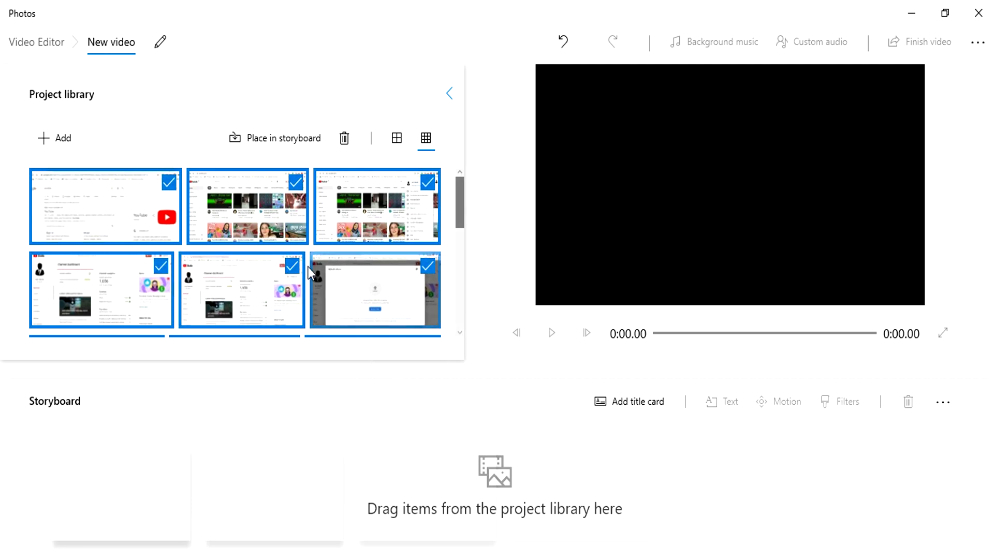
scroll(307, 267, "down", 3)
scroll(326, 282, "down", 2)
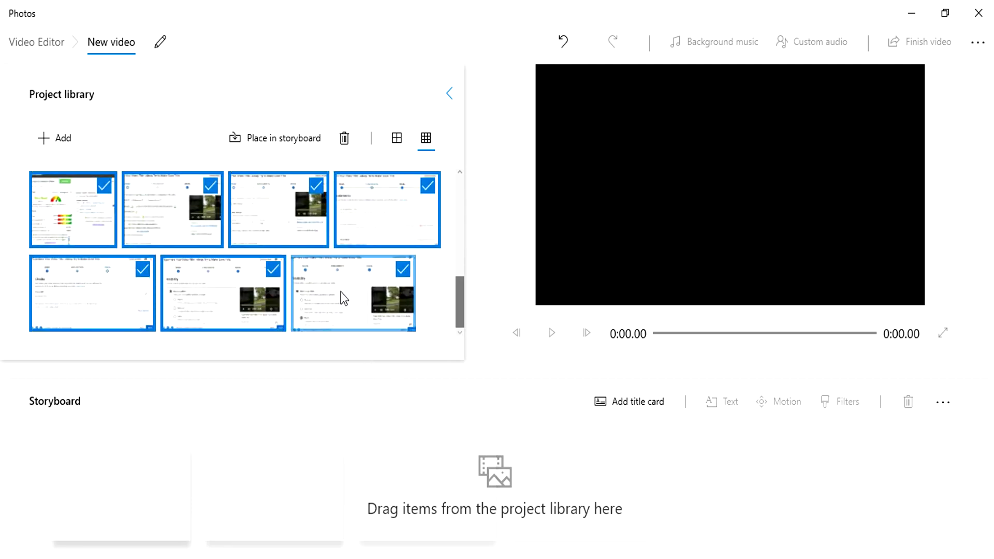
scroll(348, 294, "up", 5)
scroll(348, 291, "up", 3)
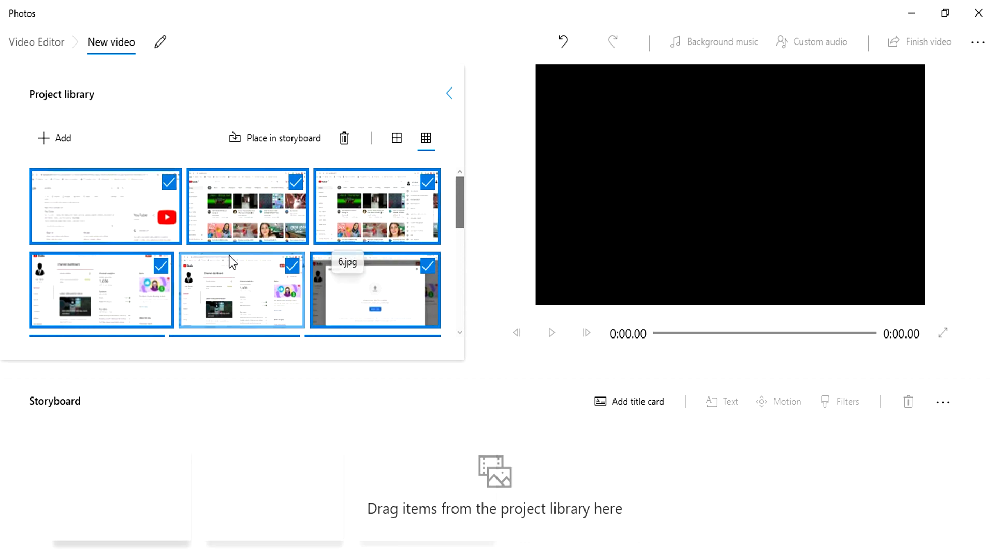
mouse_move(95, 195)
left_mouse_down()
mouse_move(153, 308)
mouse_move(178, 504)
left_mouse_up()
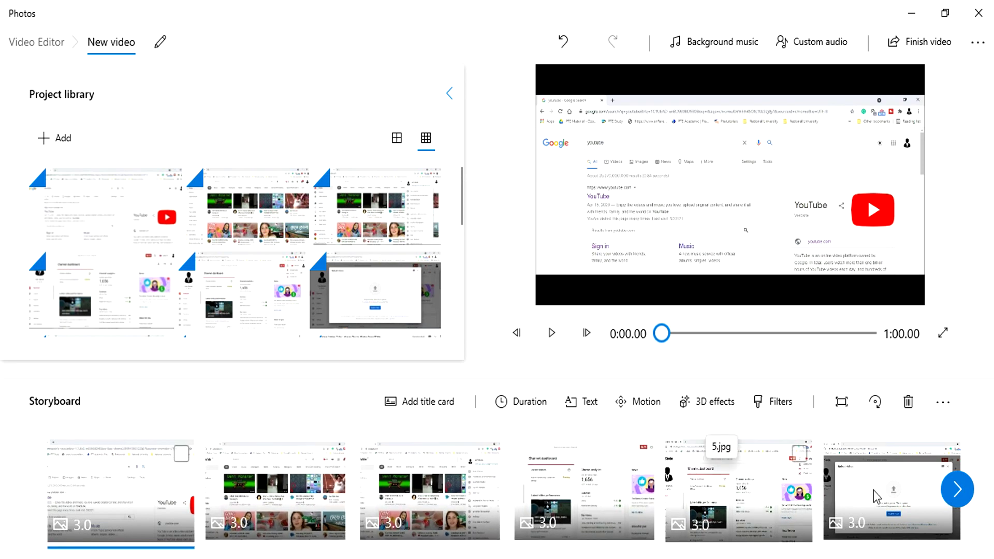
left_click(958, 489)
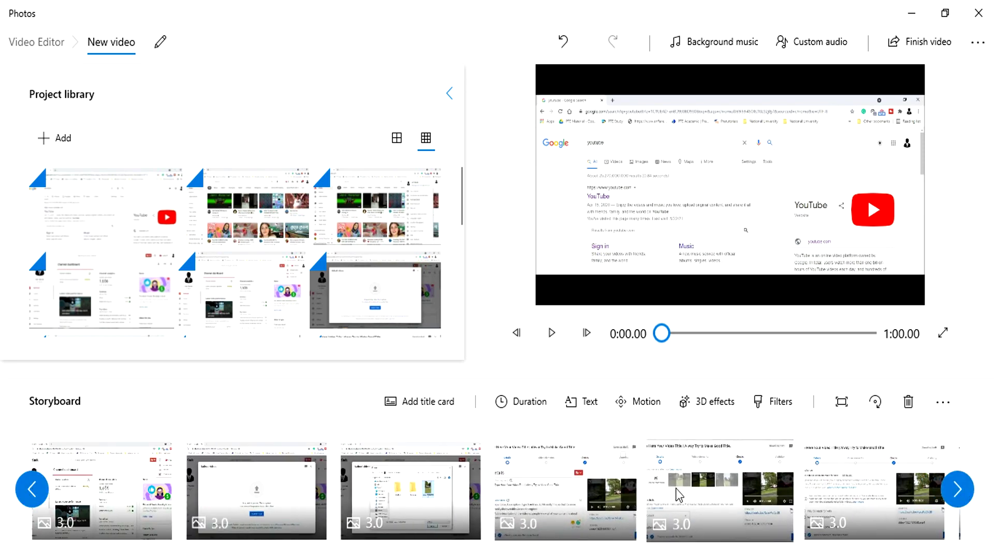
left_click(961, 492)
left_click(965, 499)
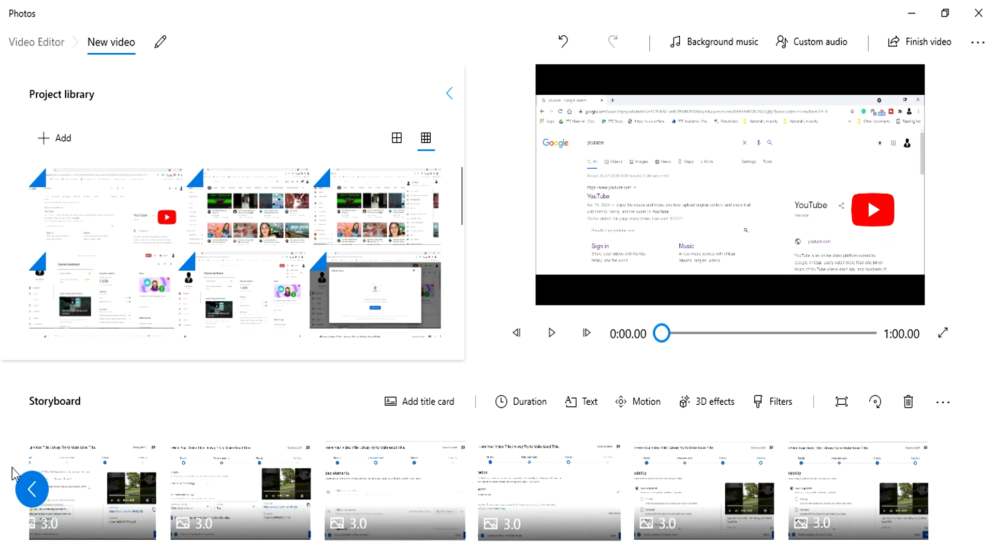
left_click(37, 490)
left_click(37, 490)
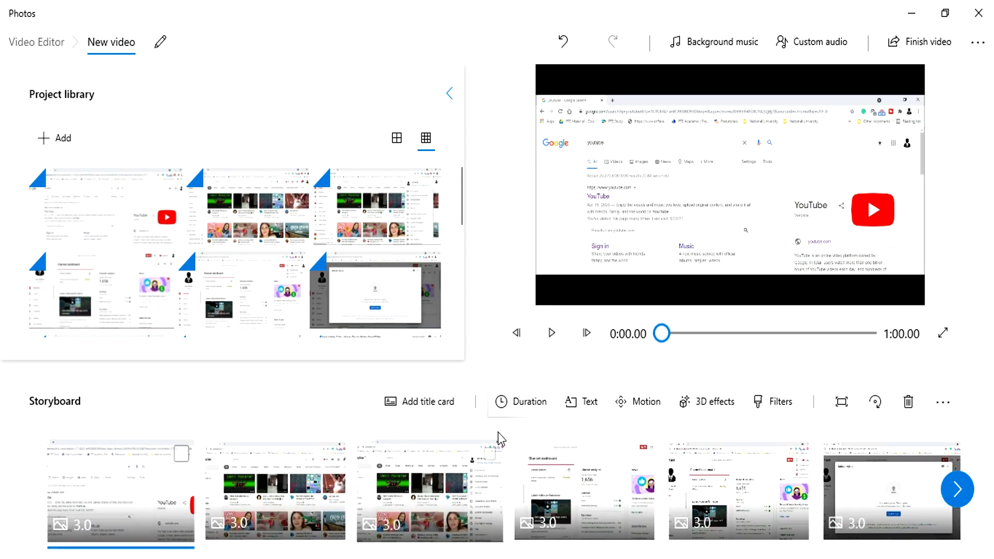
Add the Top-layout caption 'Login YouTube from Google chrome' to clip 1.
left_click(588, 408)
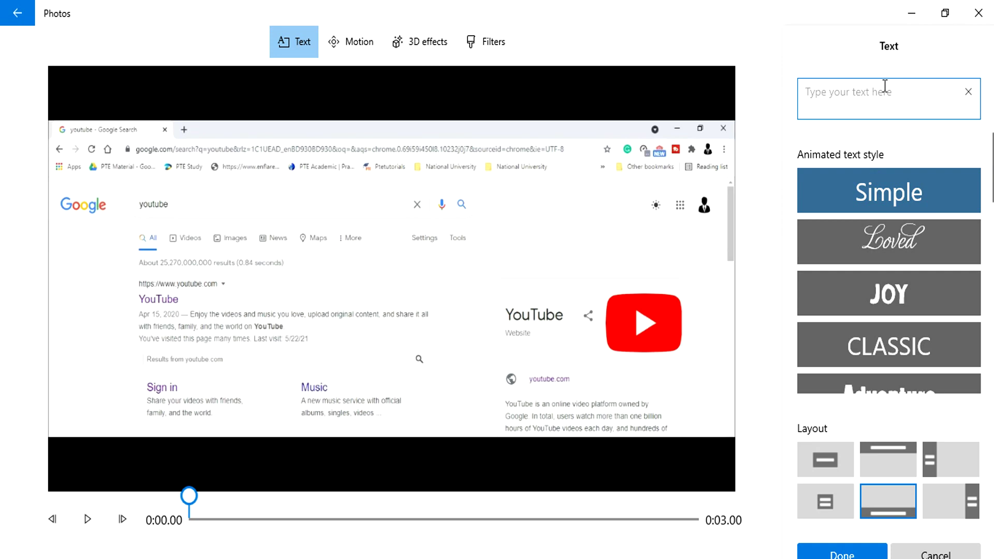
type("Lo")
type("gin you")
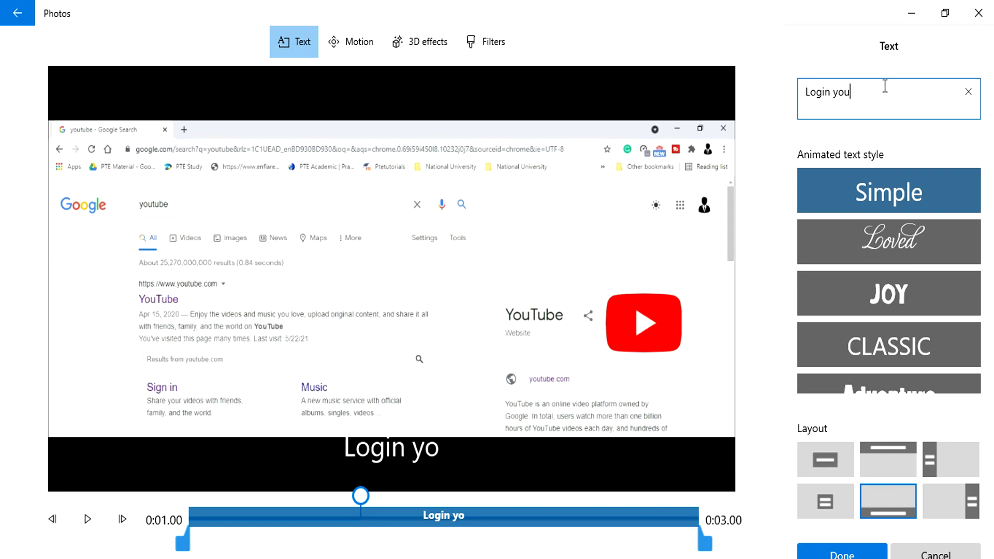
type("tube f")
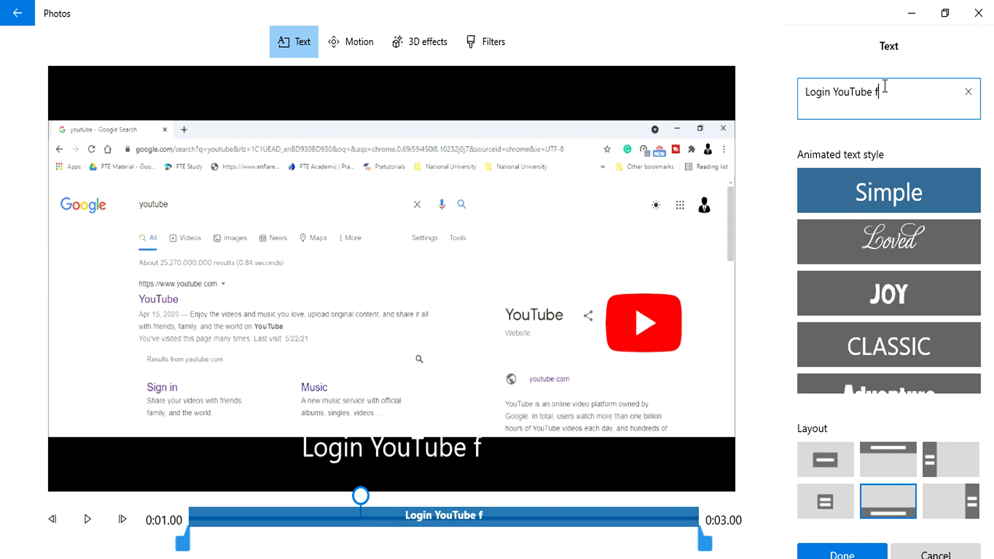
type("rom ")
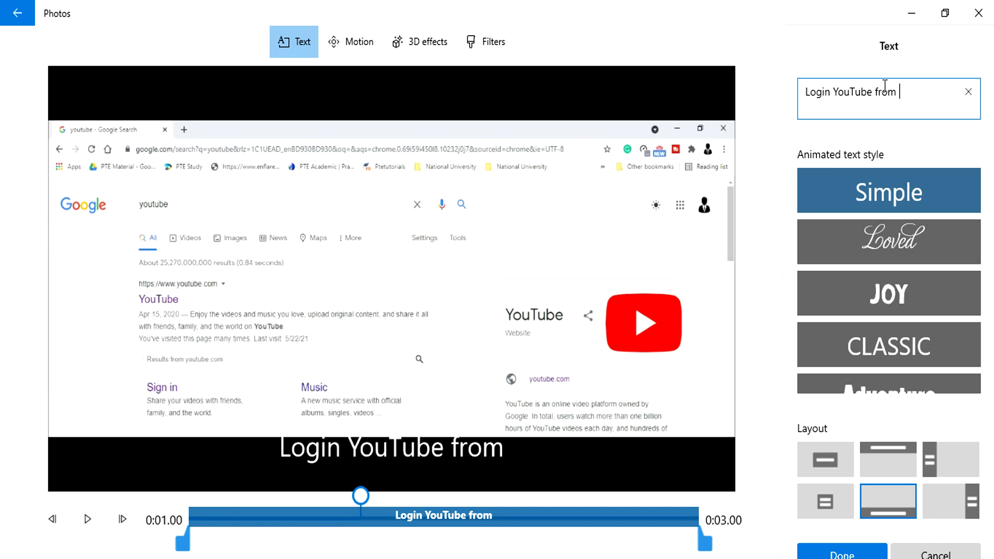
type("Goo")
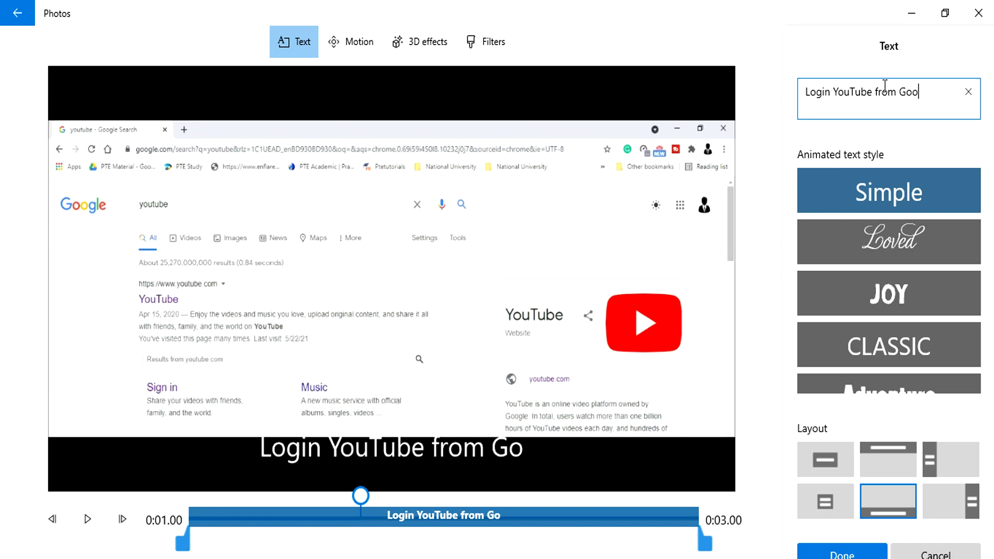
type("gle chr")
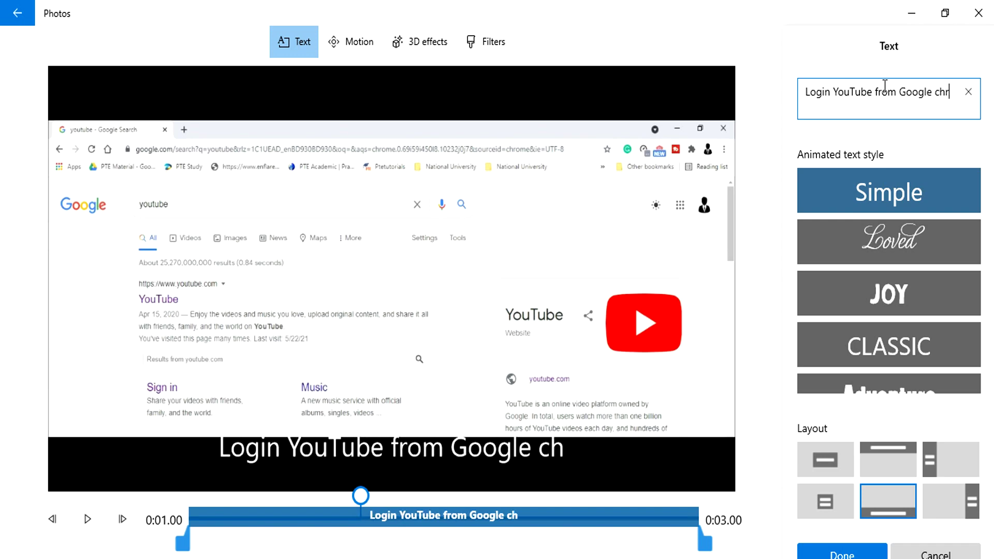
type("ome")
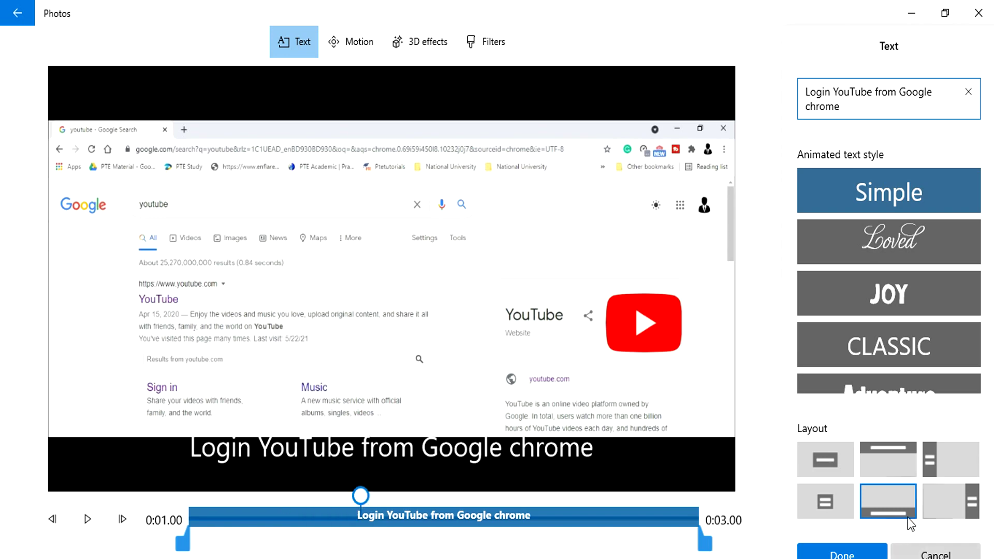
left_click(886, 461)
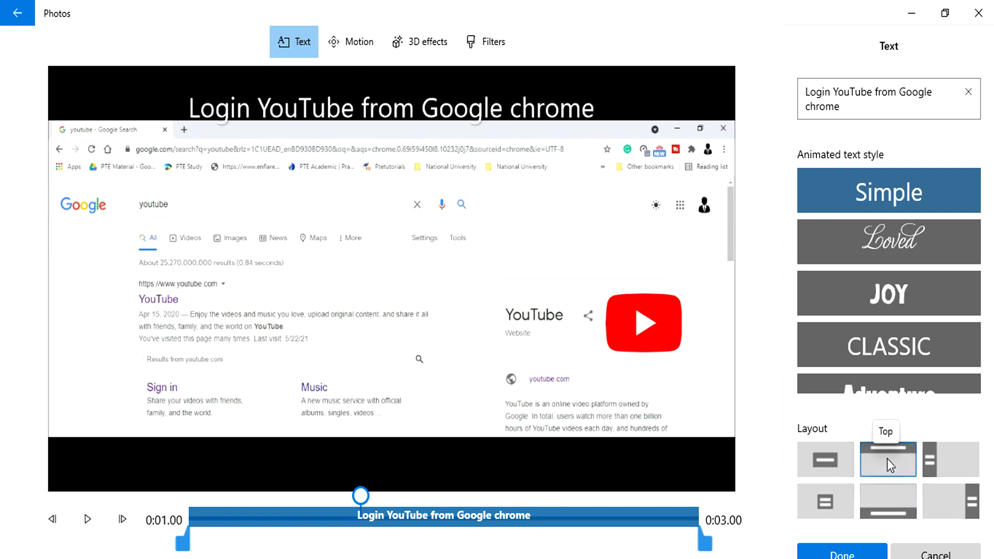
left_click(842, 553)
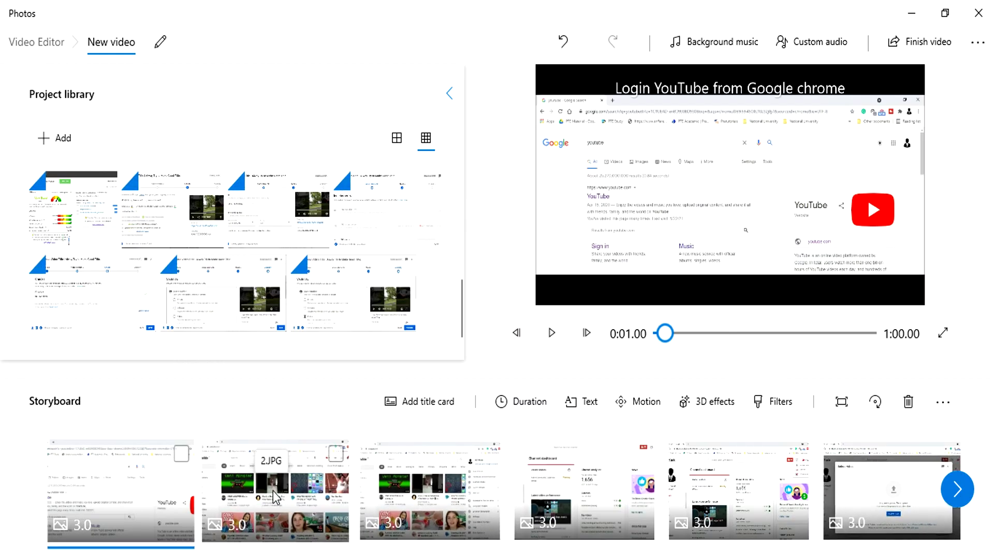
Caption clip 2 'login youtube by your gmail' using the Title 1 layout.
left_click(276, 493)
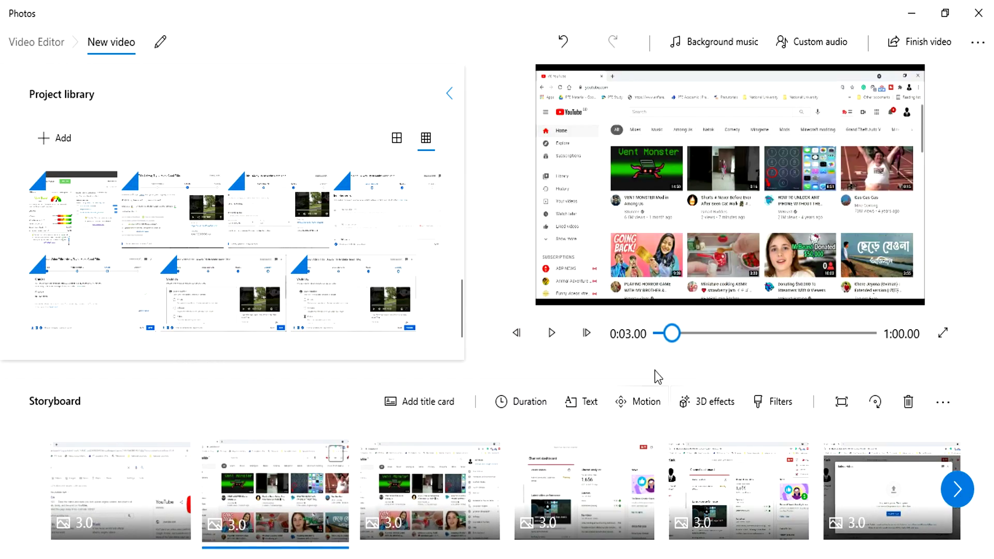
left_click(579, 412)
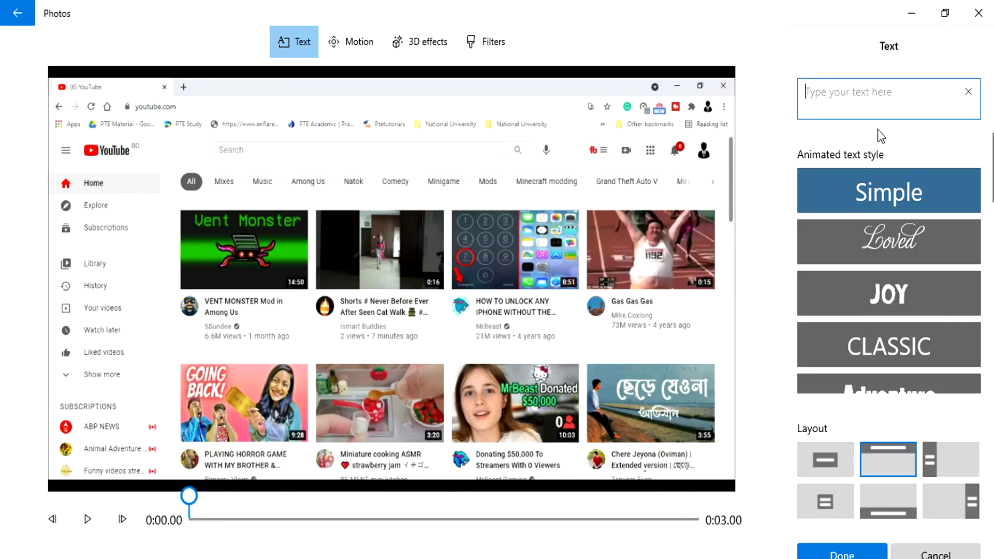
type("lo")
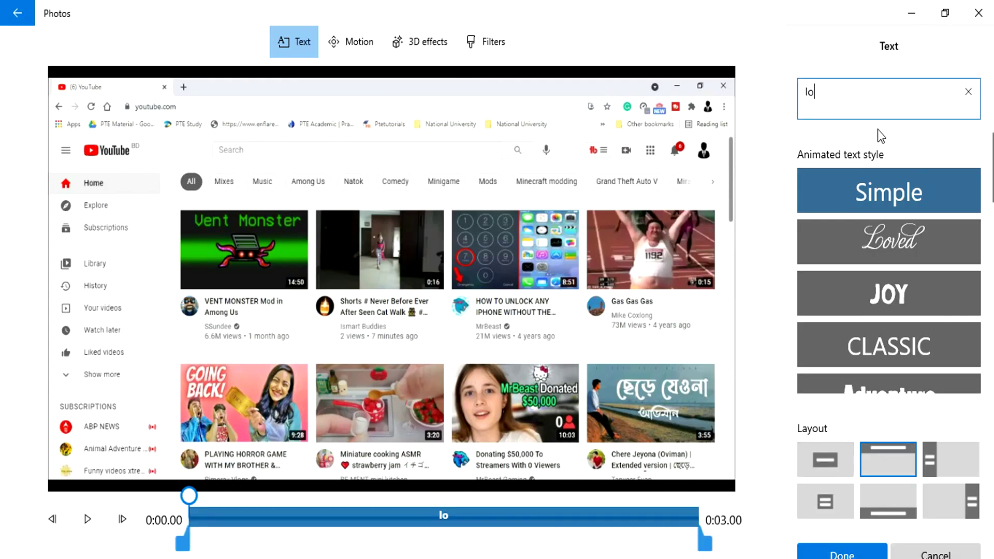
type("gin")
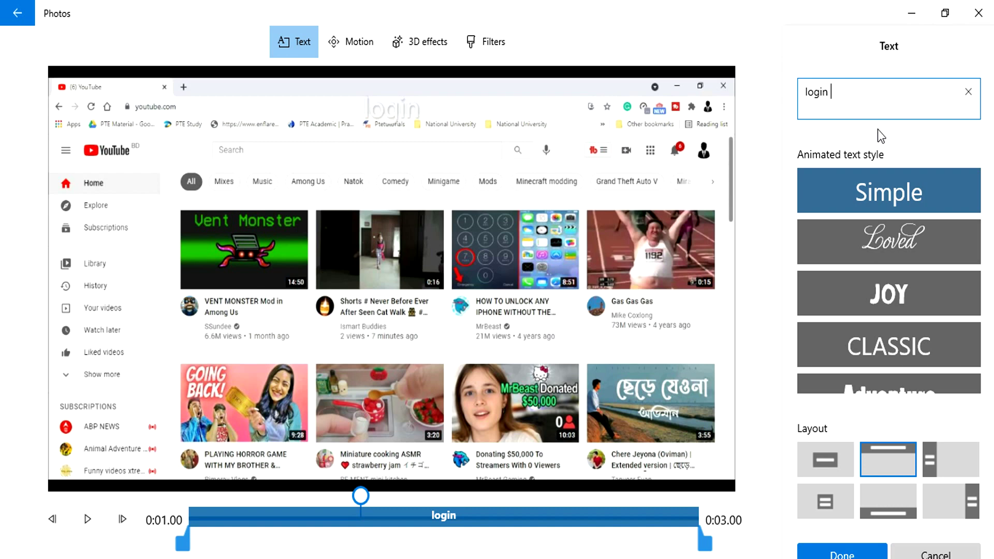
type(" you")
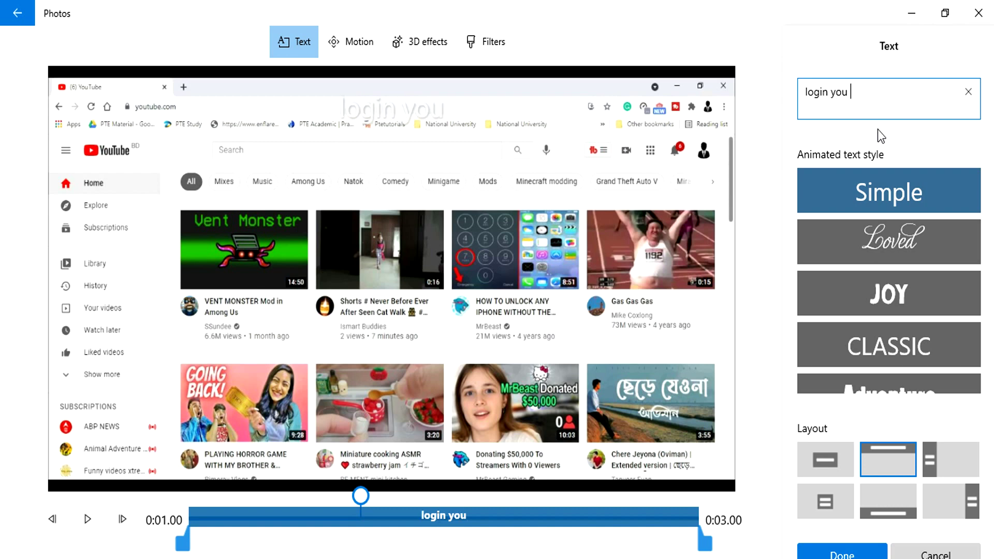
type("t")
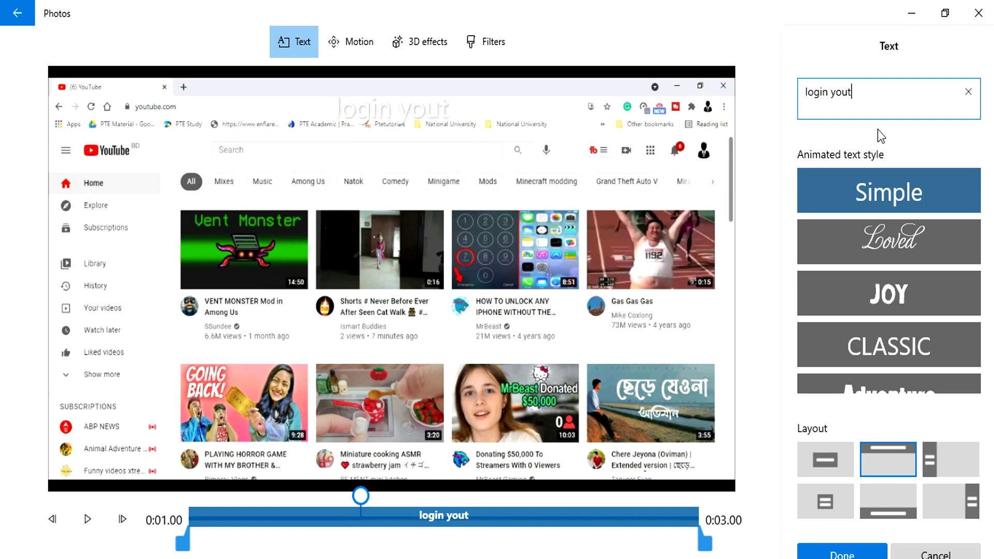
type("ube by")
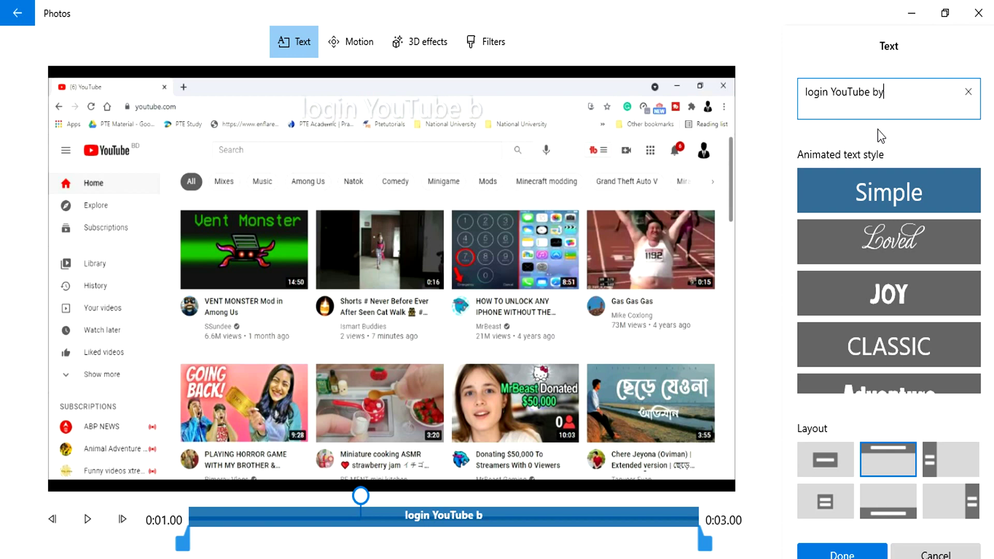
type(" your")
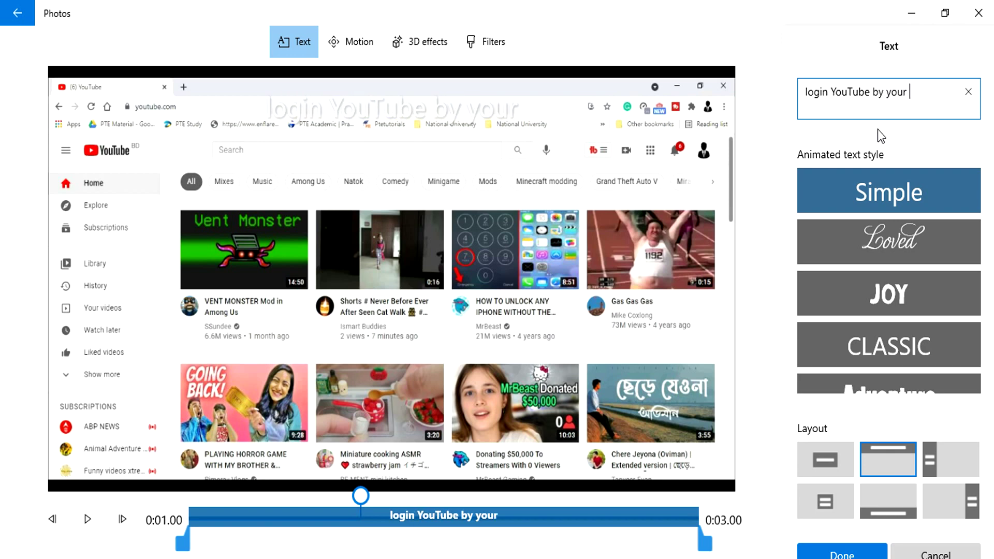
type(" gmail")
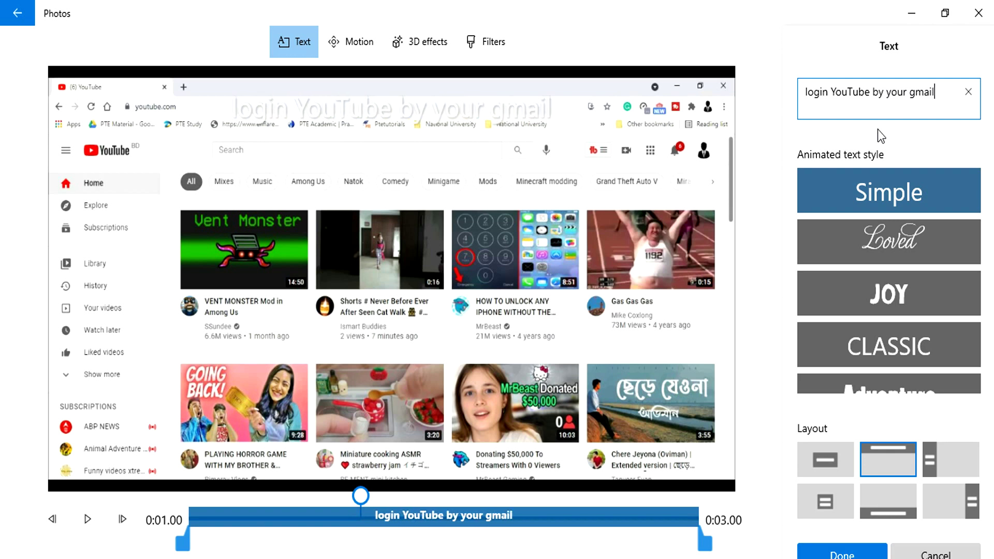
left_click(828, 460)
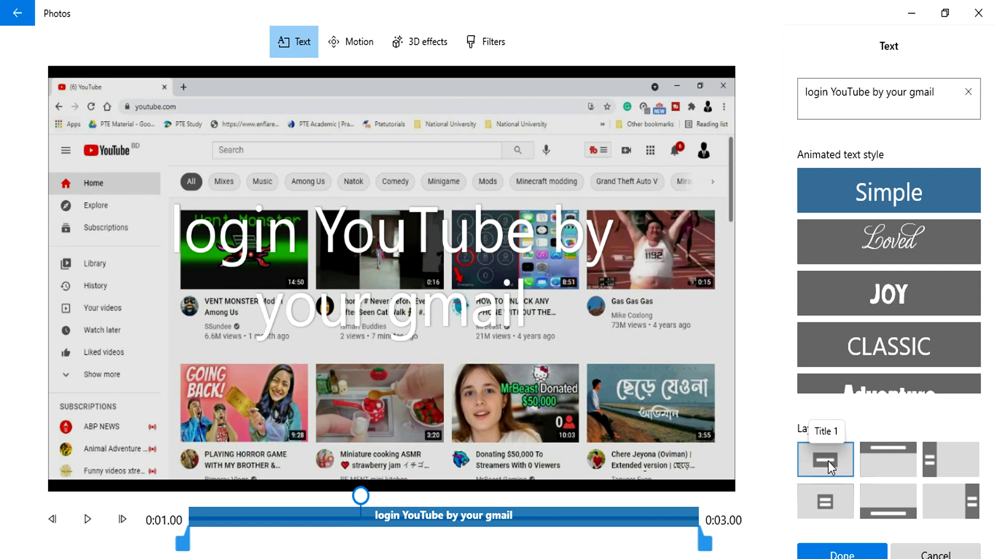
left_click(857, 556)
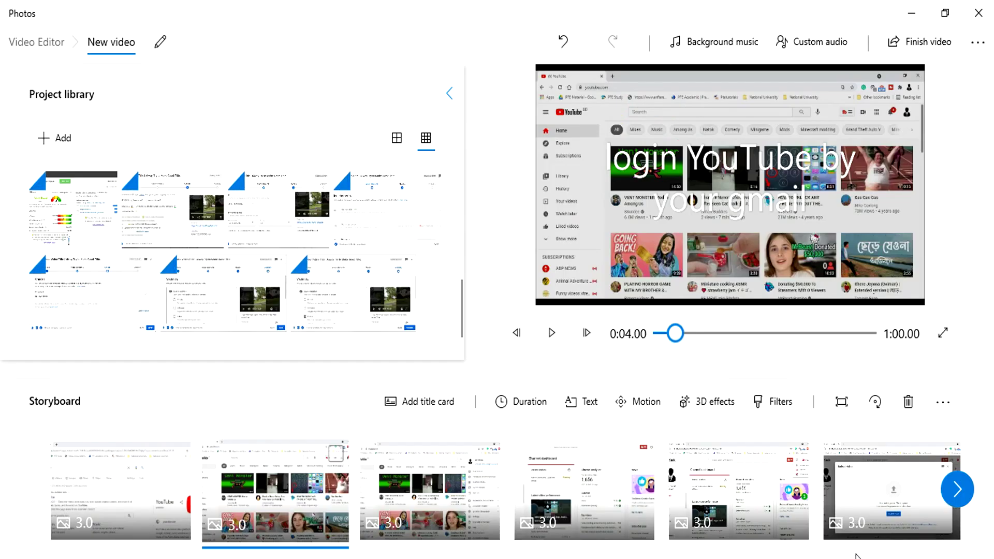
Enter the clip 3 caption 'go to YouTube studio as picture shown' and keep the Centre layout.
key("Right")
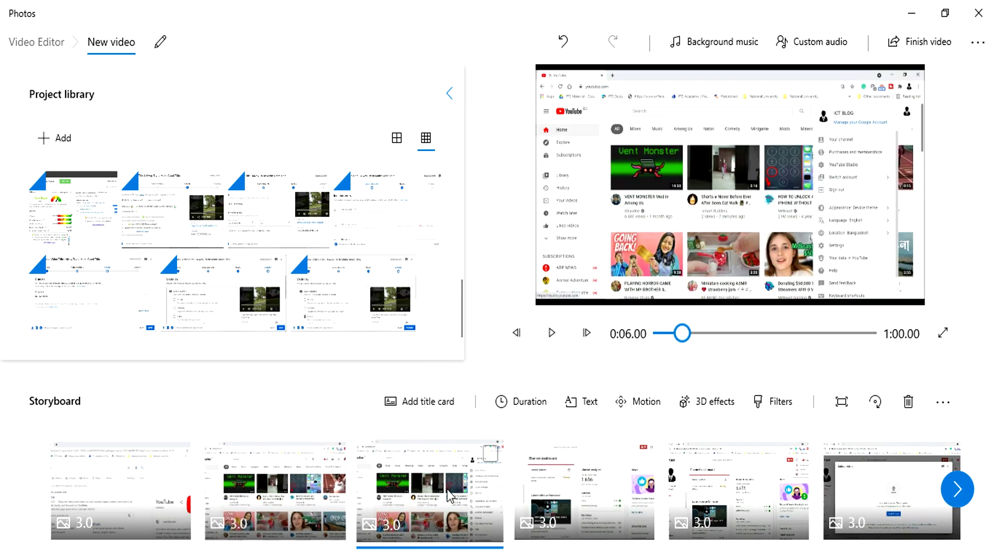
left_click(581, 406)
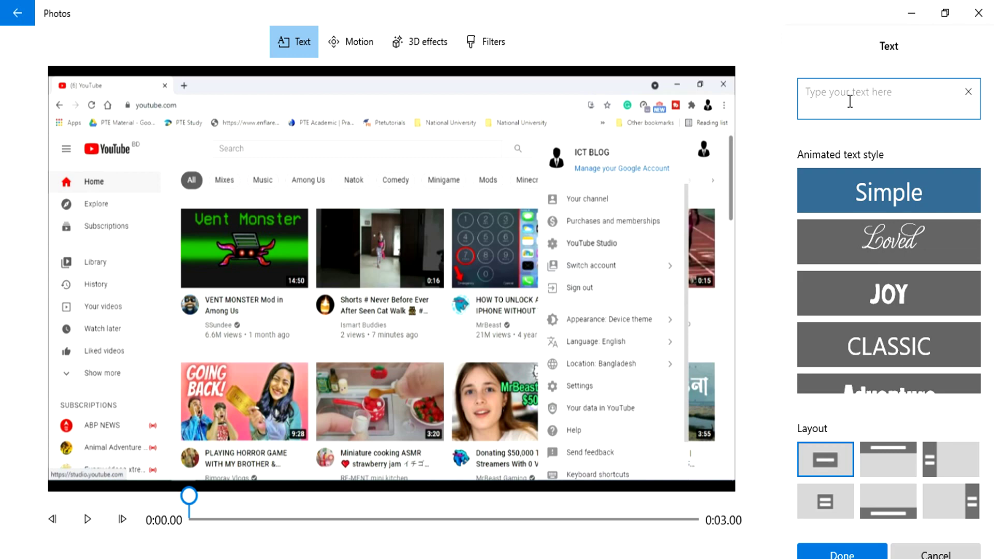
type("g")
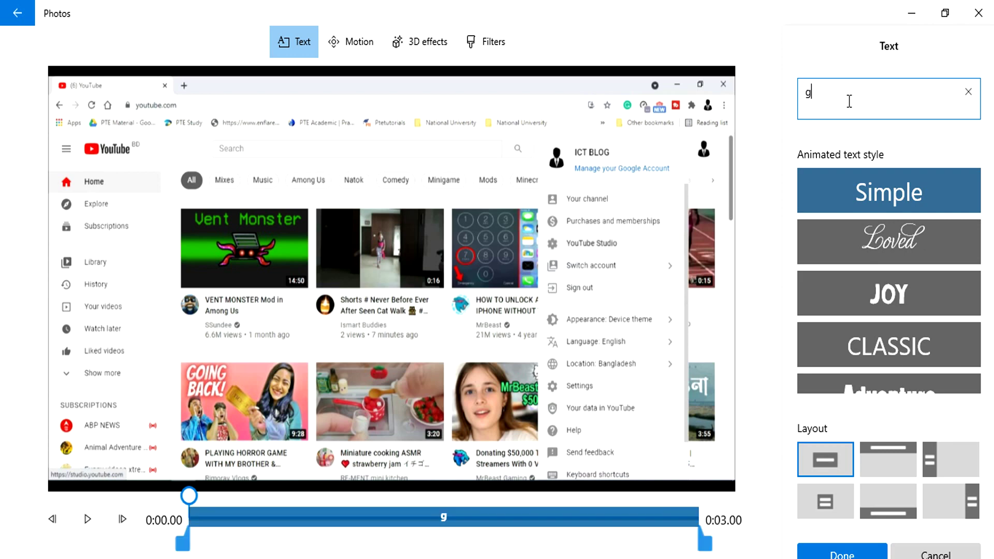
type("o to yo")
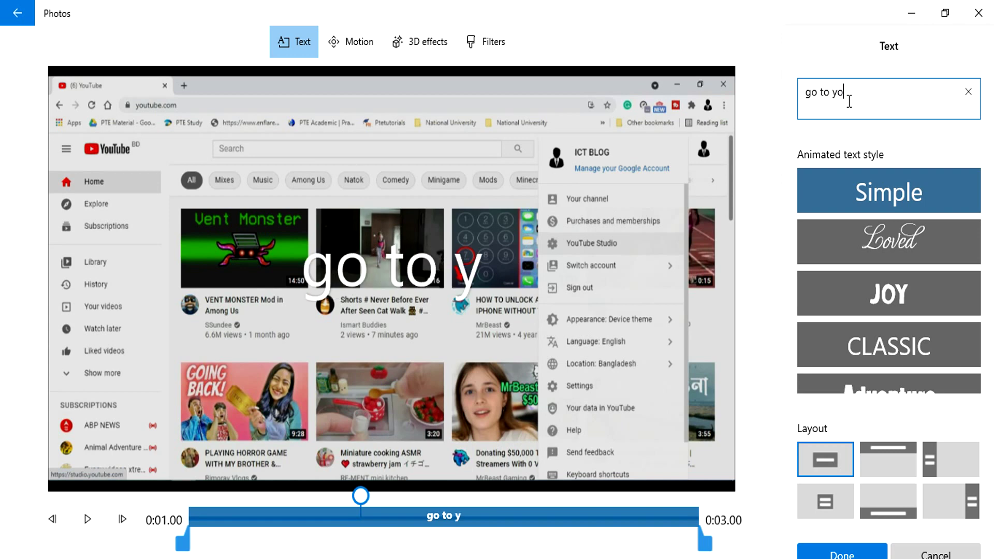
type("utube s")
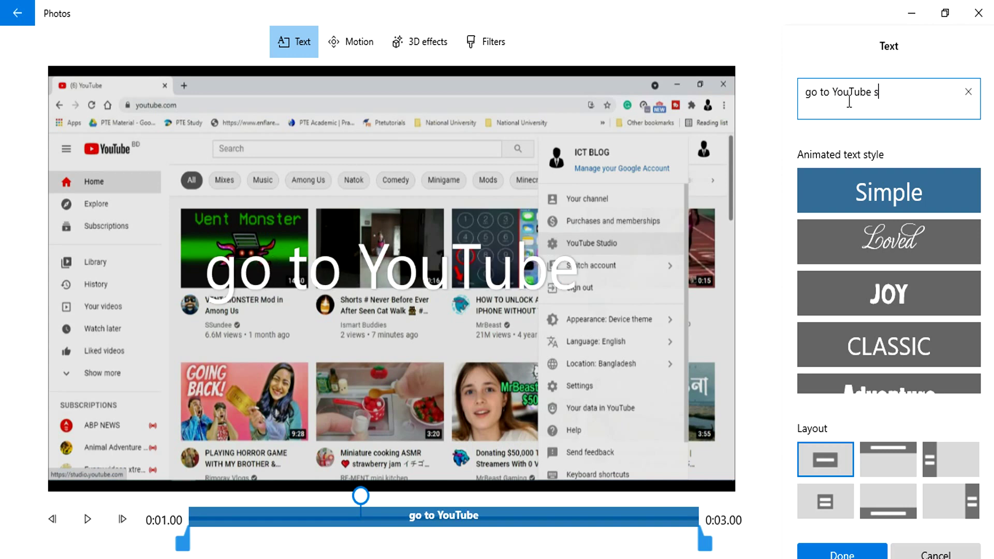
type("tudio")
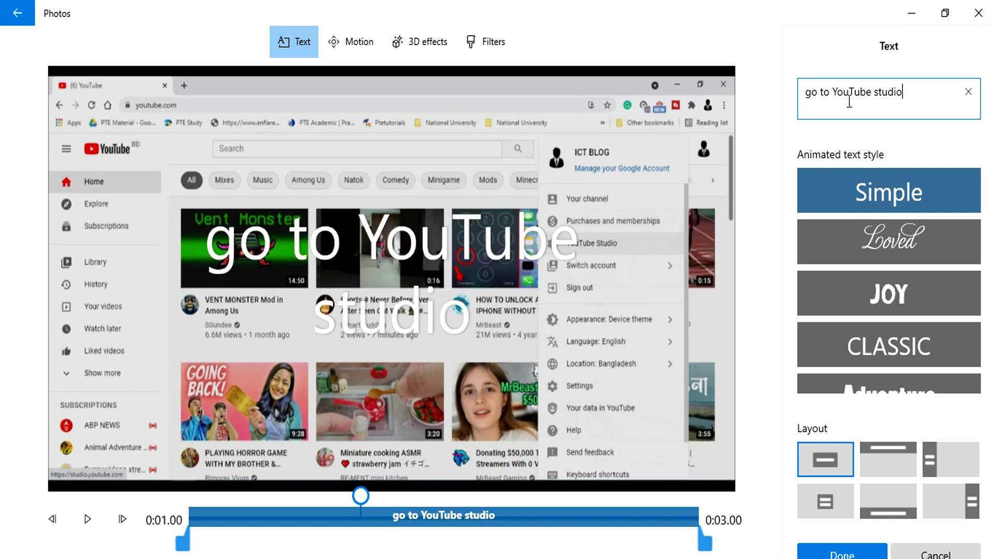
type(" as pi")
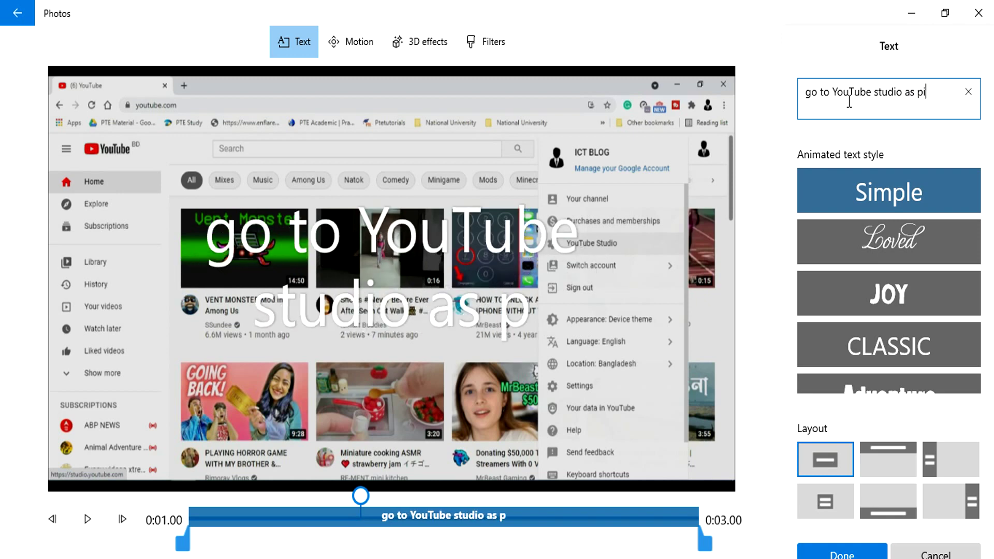
type("cture")
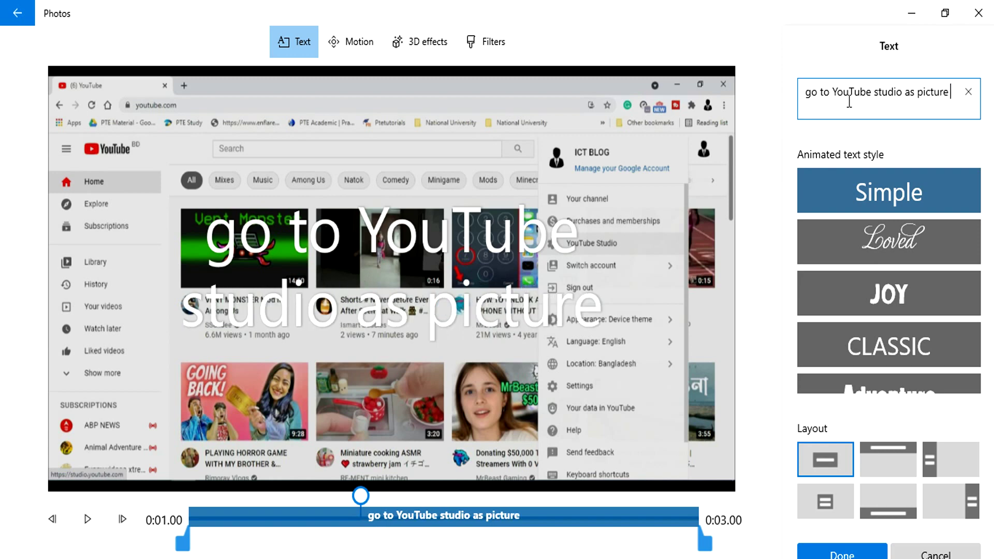
type(" sho")
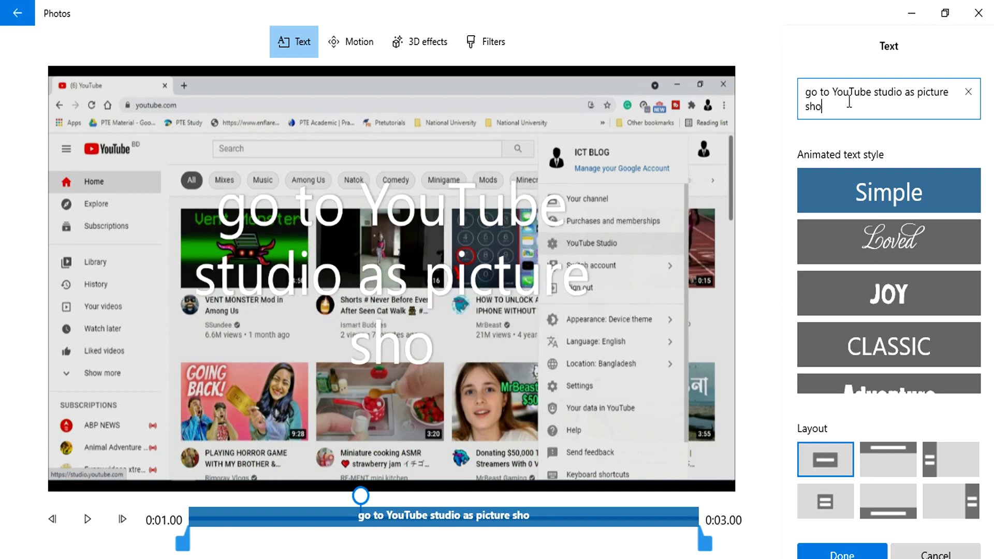
type("w")
type("n")
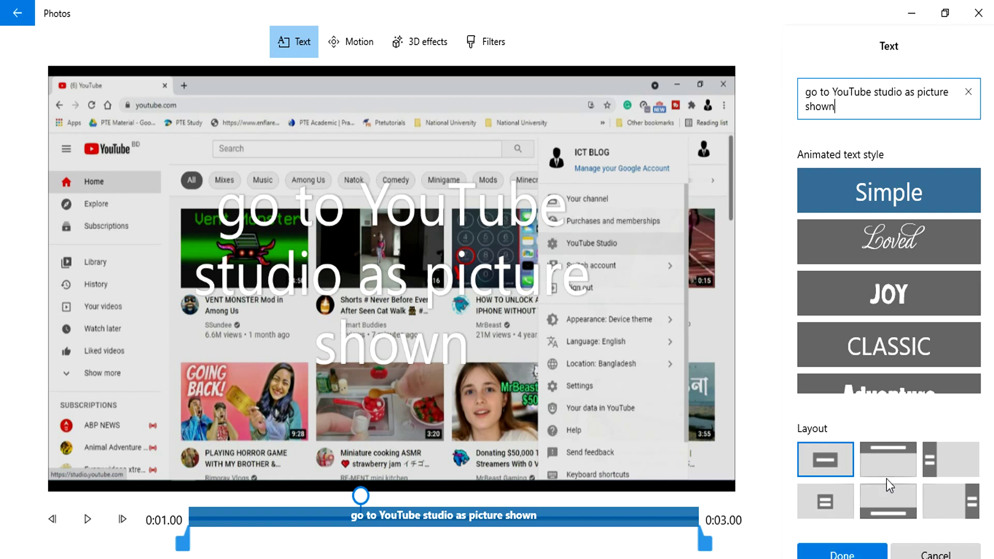
left_click(887, 501)
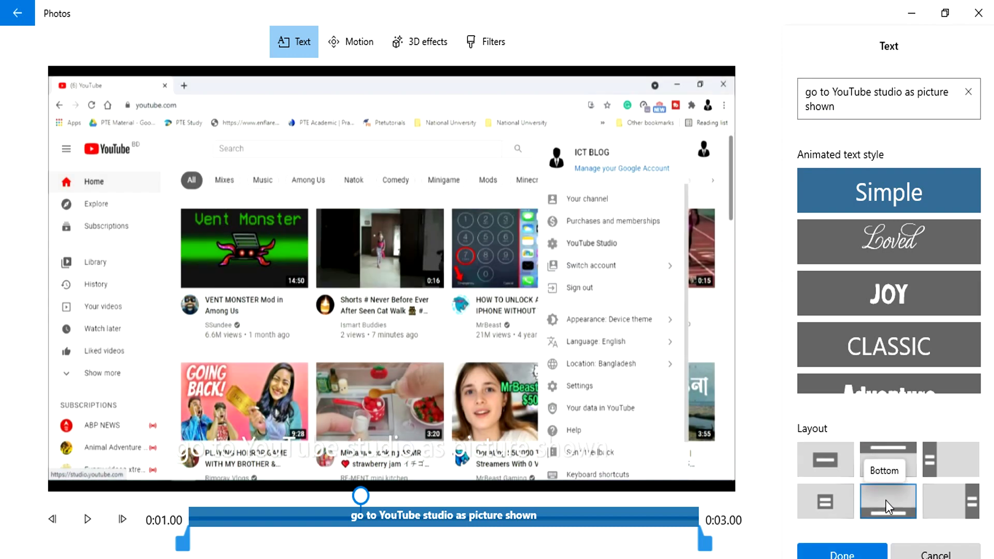
left_click(827, 465)
Confirm the third caption and select the fourth, channel dashboard clip for captioning.
left_click(840, 550)
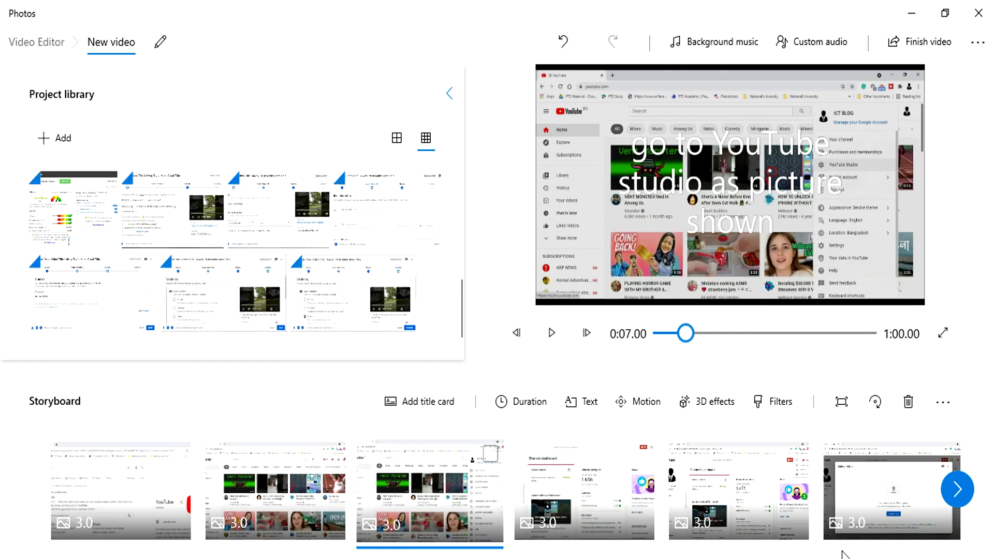
left_click(594, 506)
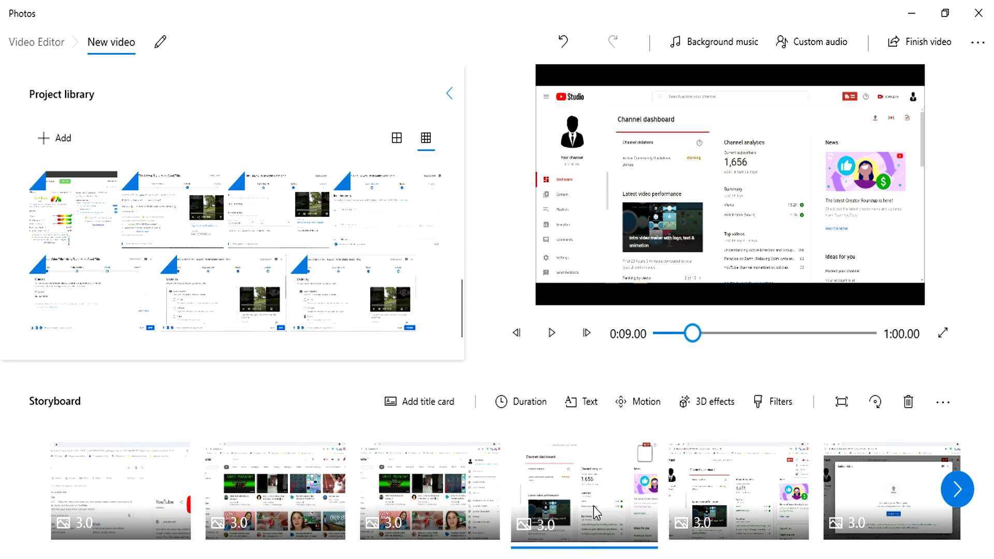
left_click(725, 513)
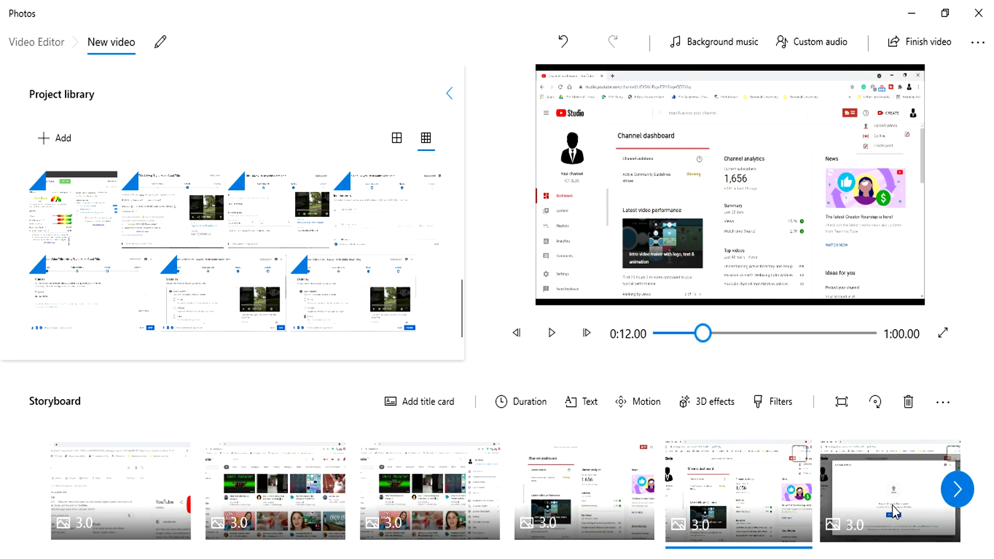
left_click(892, 506)
left_click(725, 508)
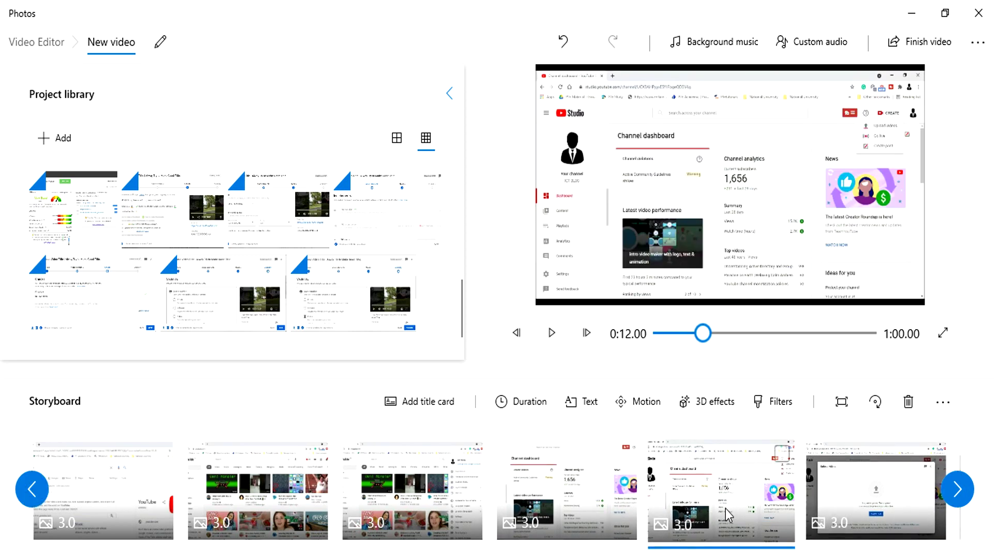
left_click(594, 492)
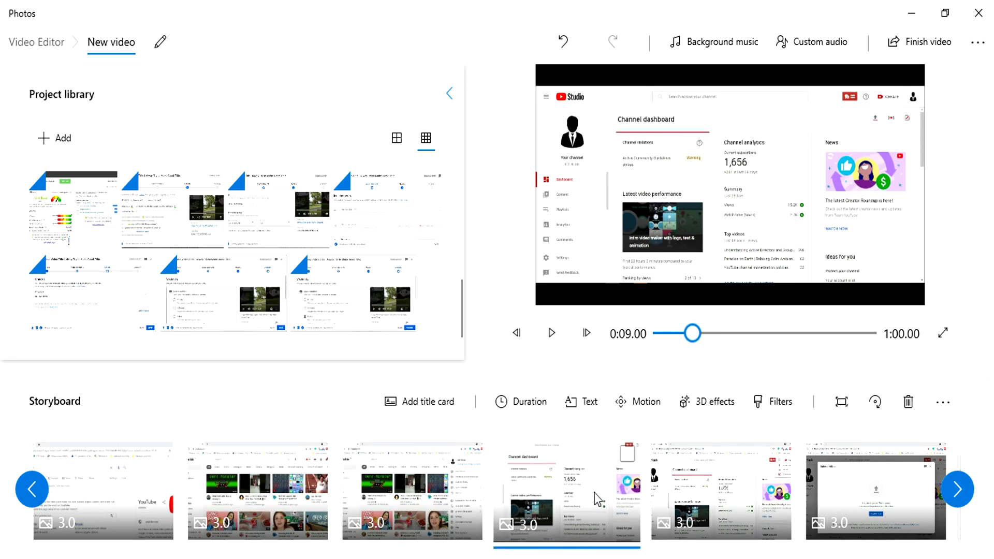
left_click(596, 405)
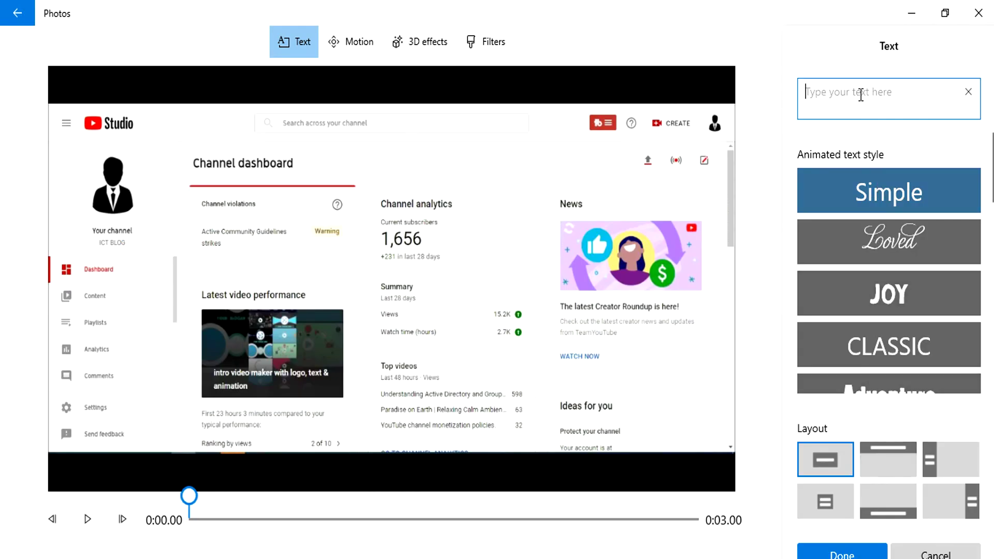
Type the caption 'click on create icon', correcting the typos.
type("V")
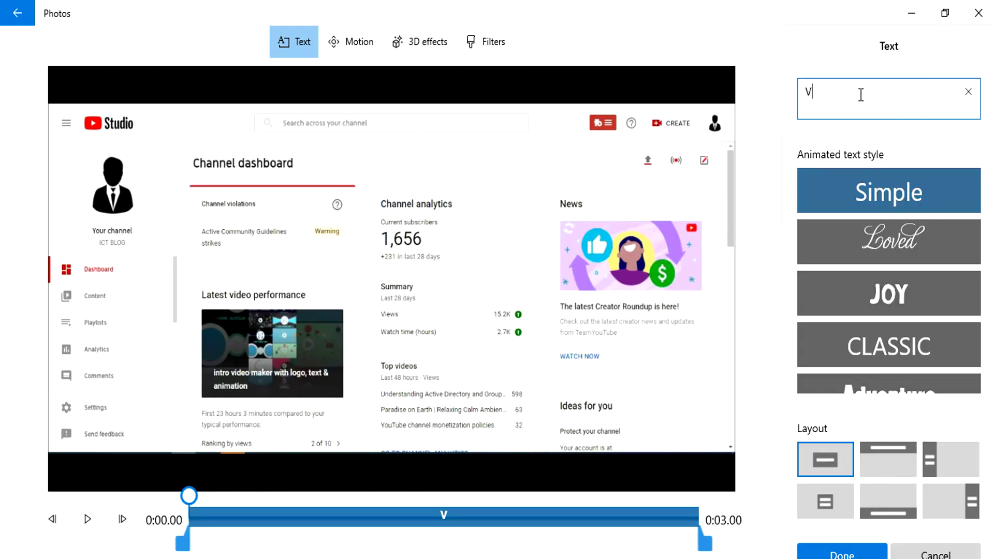
key("BackSpace")
type("Cli")
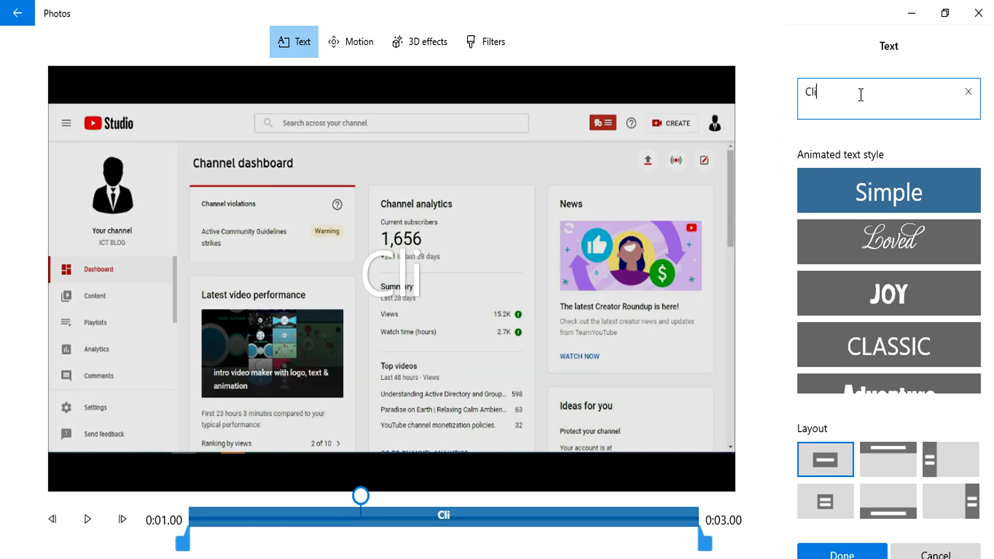
key("BackSpace")
key("BackSpace")
key("BackSpace")
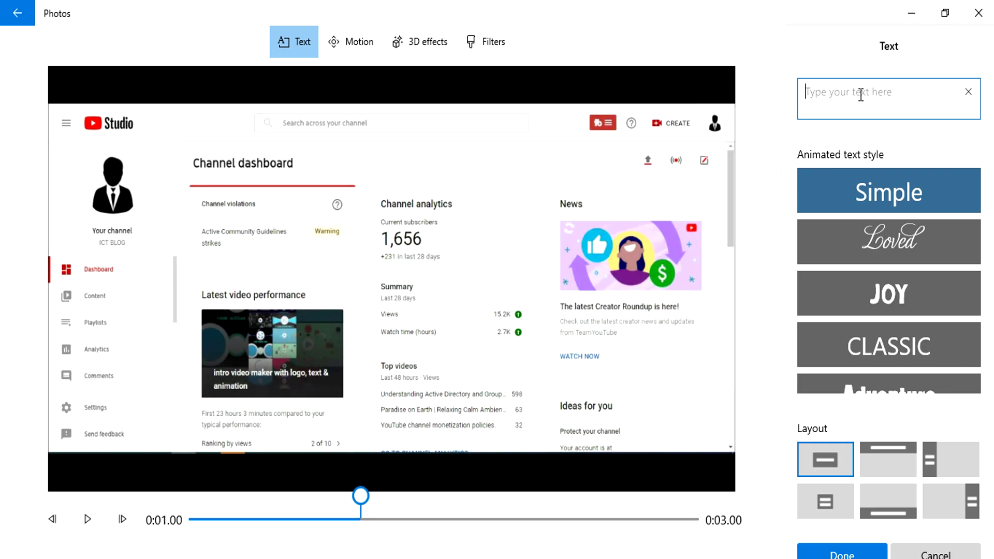
type("cli")
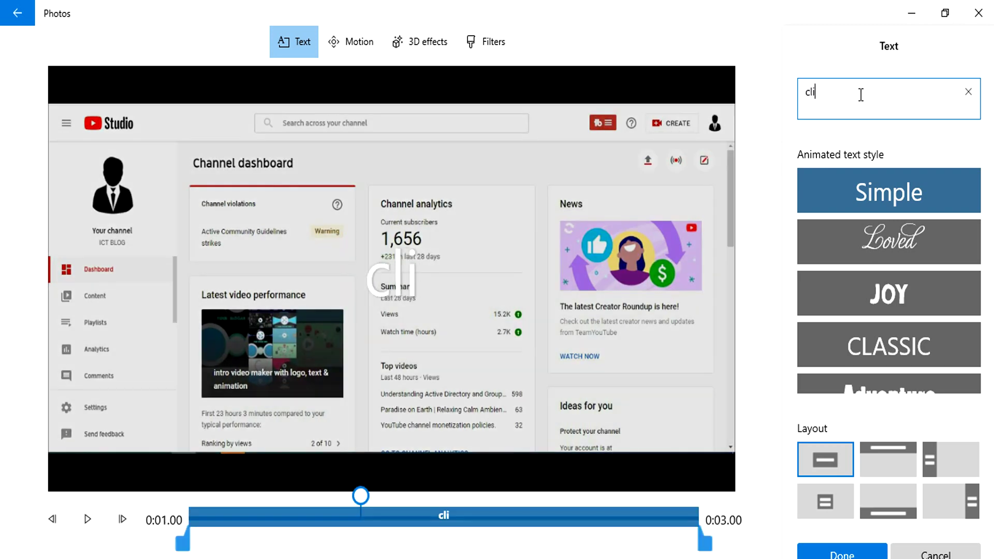
type("c")
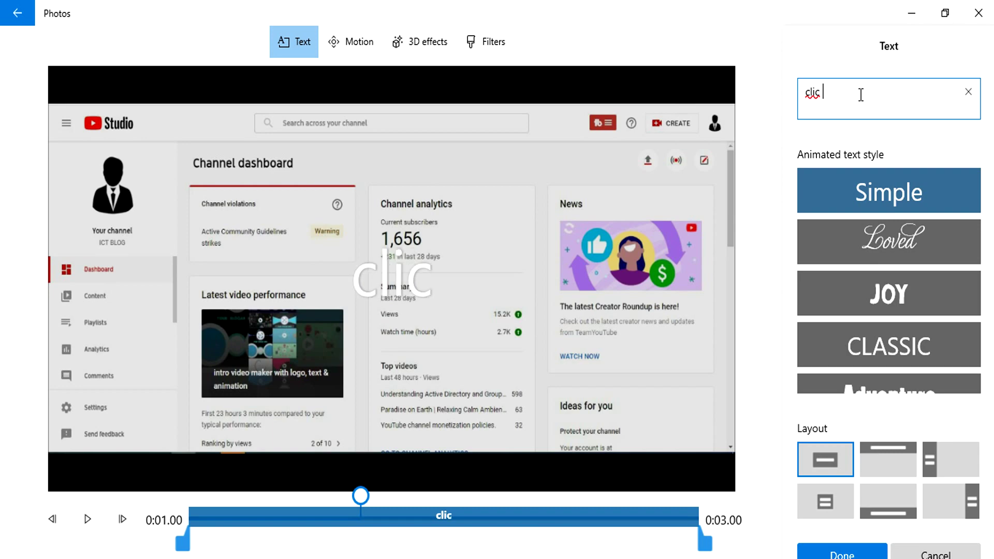
type(" on")
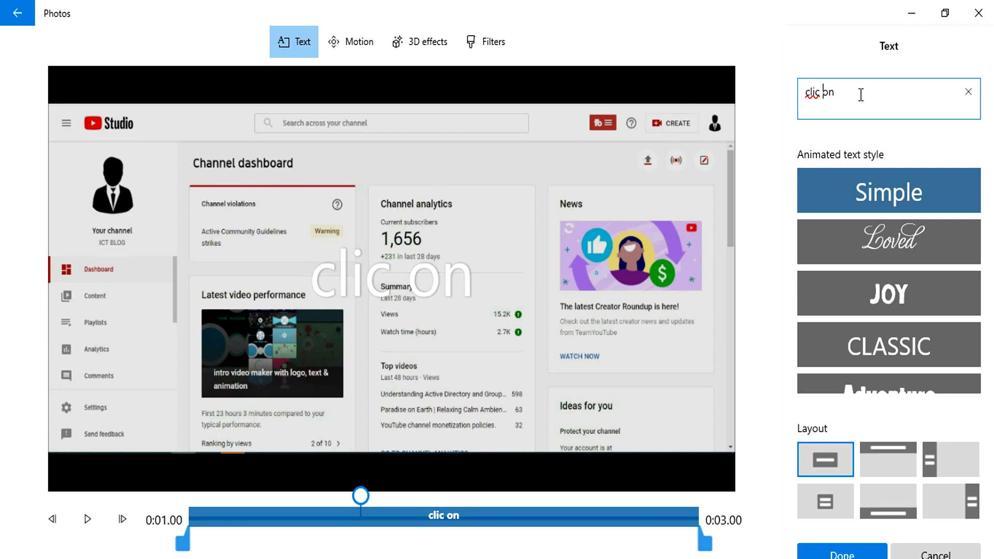
key("Left")
type("k")
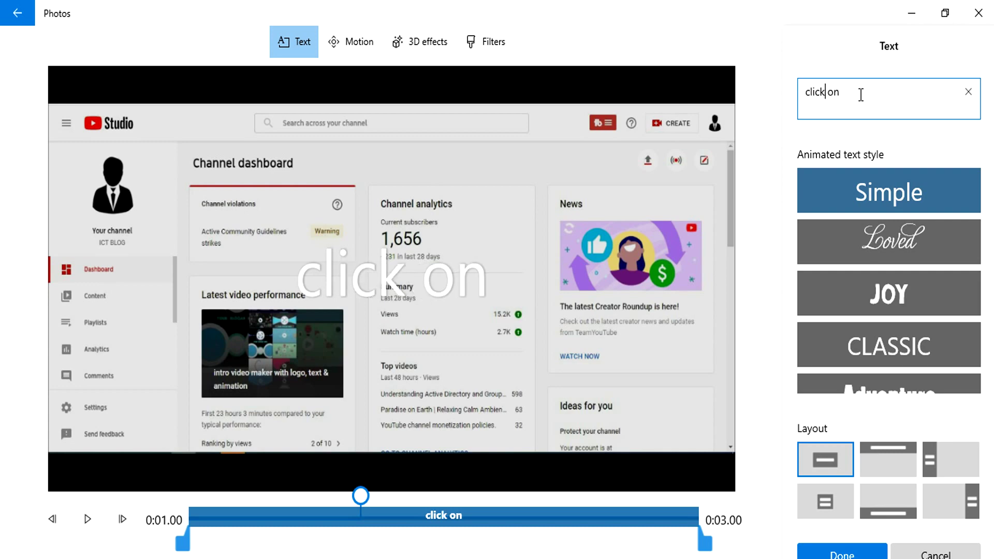
type(" on ")
type("c")
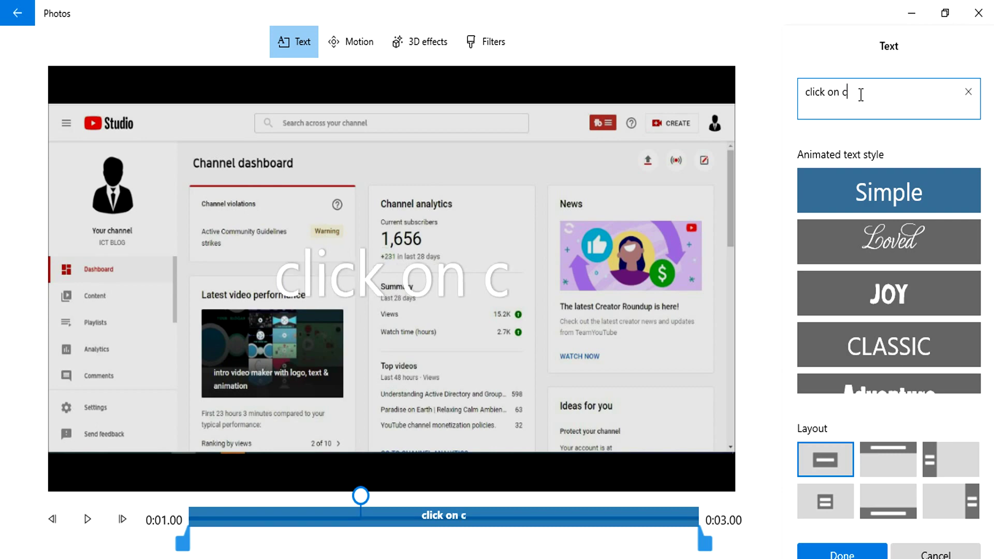
type("reate ")
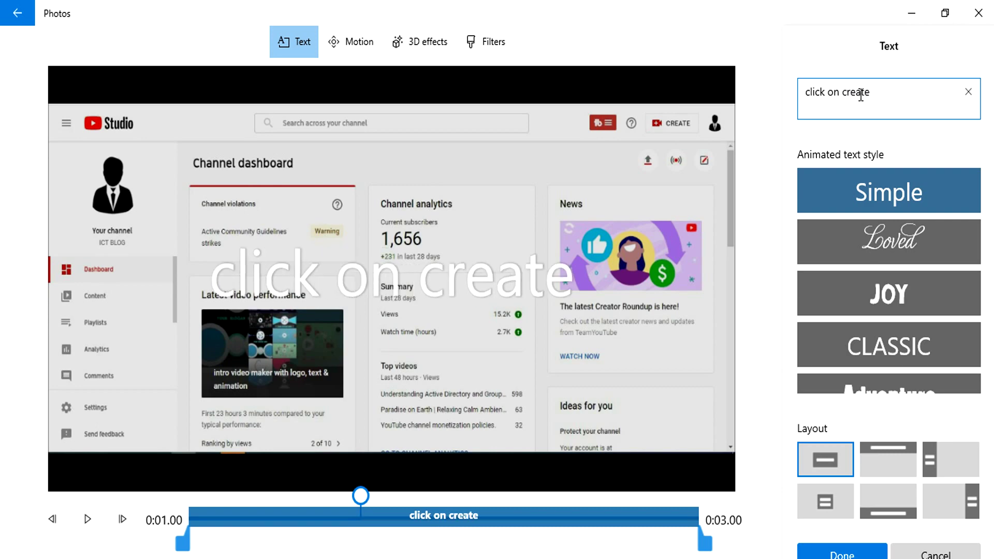
type("ico")
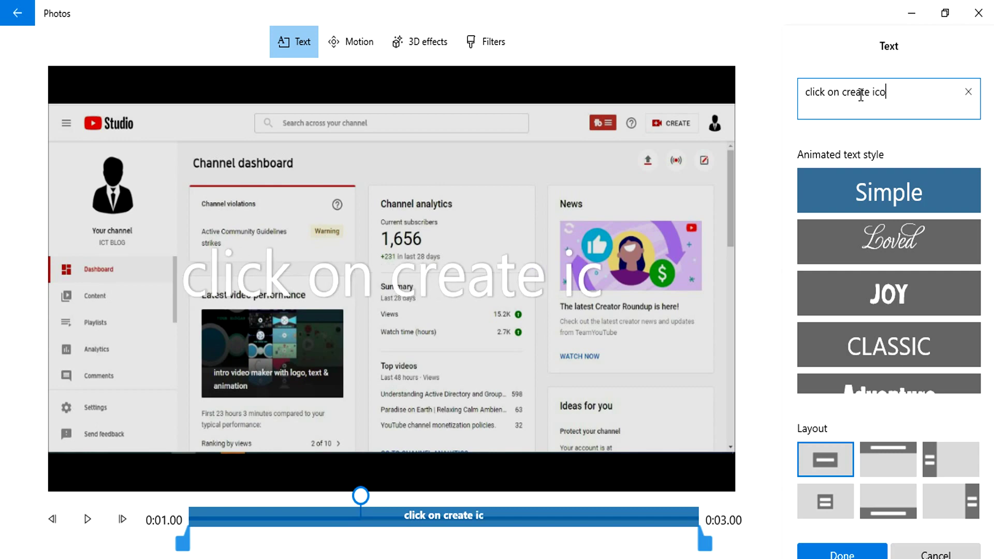
type("n")
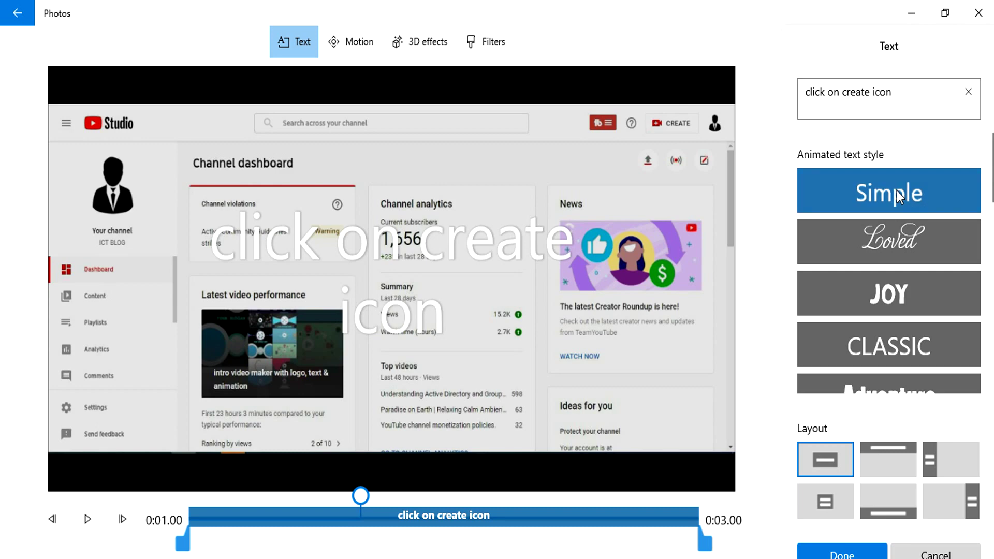
Apply the Classic text style and trim the caption to the clip's first half.
left_click(891, 349)
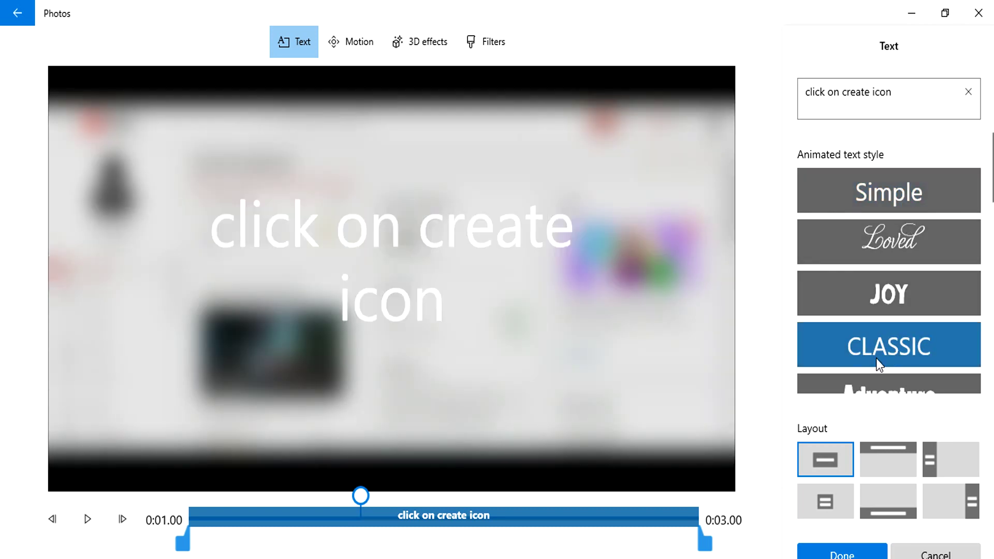
left_click_drag(705, 542, 365, 550)
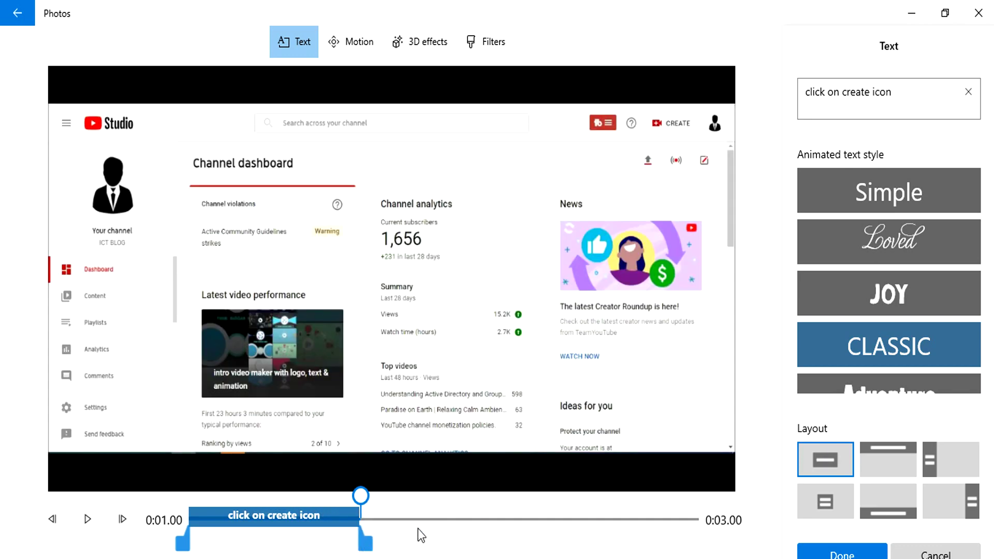
left_click(842, 553)
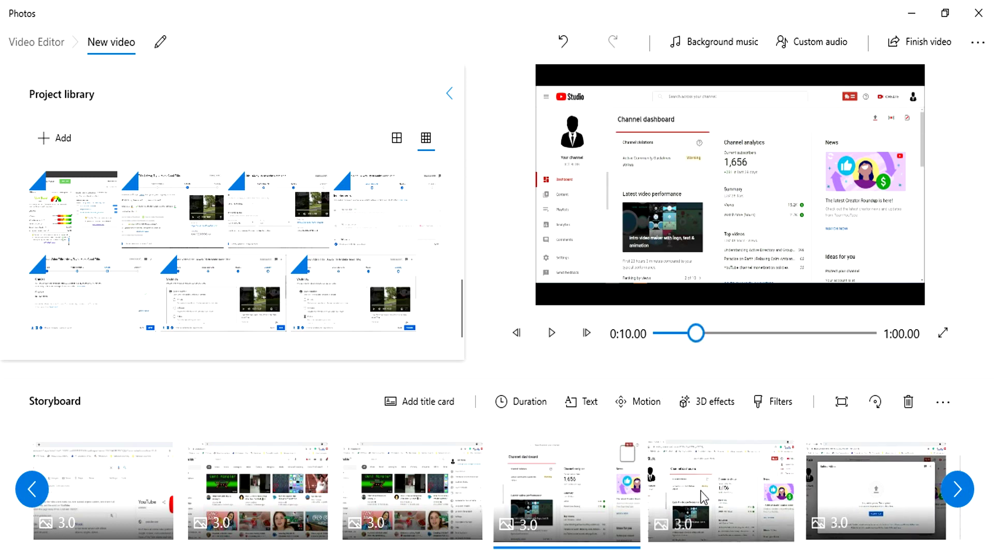
Select the fifth clip, caption it 'click upload' and trim the text to about 0:01.
left_click(712, 503)
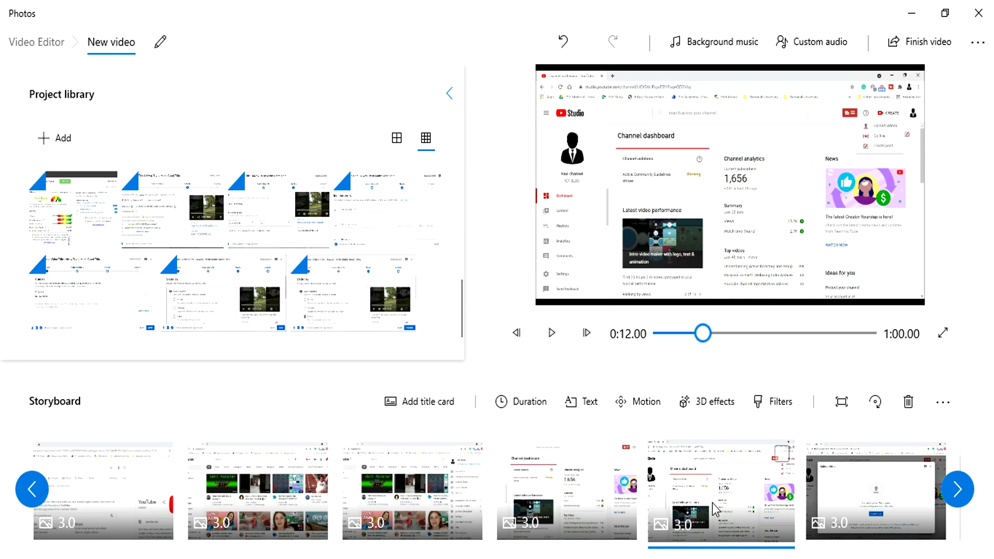
left_click(589, 403)
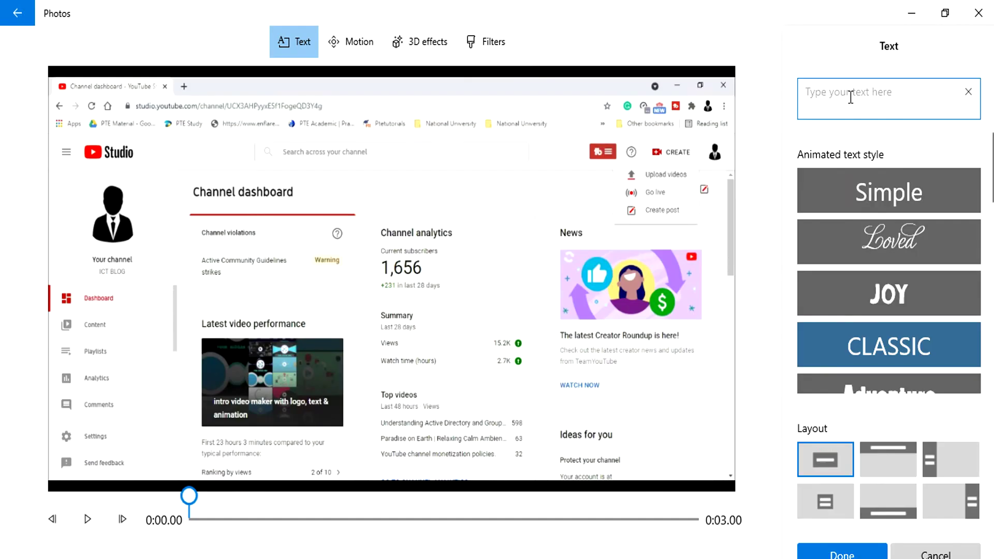
type("c")
type("lick")
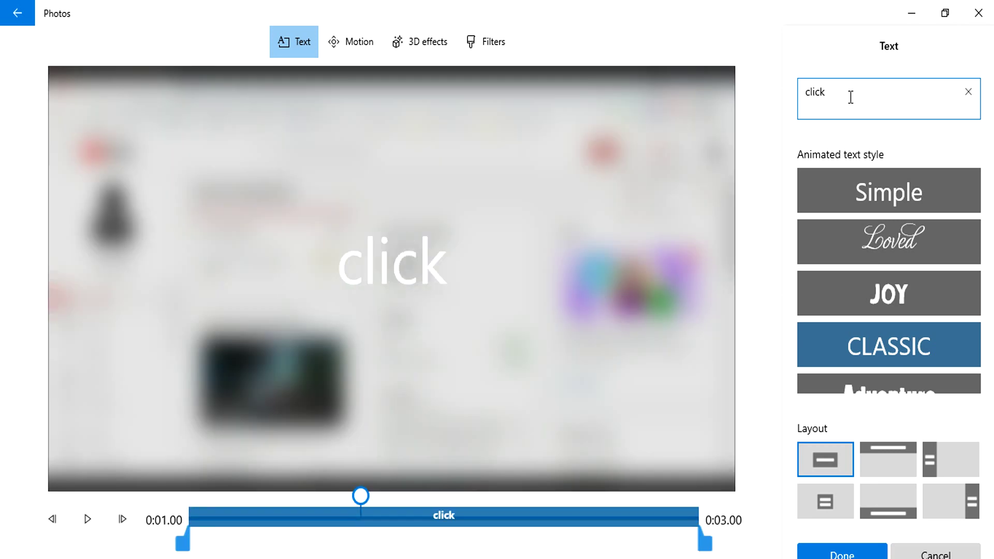
type(" up")
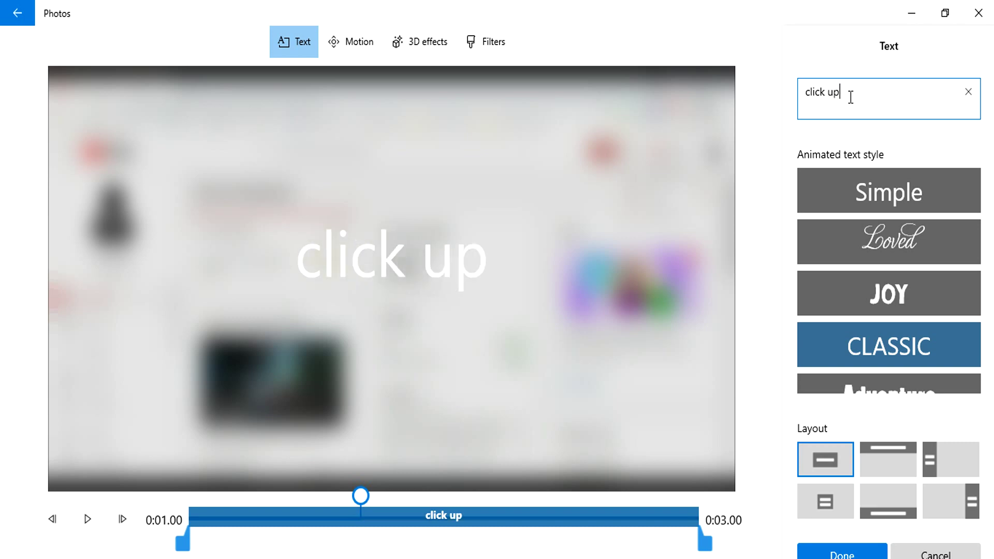
type("load")
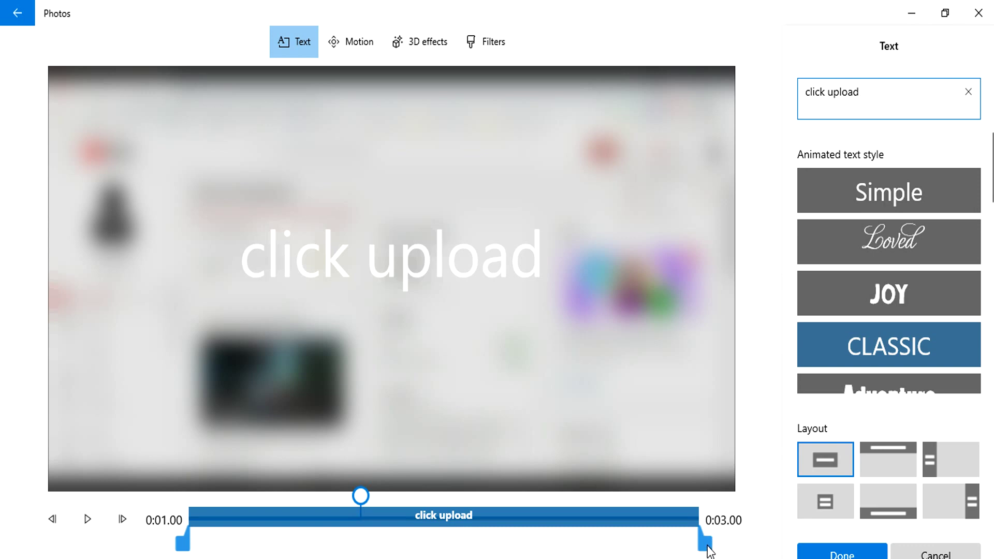
mouse_move(707, 544)
left_mouse_down()
mouse_move(480, 543)
mouse_move(302, 522)
left_mouse_up()
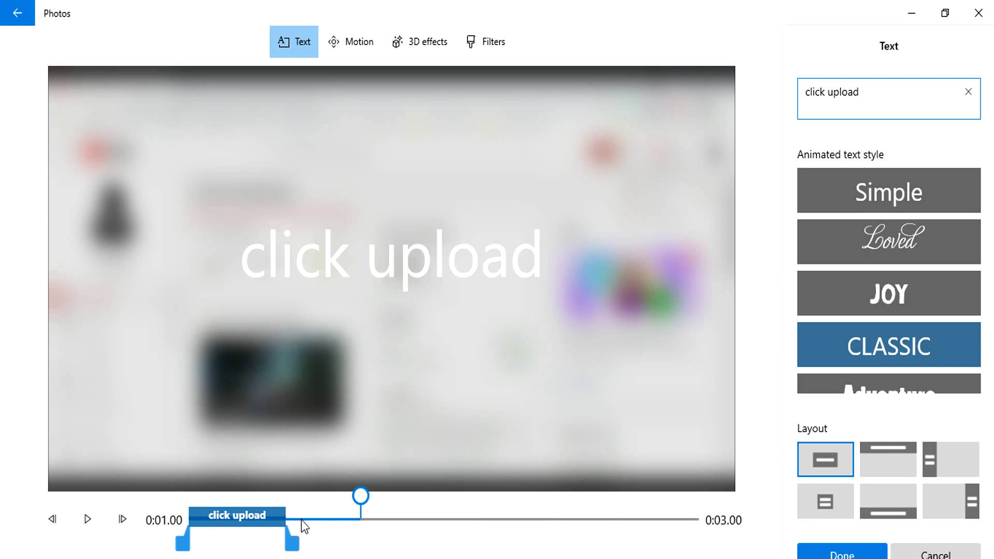
left_click_drag(312, 526, 378, 550)
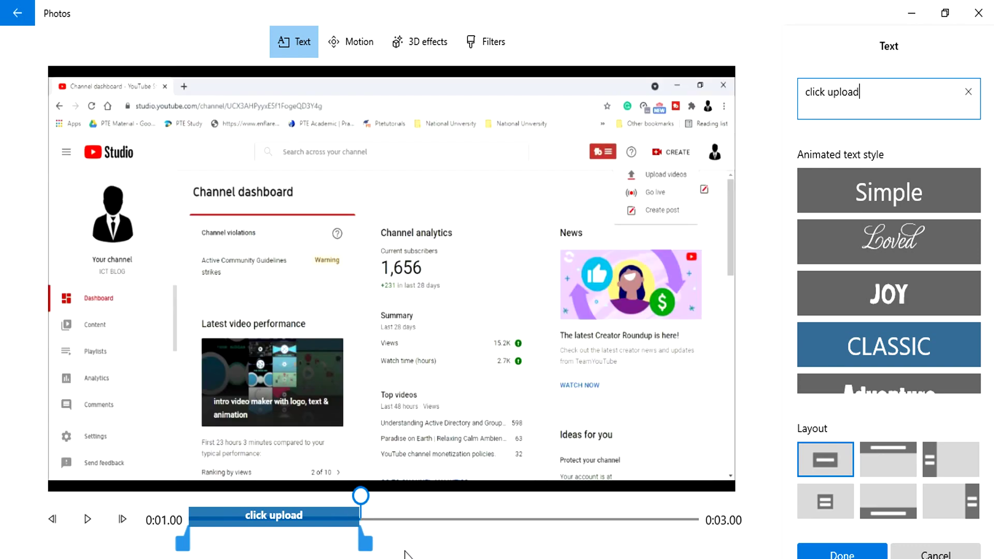
left_click(843, 553)
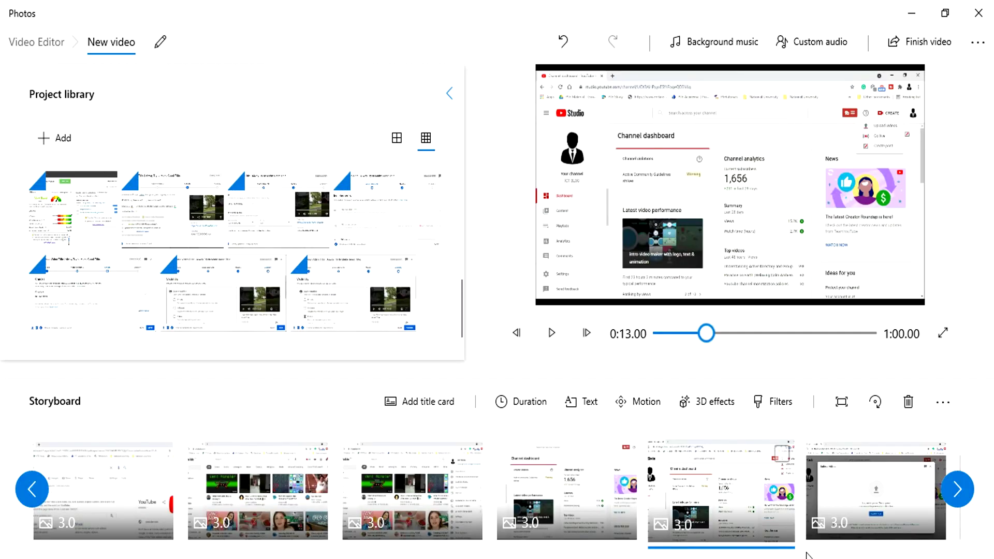
Select the sixth clip and add 'select video fom PC', trimmed to about the first second.
left_click(871, 512)
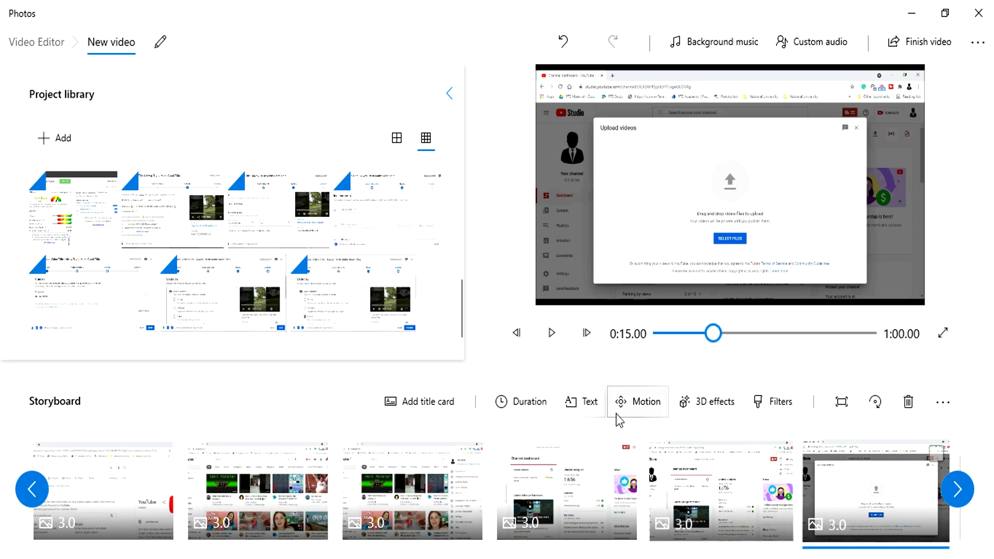
left_click(590, 402)
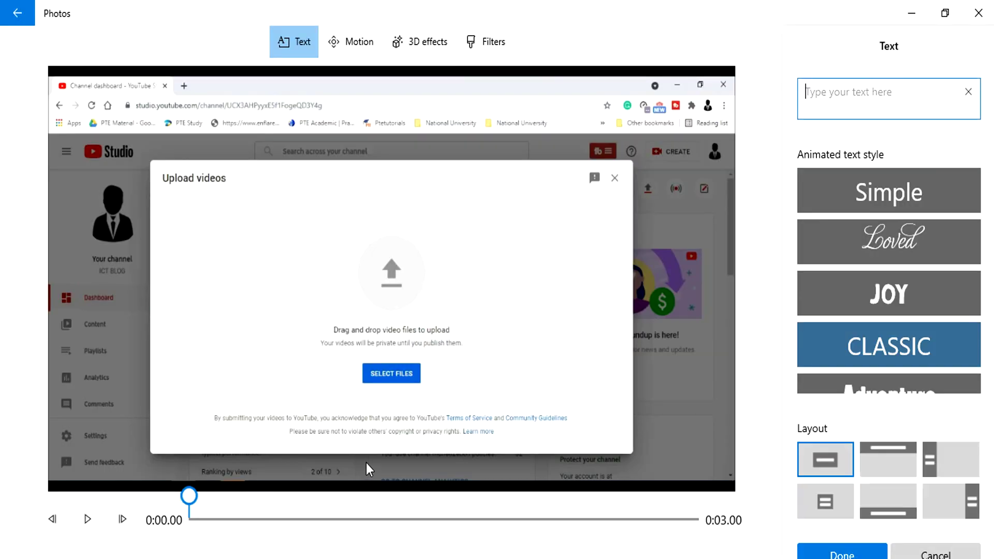
type("s")
type("elect ")
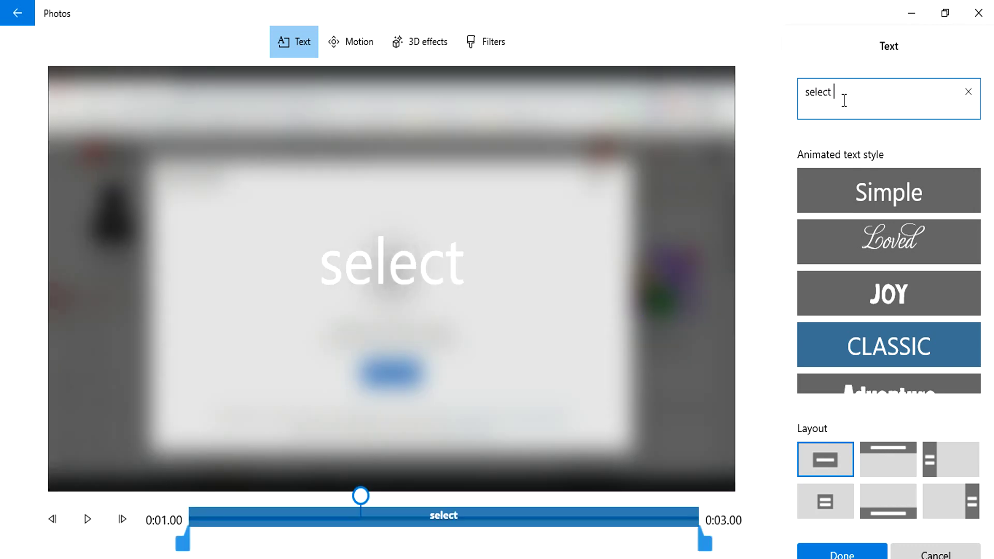
type("vi")
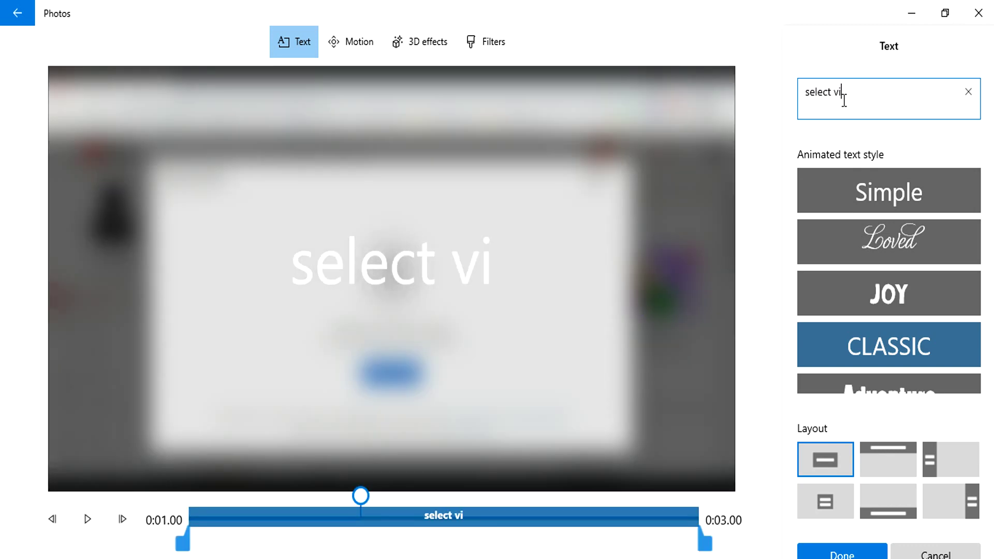
type("deo ")
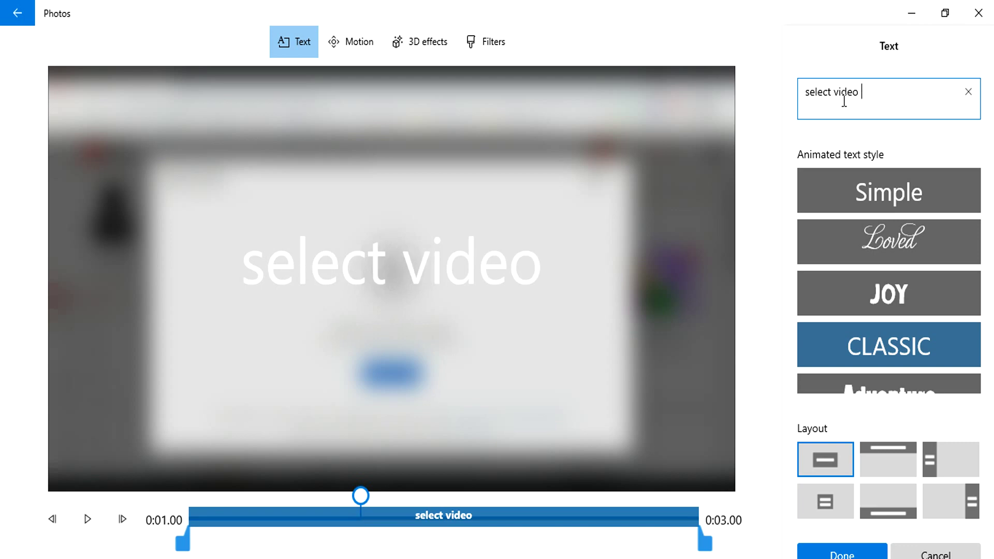
type("fom ")
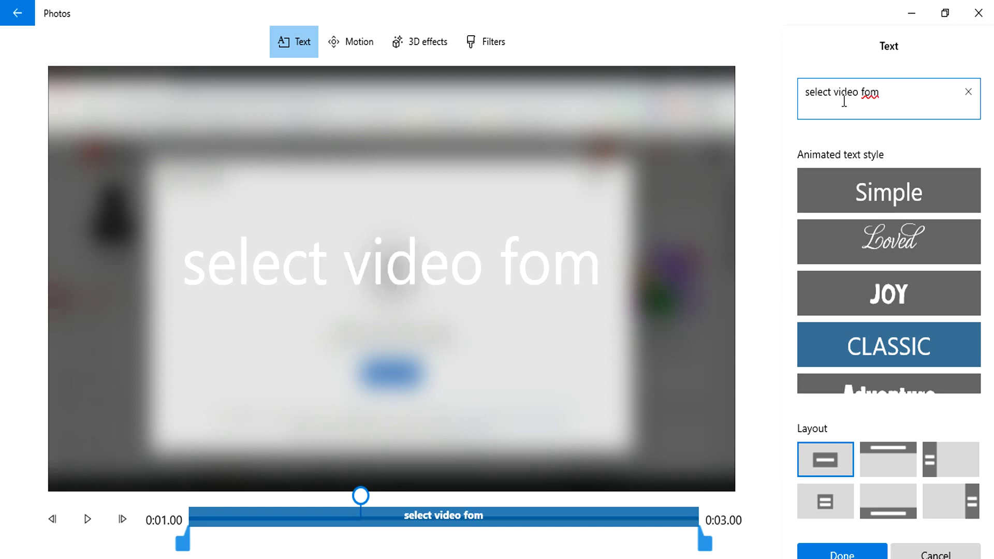
type("PC")
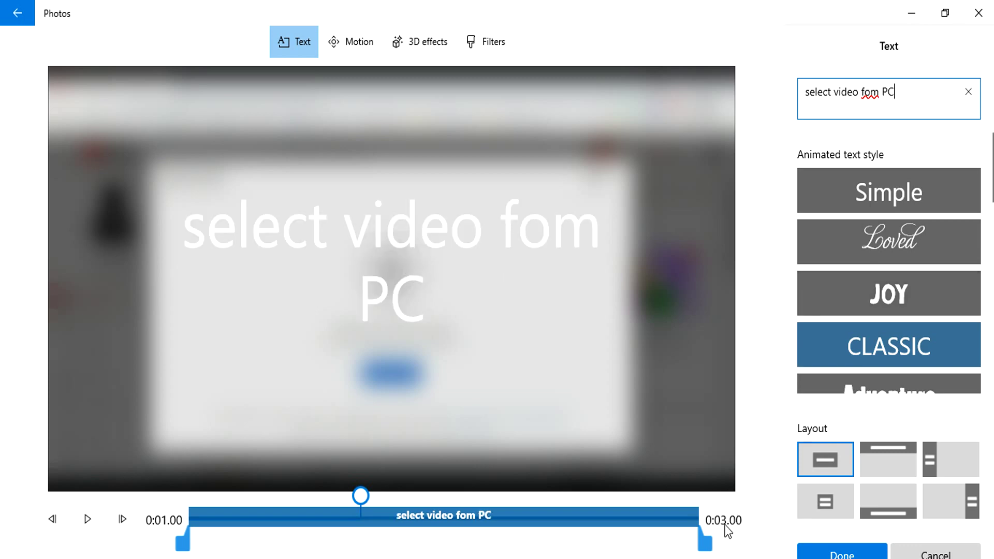
mouse_move(707, 542)
left_mouse_down()
mouse_move(255, 524)
mouse_move(311, 541)
left_mouse_up()
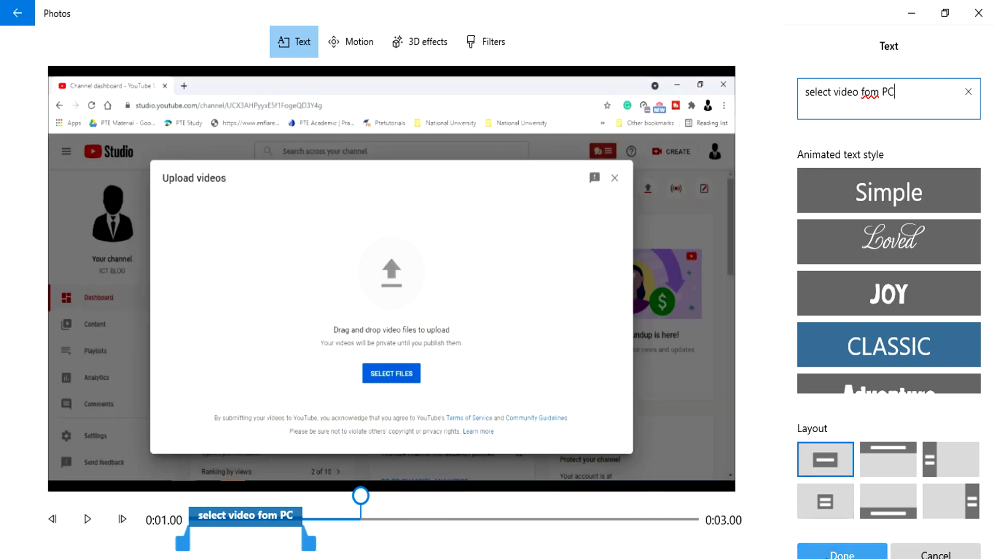
left_click(829, 553)
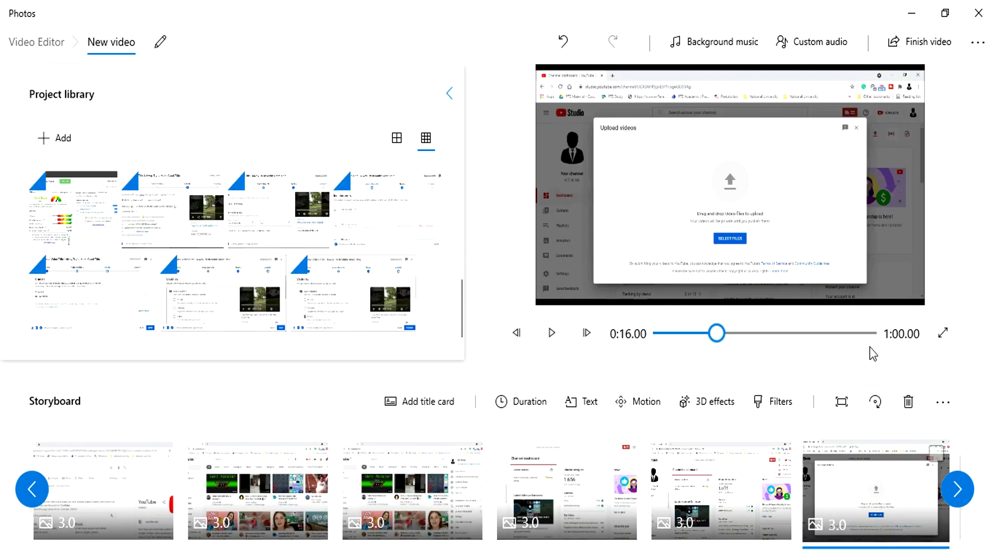
Select the seventh clip, the YouTube video Details page screenshot, and open its caption editor.
left_click(957, 488)
left_click(620, 495)
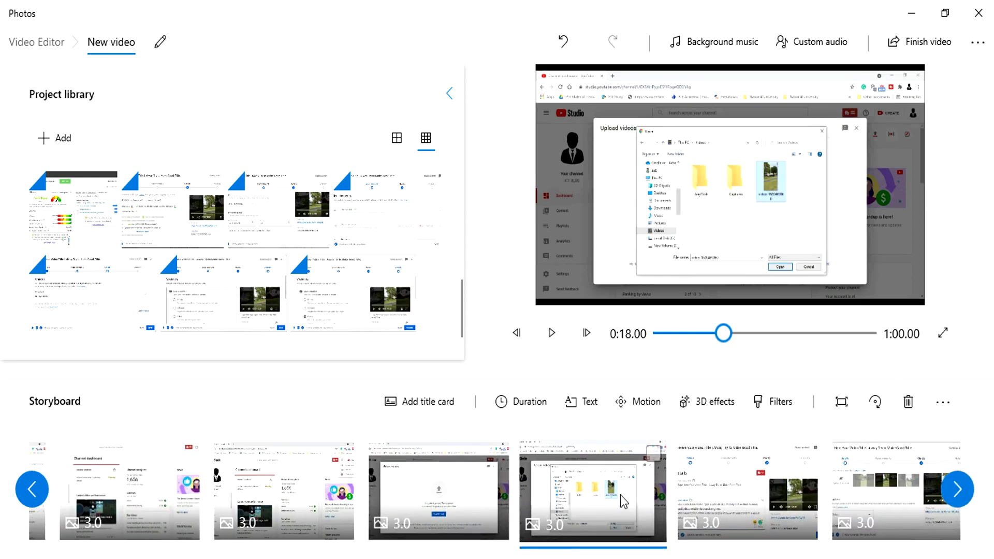
left_click(776, 518)
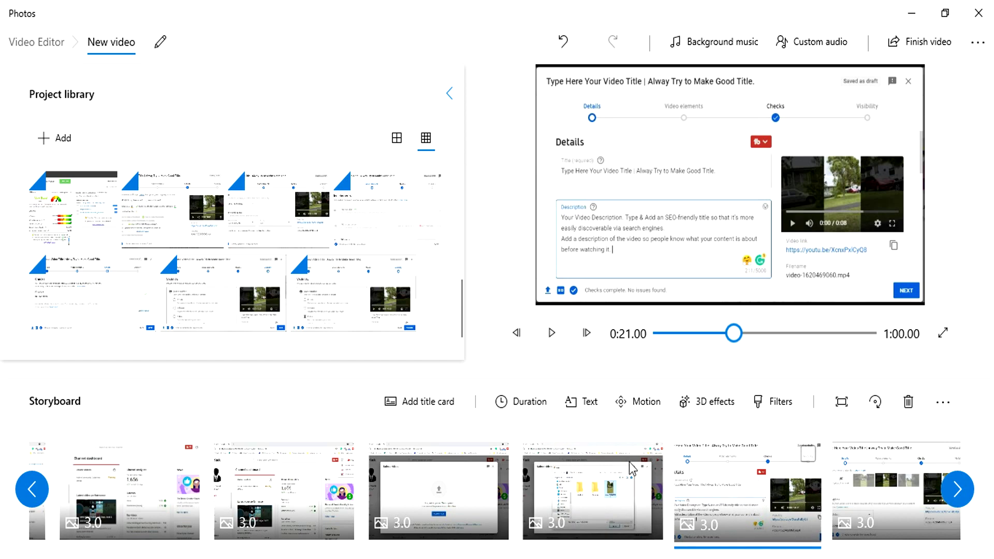
left_click(585, 406)
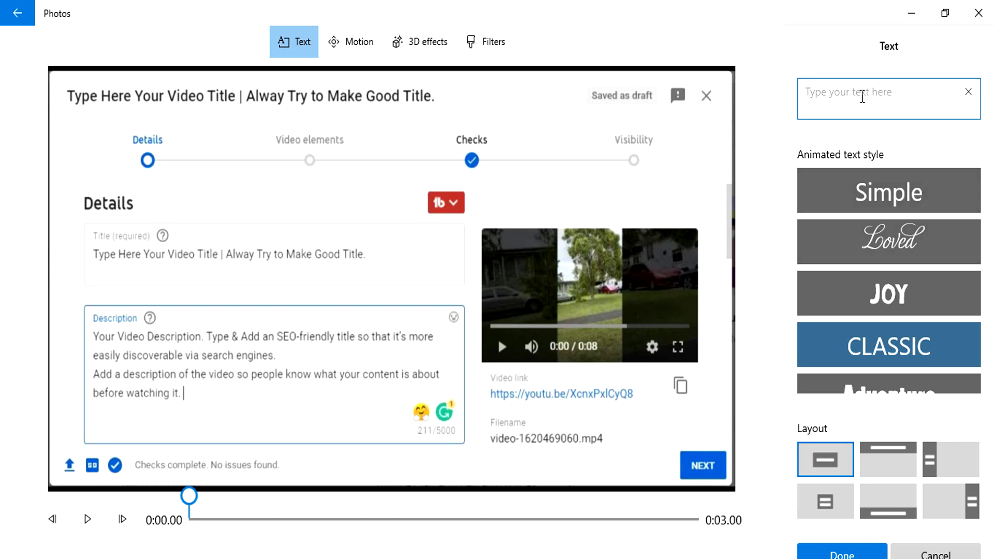
Caption the Details clip 'Type your video title & descriptions' and trim it to about the first second.
type("Ty")
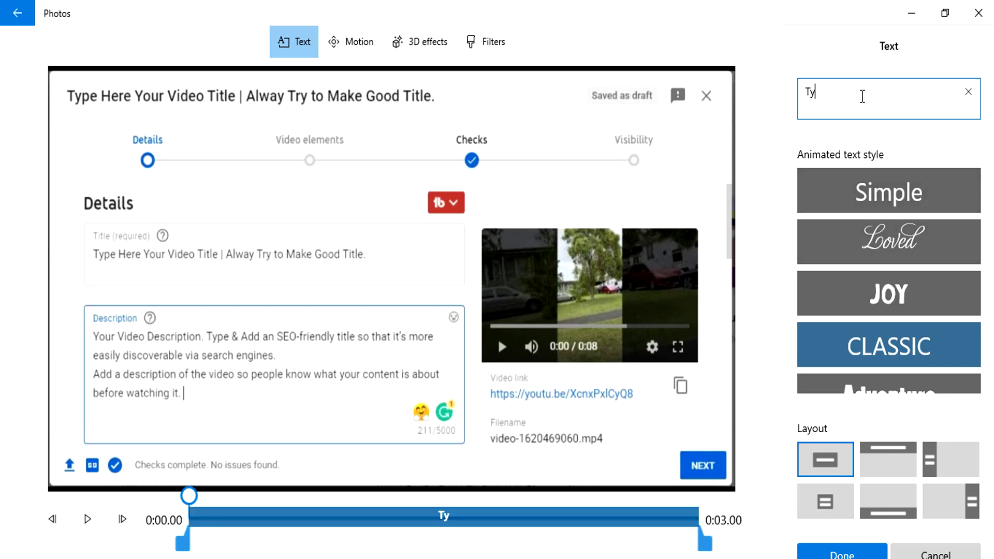
type("pe ")
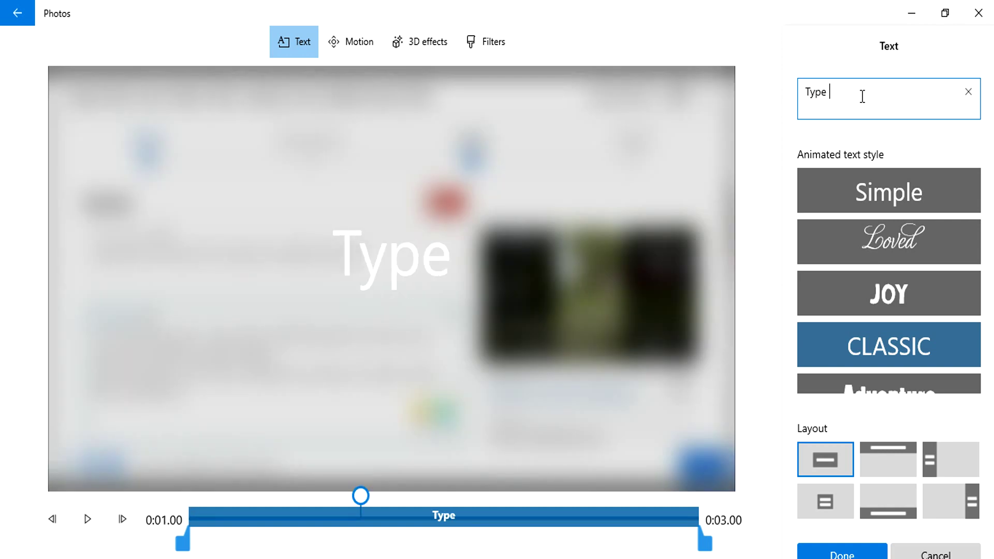
type("yo")
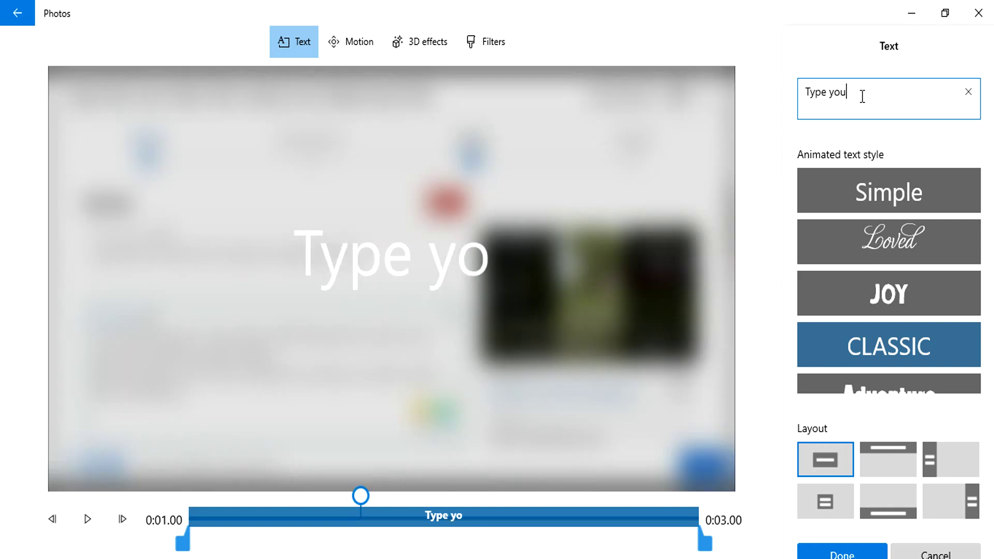
type("u")
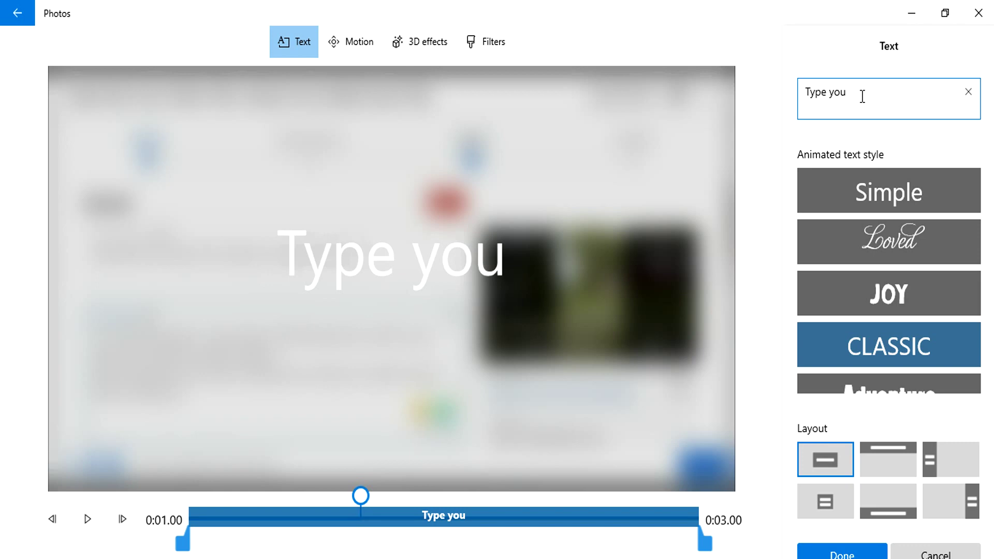
type("r vis")
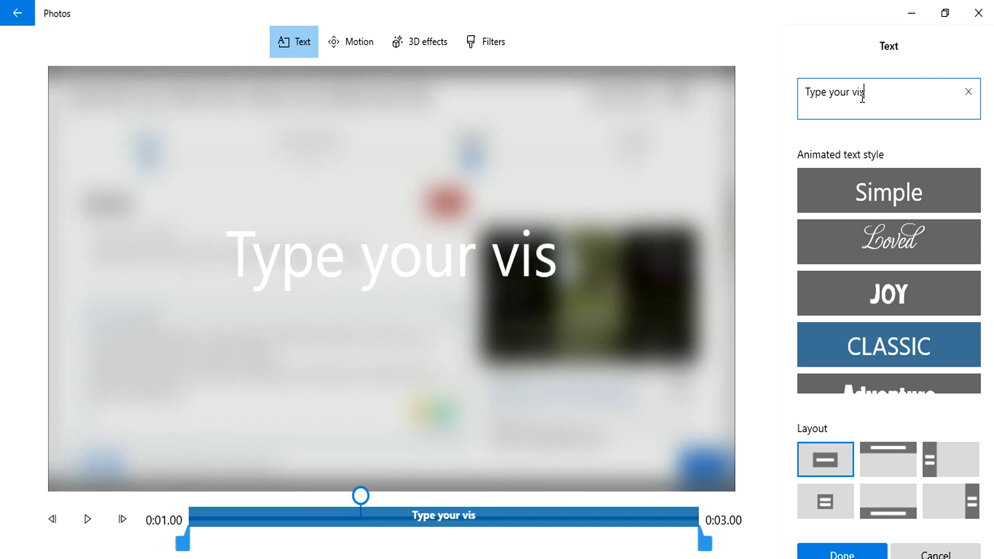
type("e")
key("BackSpace")
key("BackSpace")
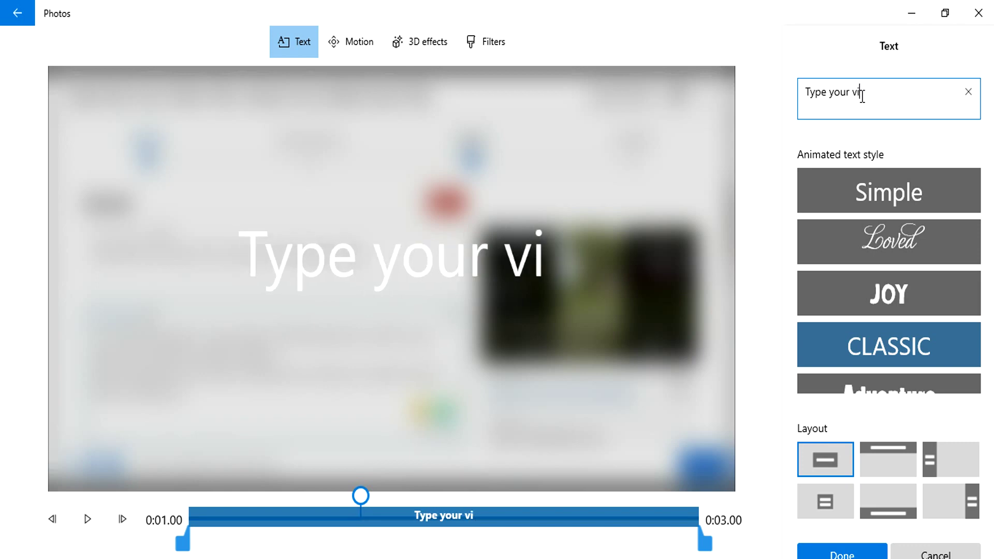
type("deo ")
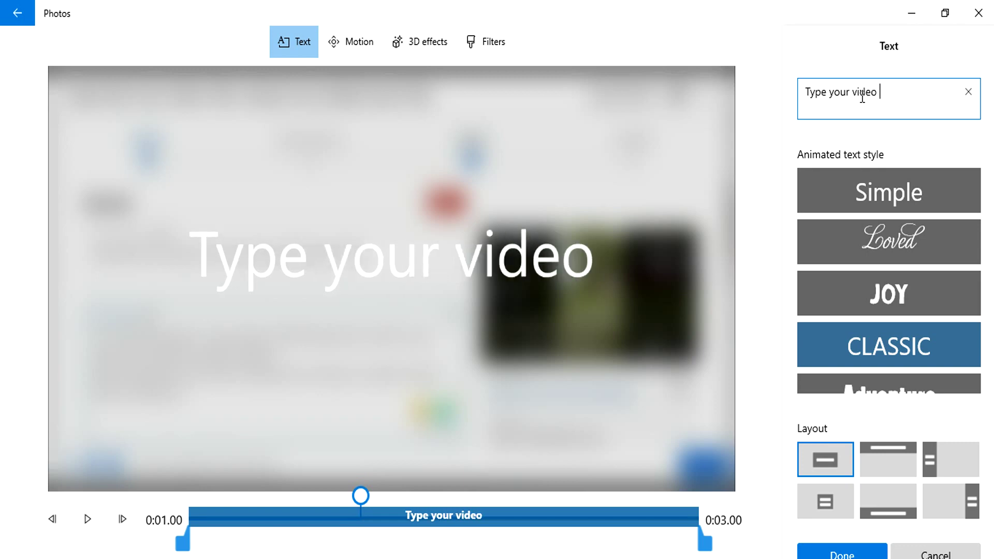
type("title ")
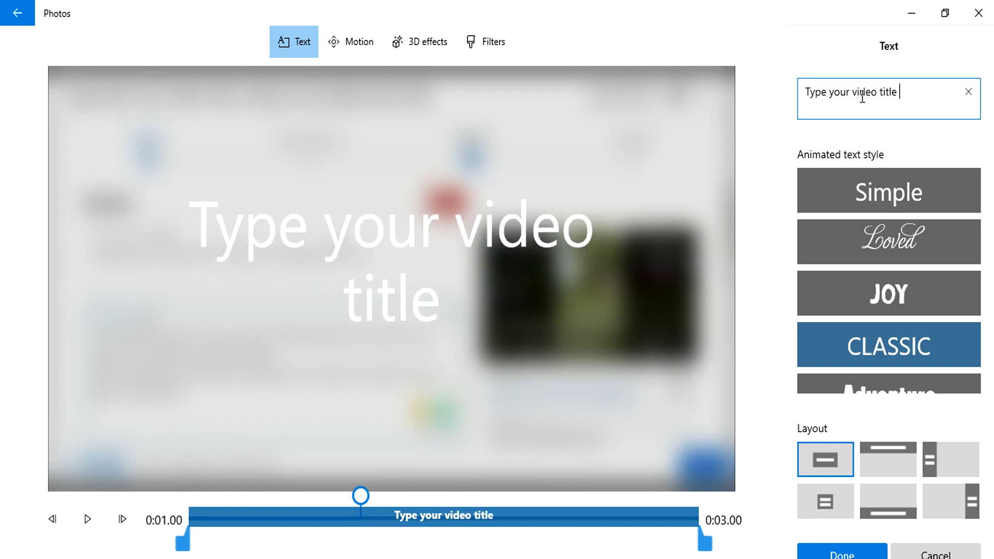
type("& ")
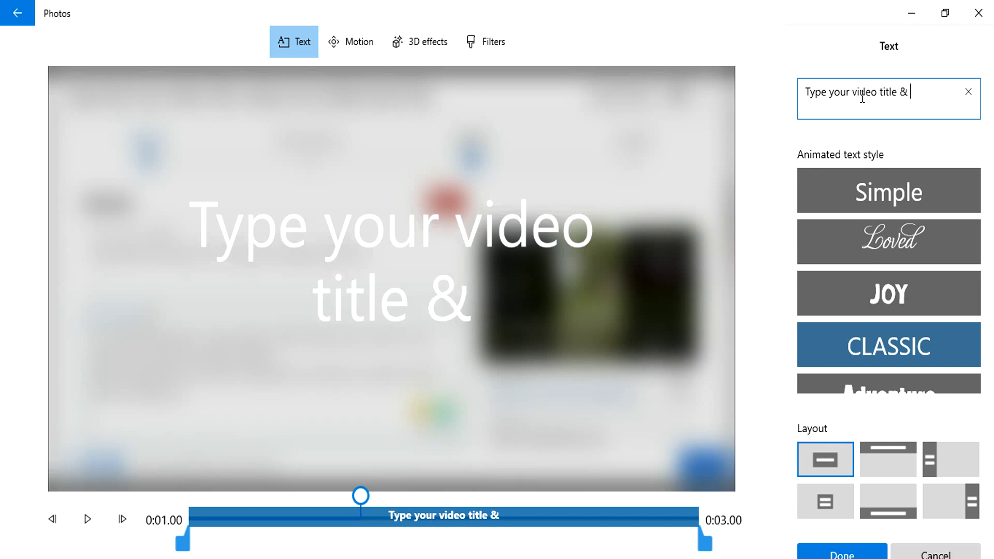
type("des")
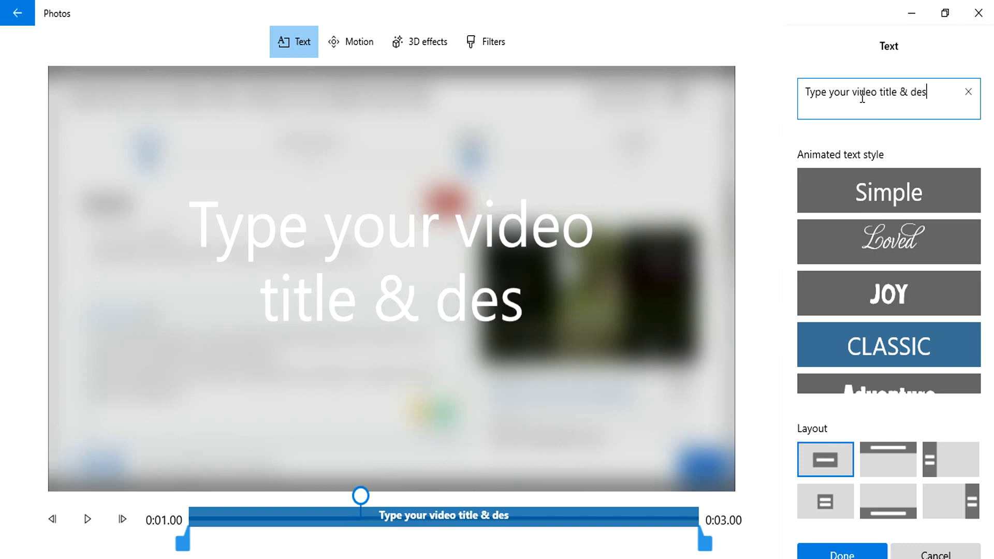
type("crip")
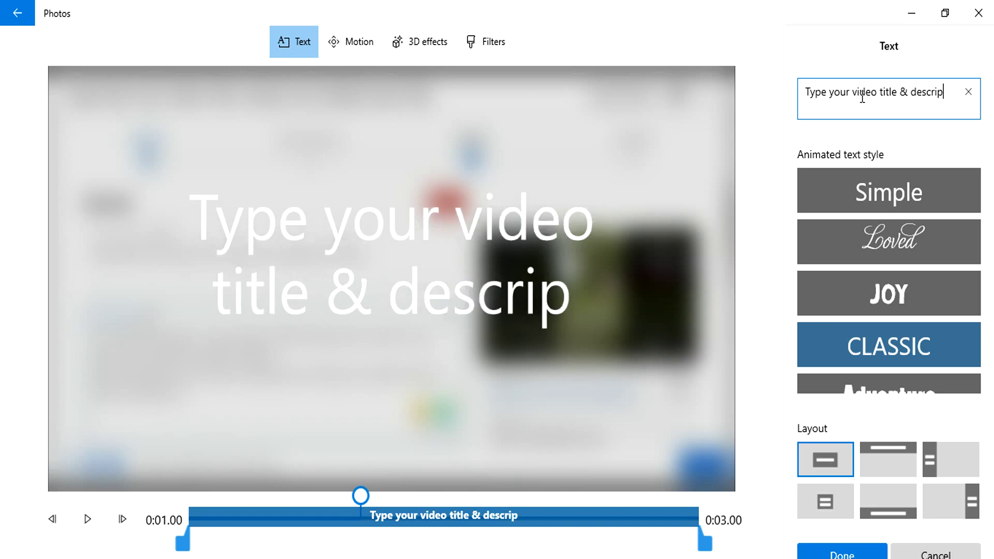
type("tion")
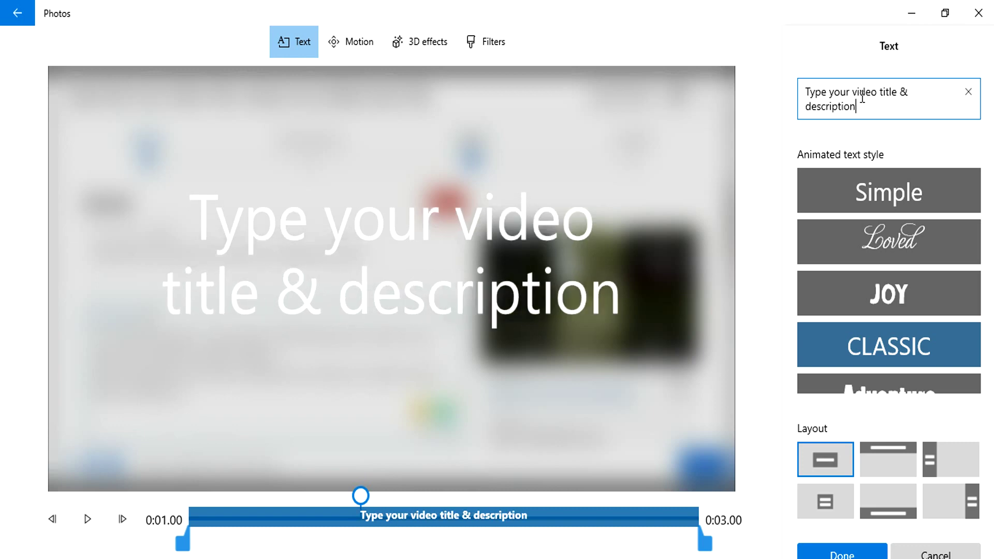
type("s")
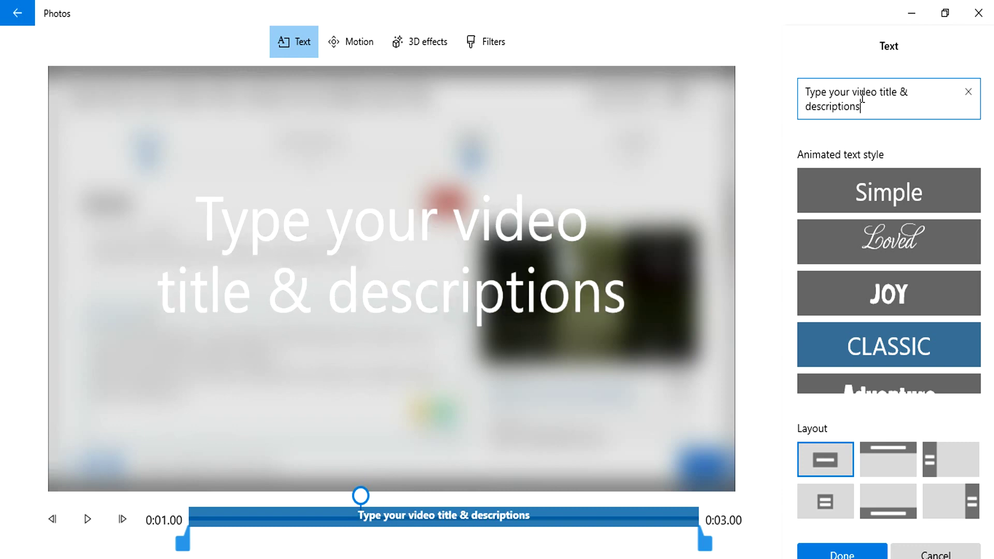
left_click_drag(705, 541, 392, 541)
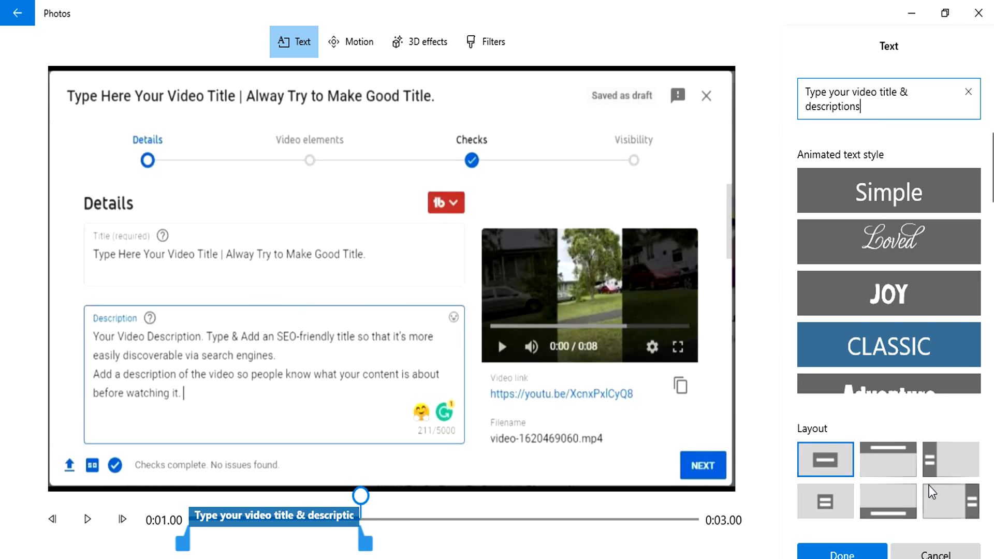
left_click(842, 554)
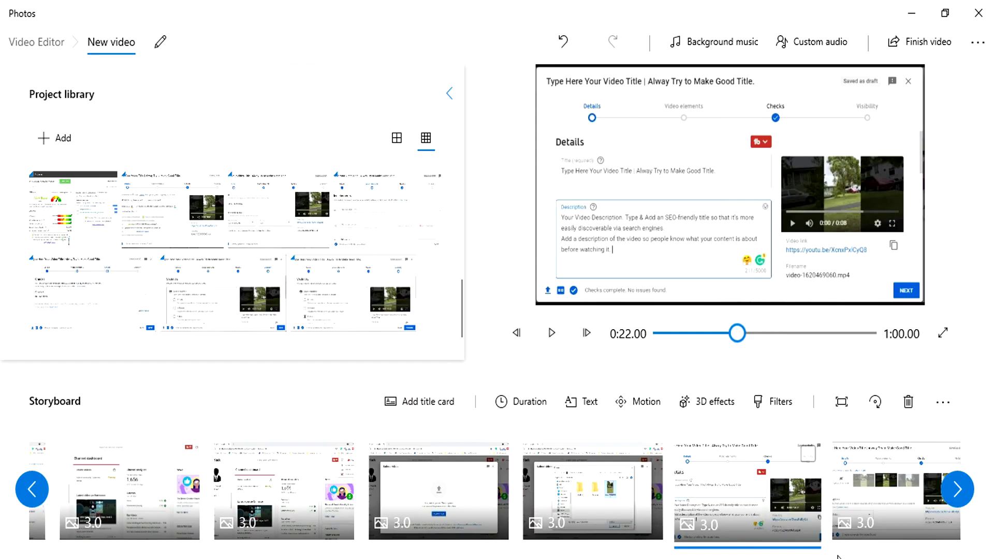
Select the tags field clip with Related Search Terms and open its caption editor.
left_click(955, 497)
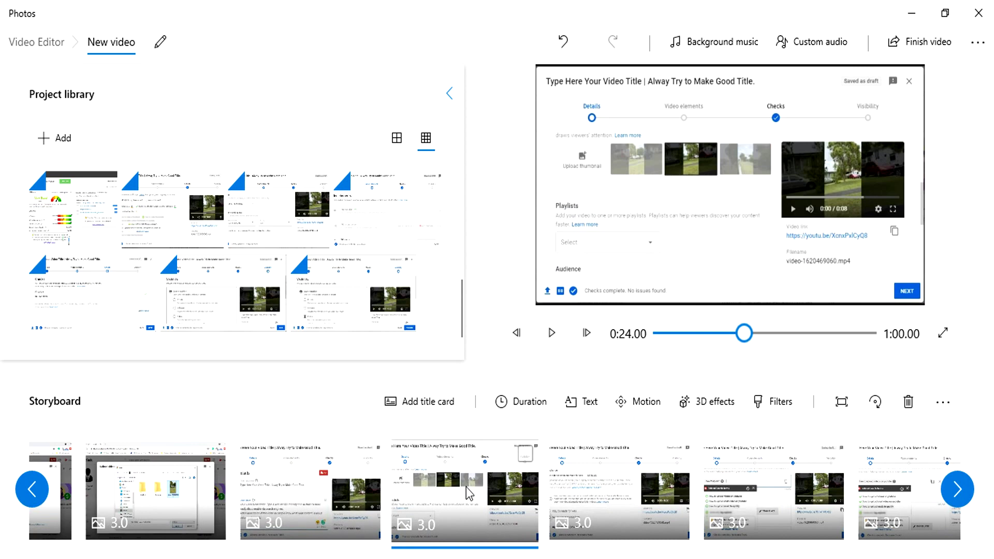
left_click(586, 513)
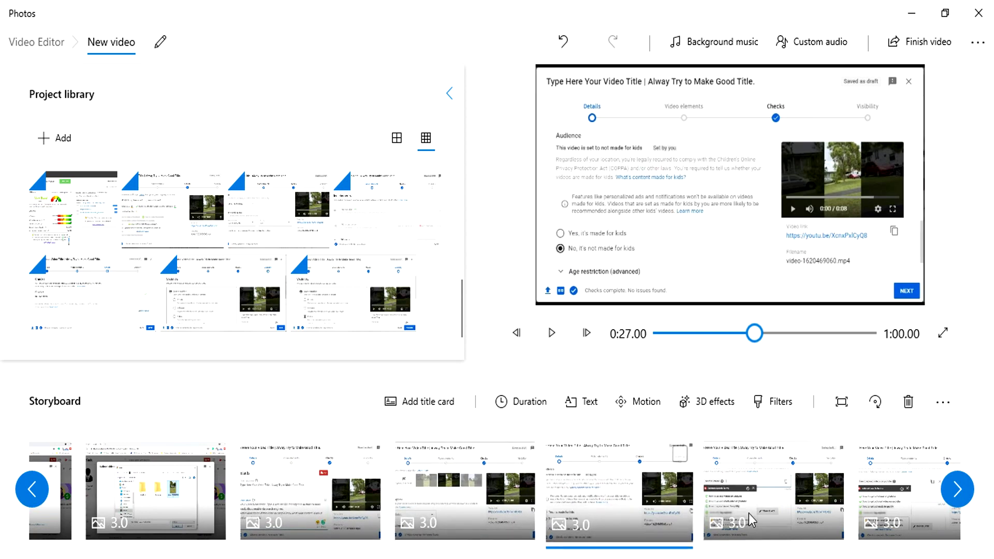
left_click(768, 517)
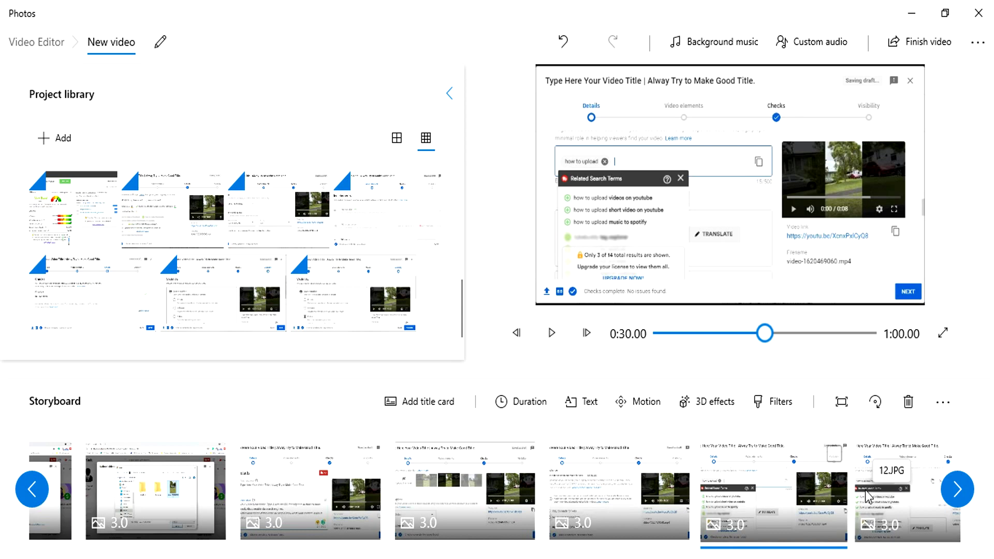
left_click(586, 403)
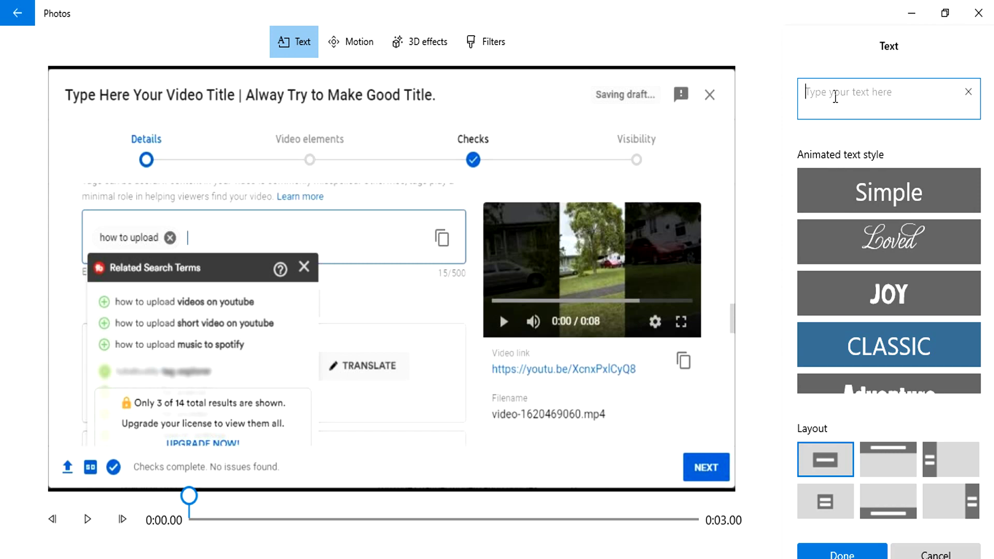
Caption the tags clip 'serach seo keyword' and trim it to about the first second.
type("sera")
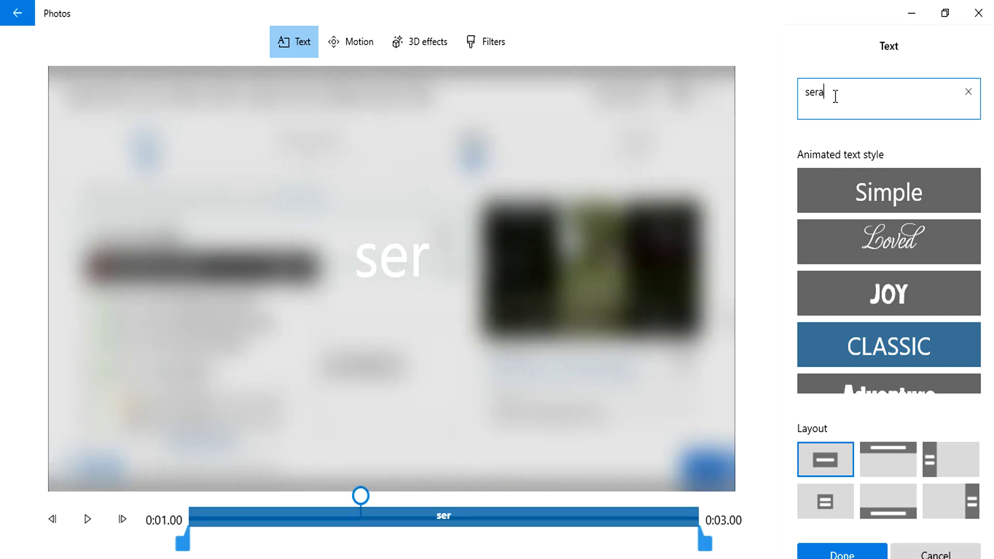
type("ch s")
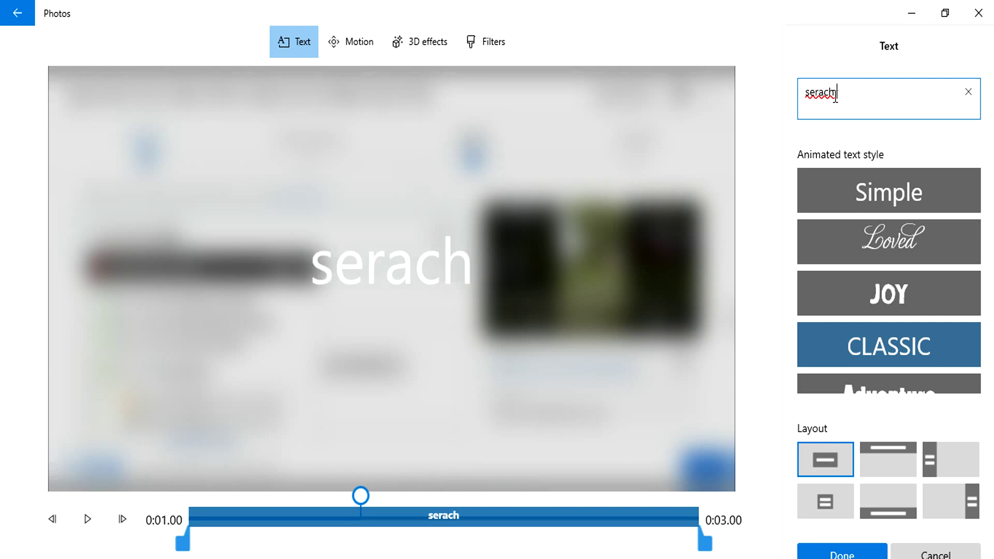
type("e")
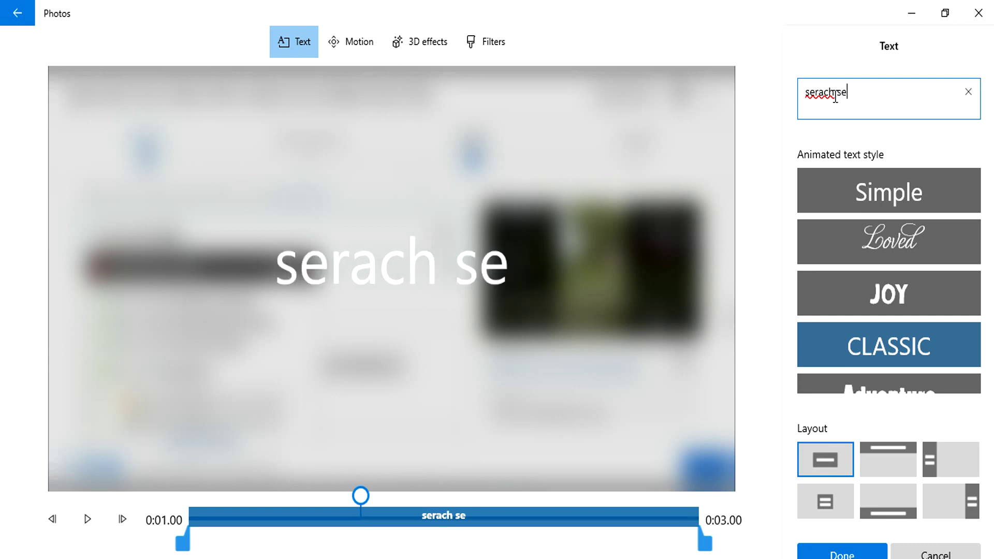
type("o k")
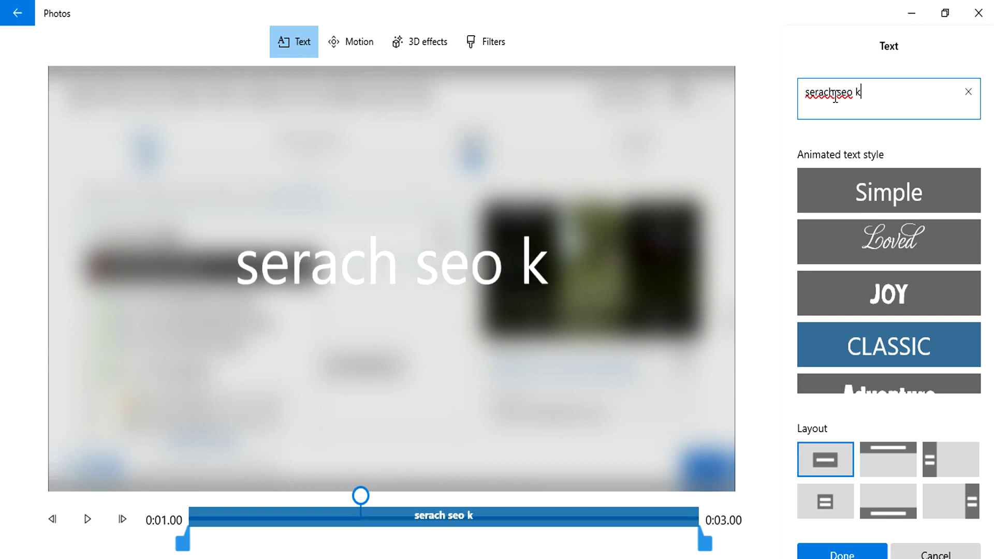
type("ey")
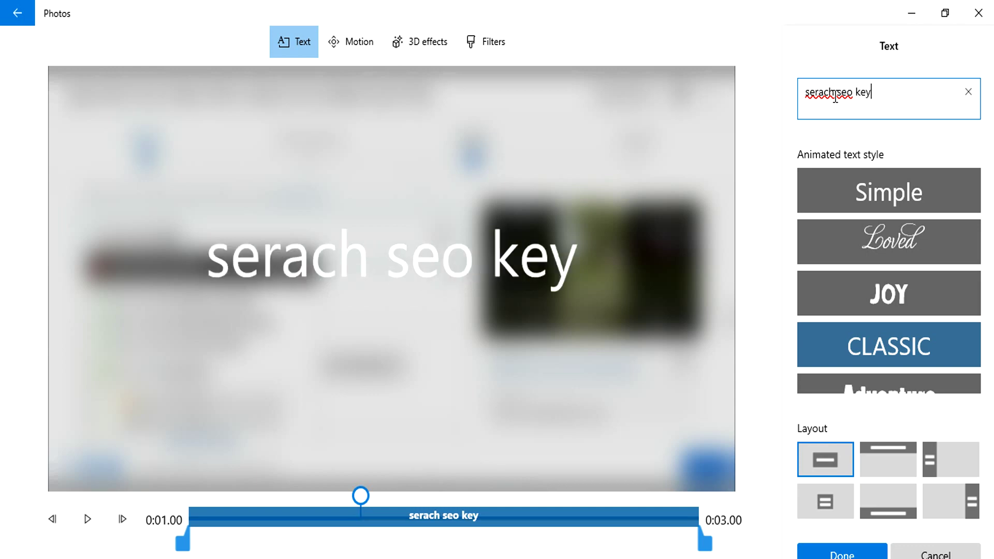
type("word")
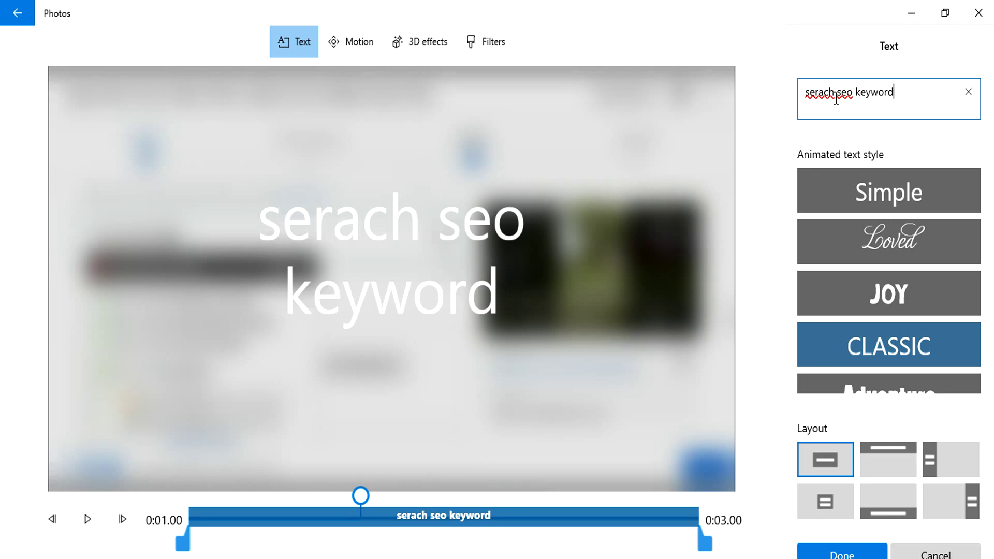
left_click_drag(705, 544, 363, 544)
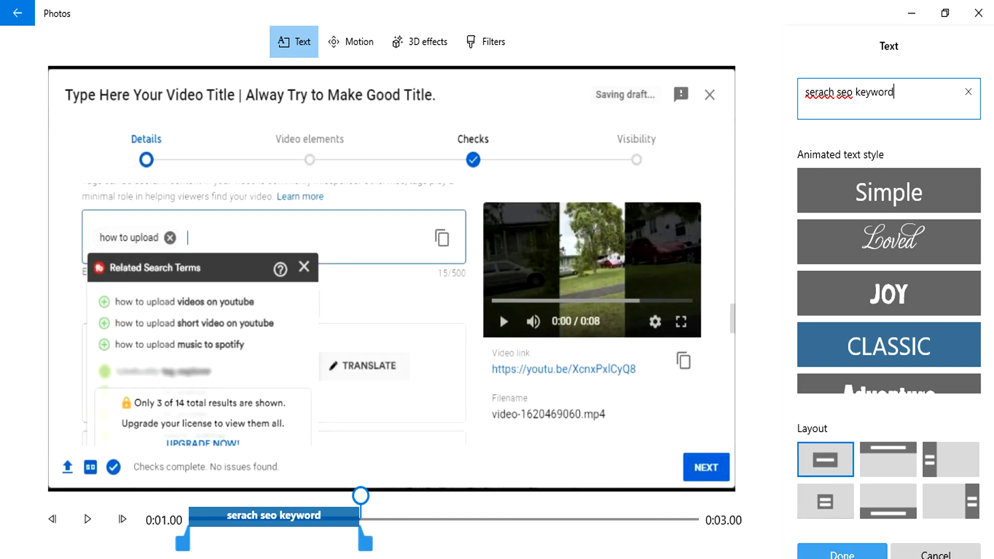
left_click(849, 555)
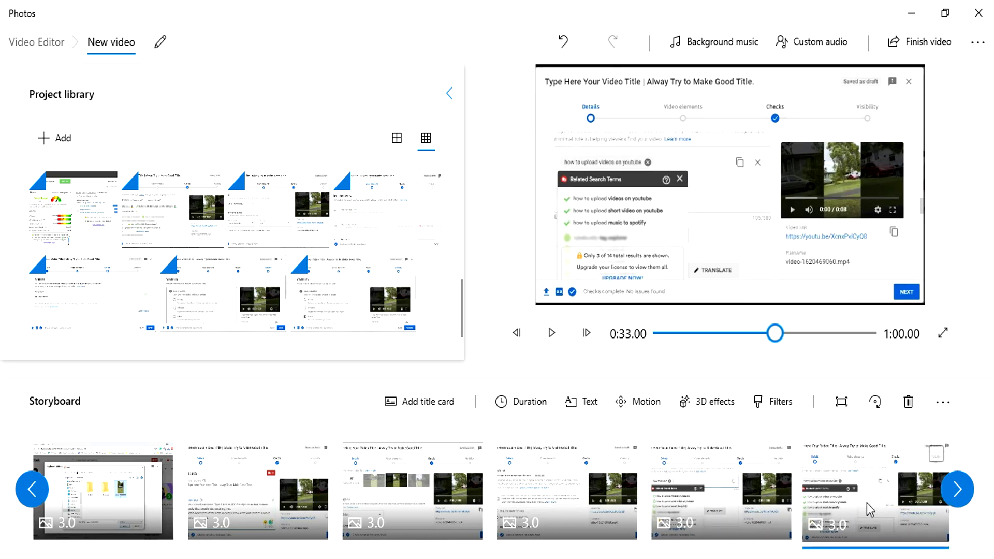
Caption the next tags clip 'select good seo keywords as much as you can', trimmed to about one second.
left_click(574, 402)
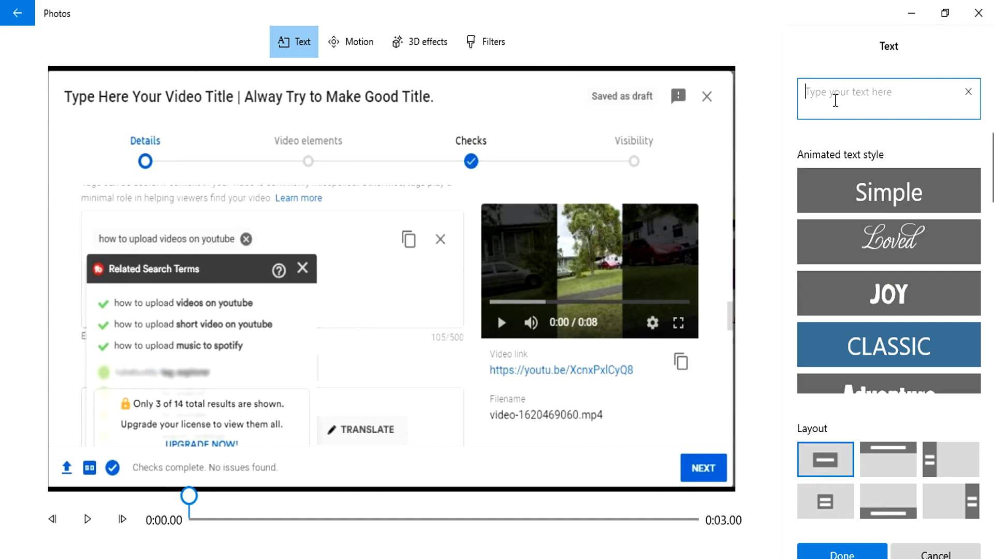
type("sele")
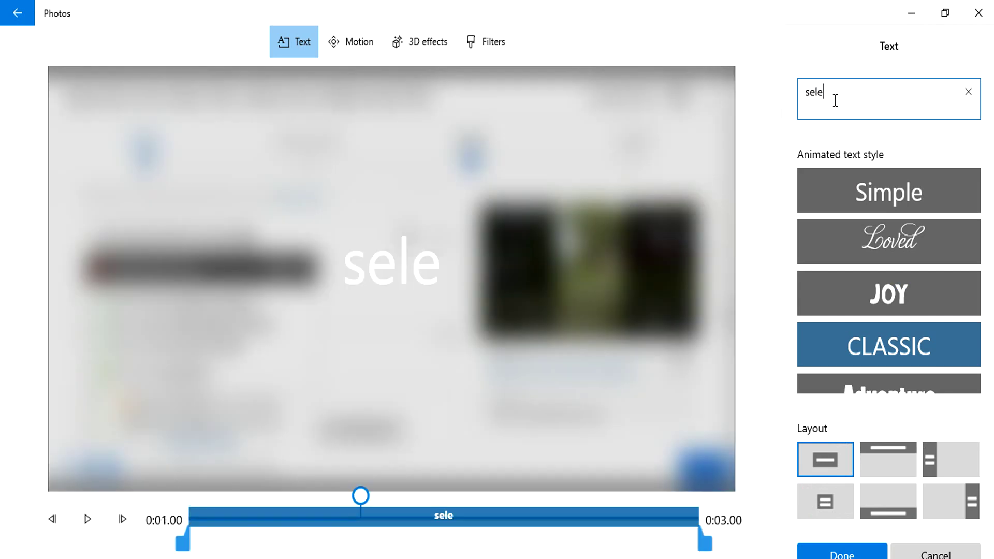
type("ct ")
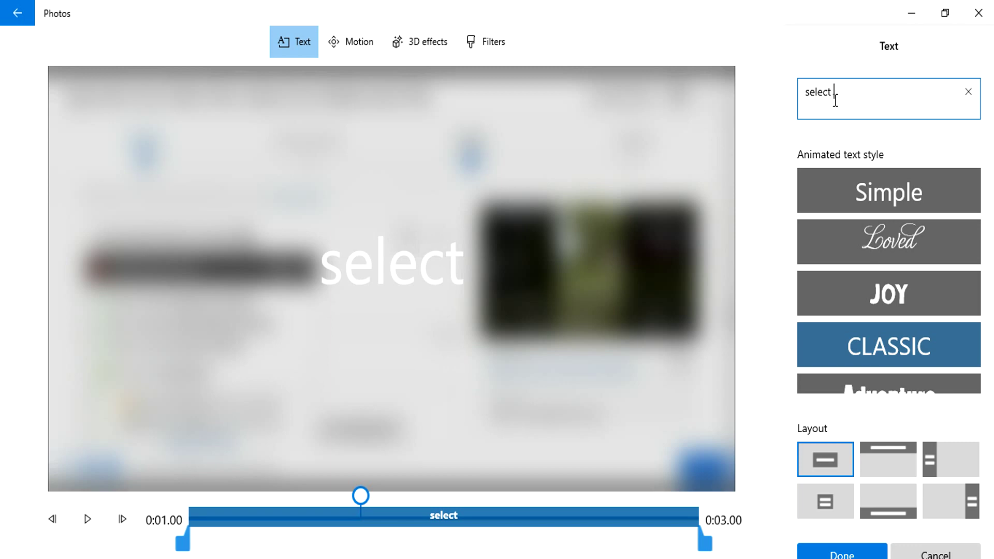
type("goo")
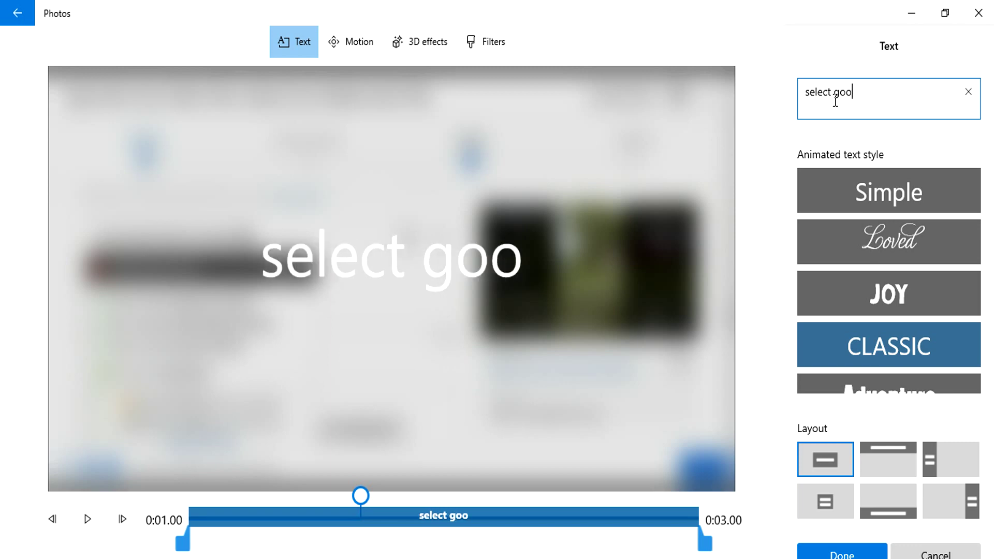
type("d seo ")
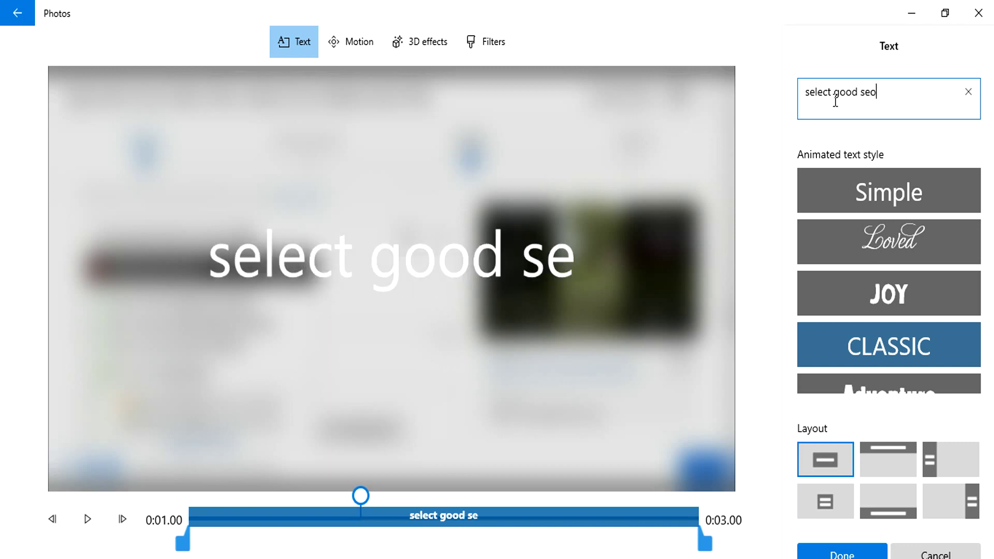
type("ke")
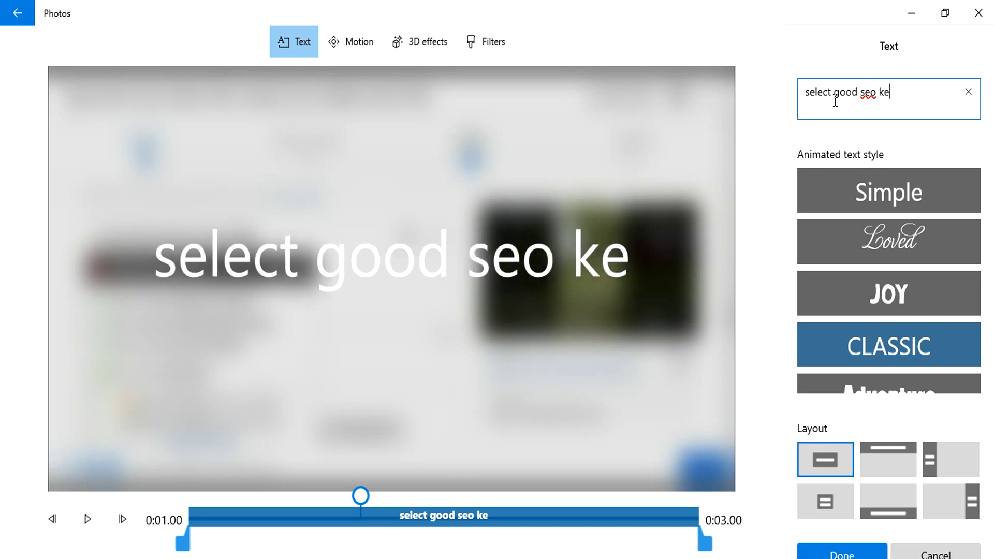
type("ywor")
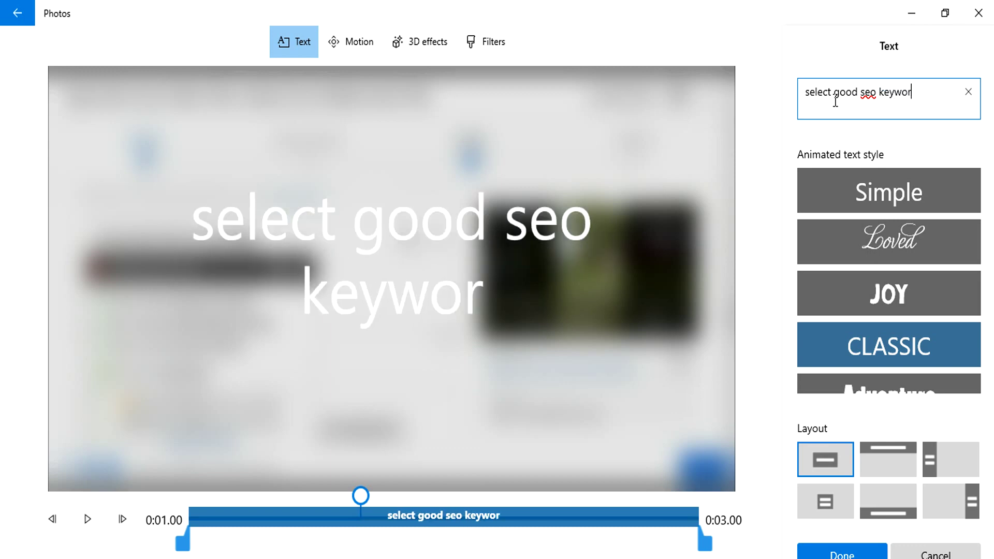
type("ds ")
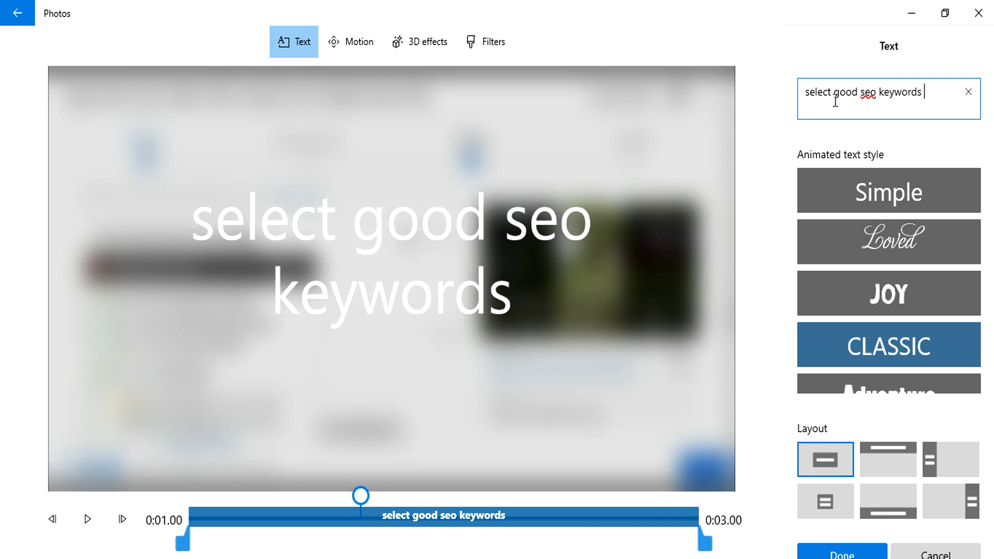
type("as ")
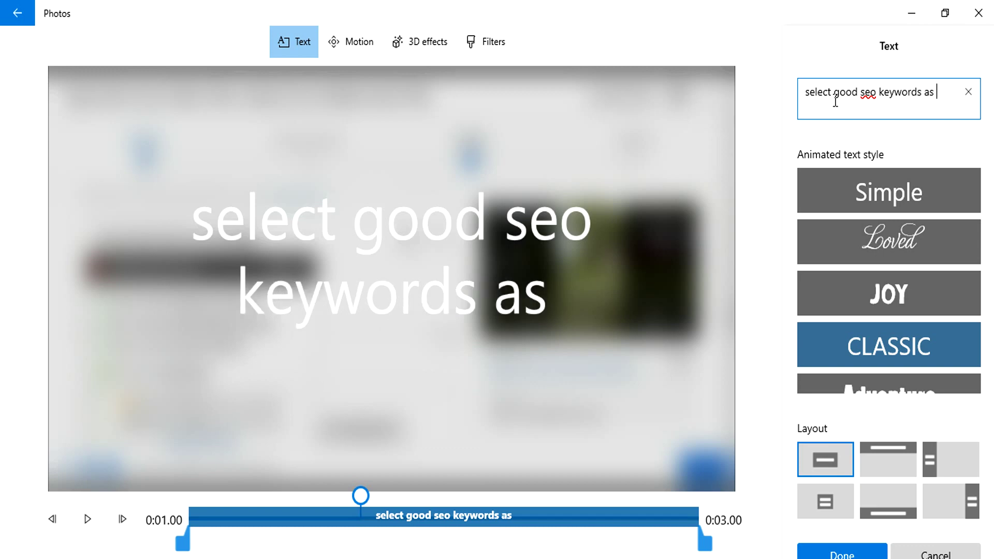
type("much a")
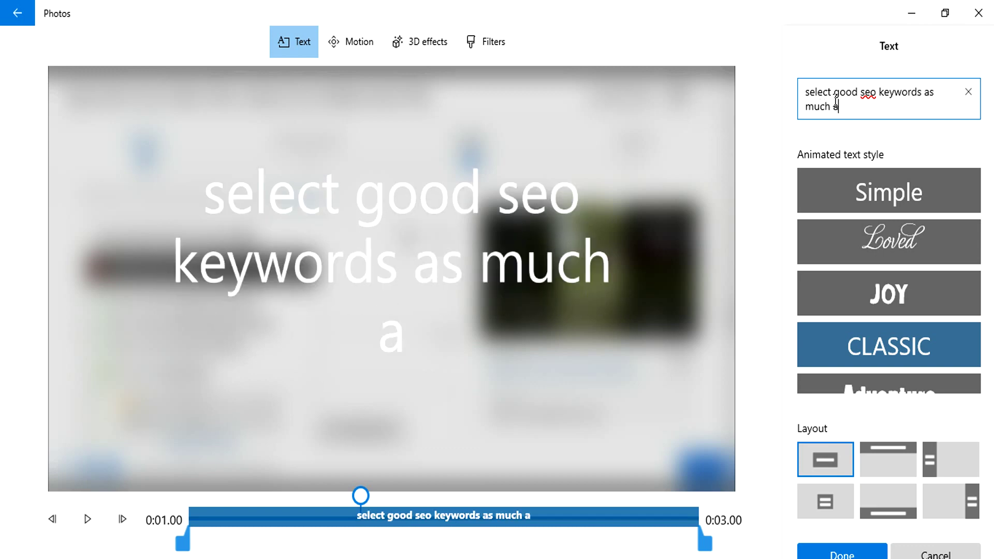
type("s y")
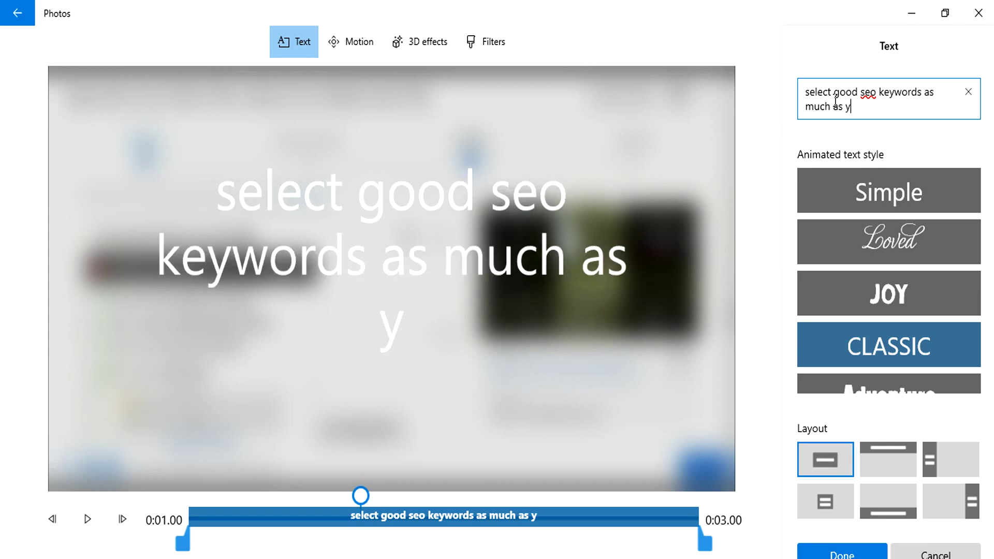
type("ou can")
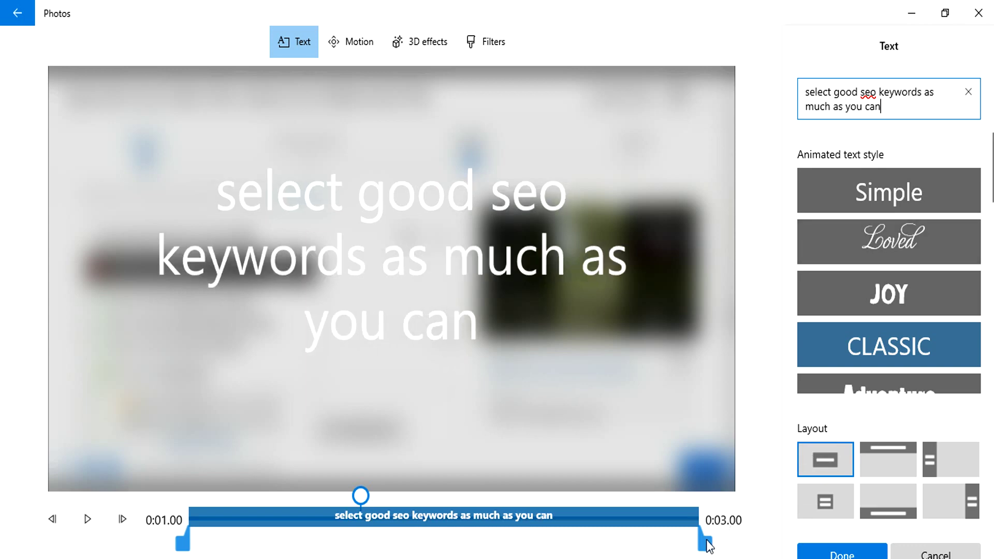
left_click_drag(705, 542, 365, 543)
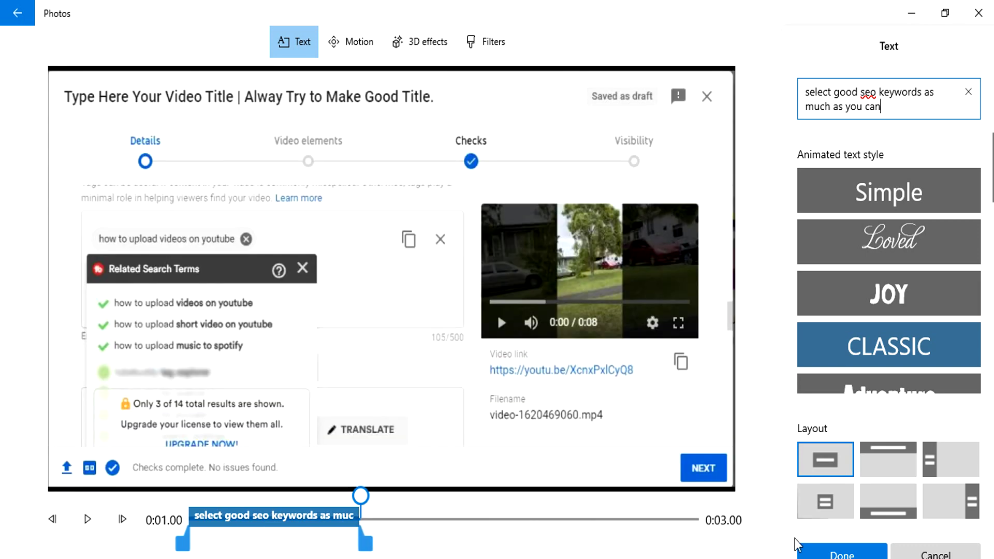
left_click(834, 552)
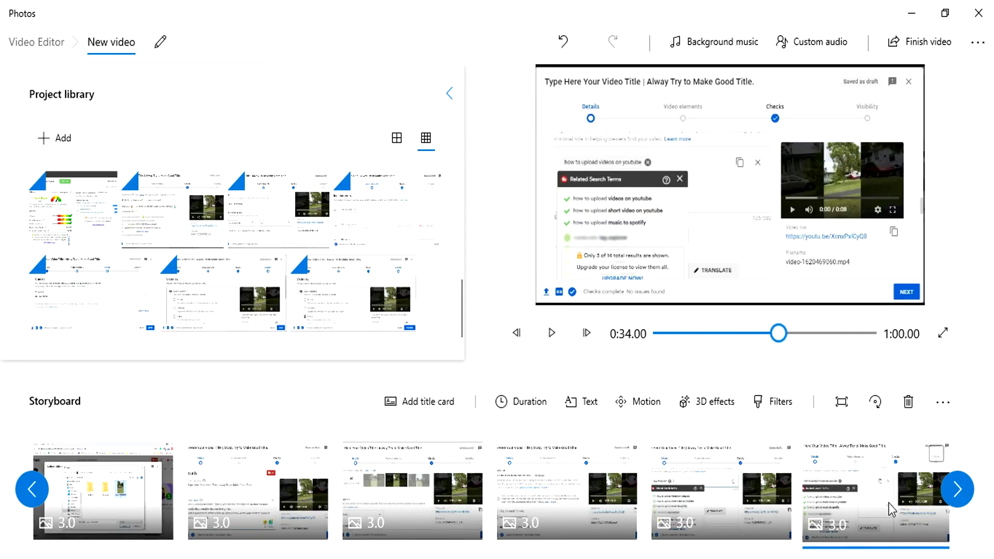
Scroll the storyboard and select the Keyword Explorer clip with the Very Good score.
left_click(962, 503)
left_click(962, 504)
left_click(814, 502)
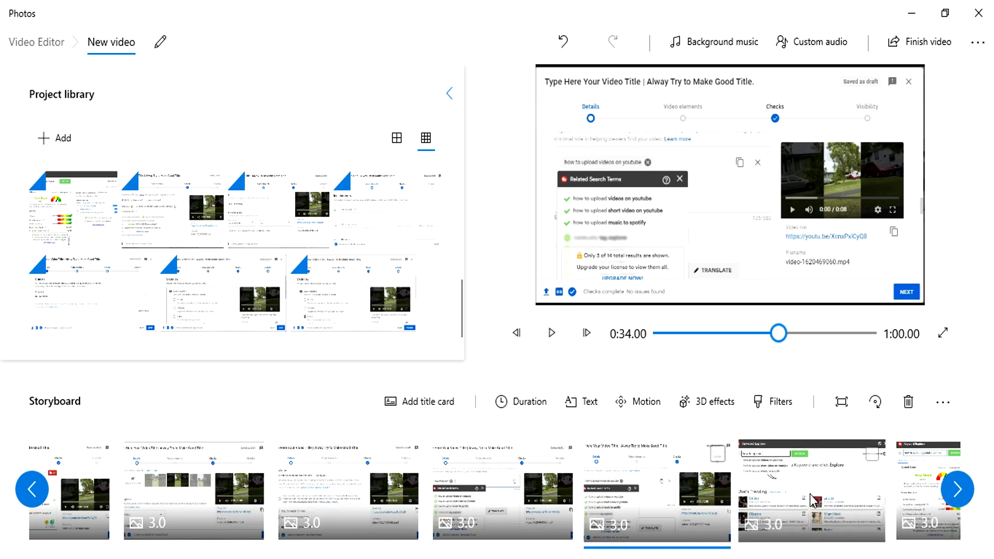
scroll(906, 507, "down", 3)
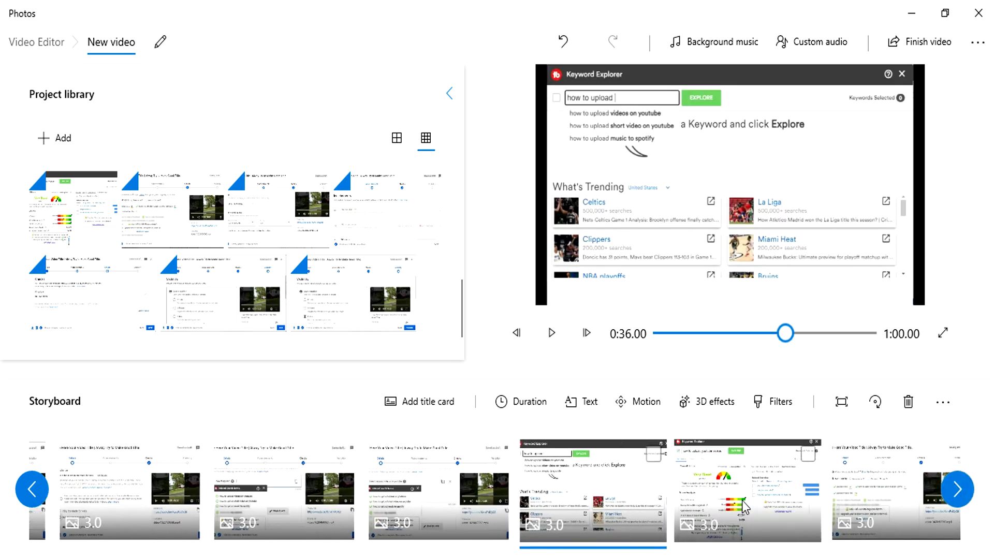
left_click(744, 505)
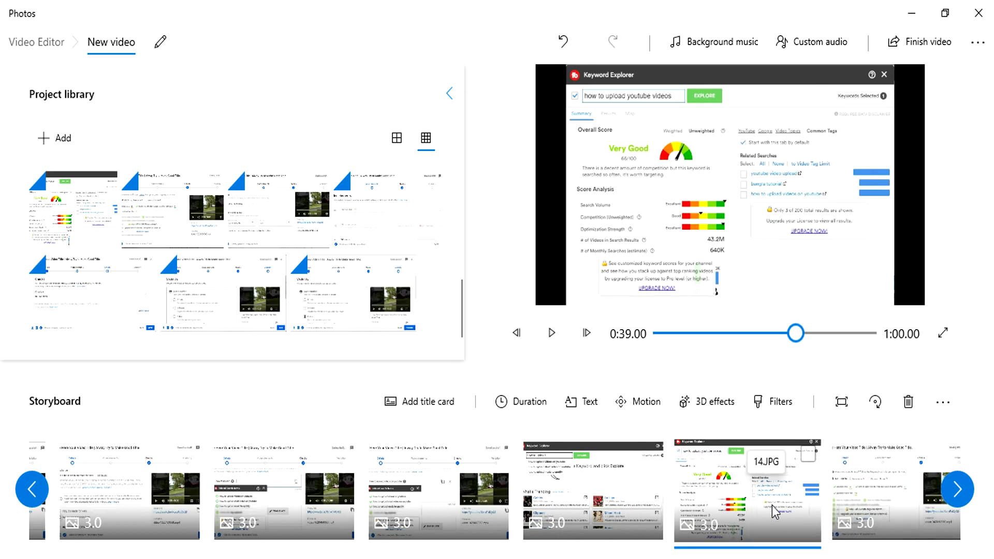
Caption the Keyword Explorer clip 'use tubebuddy', trimmed to its opening part.
left_click(583, 402)
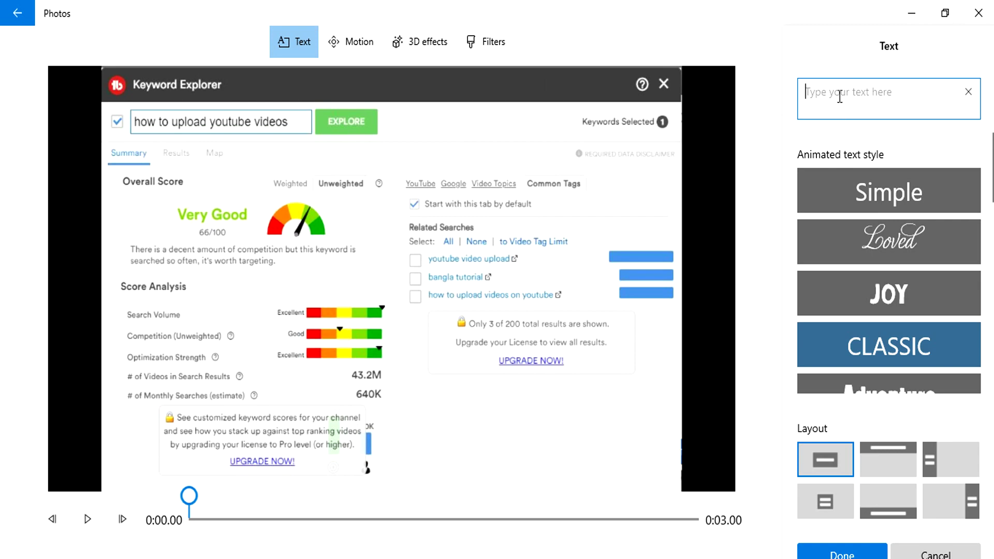
type("u")
type("se ")
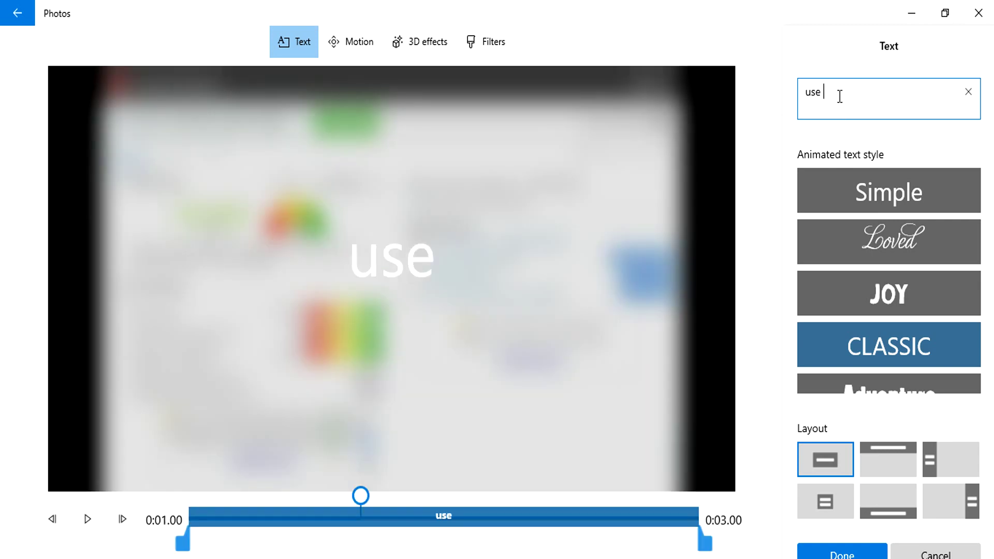
type("tube ")
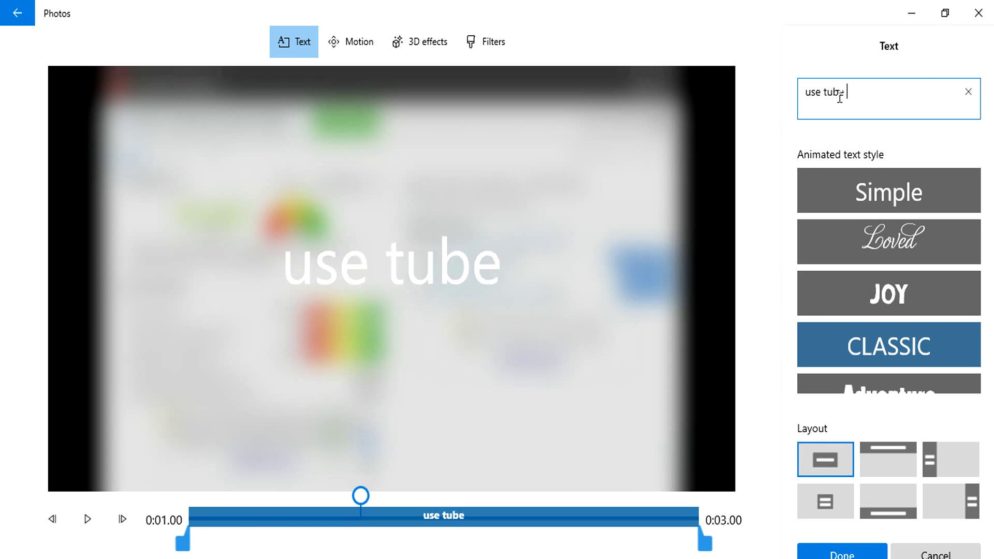
type("bu")
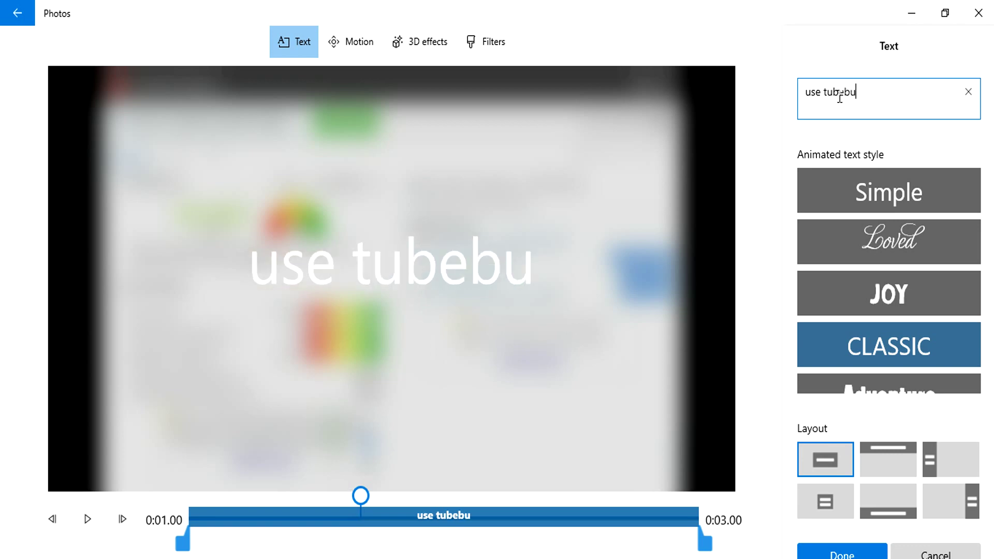
type("ddy")
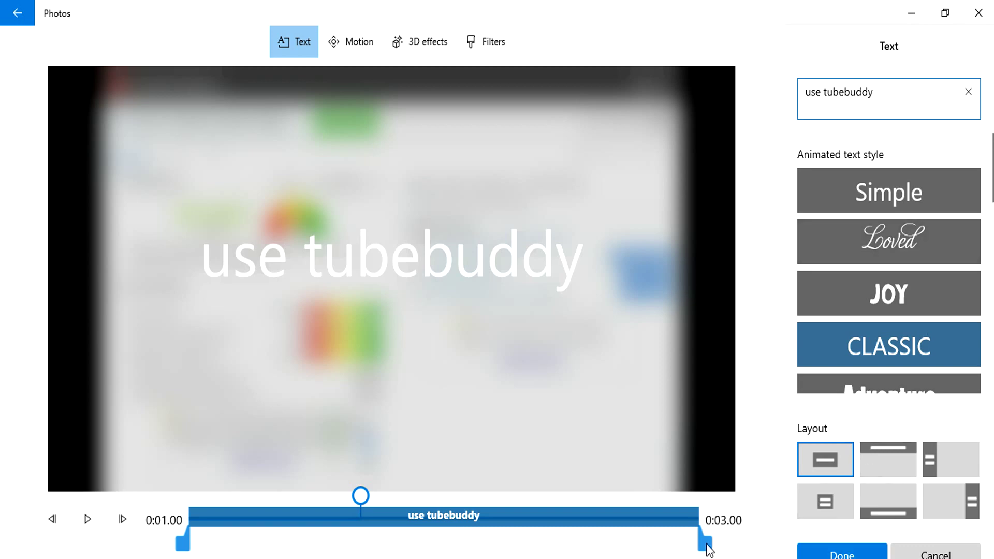
left_click_drag(707, 543, 382, 529)
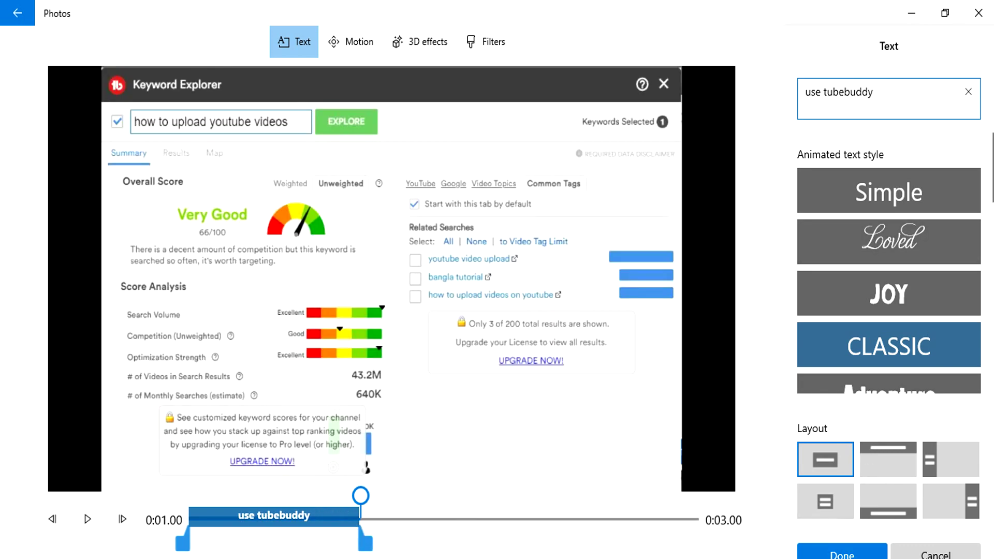
left_click(842, 553)
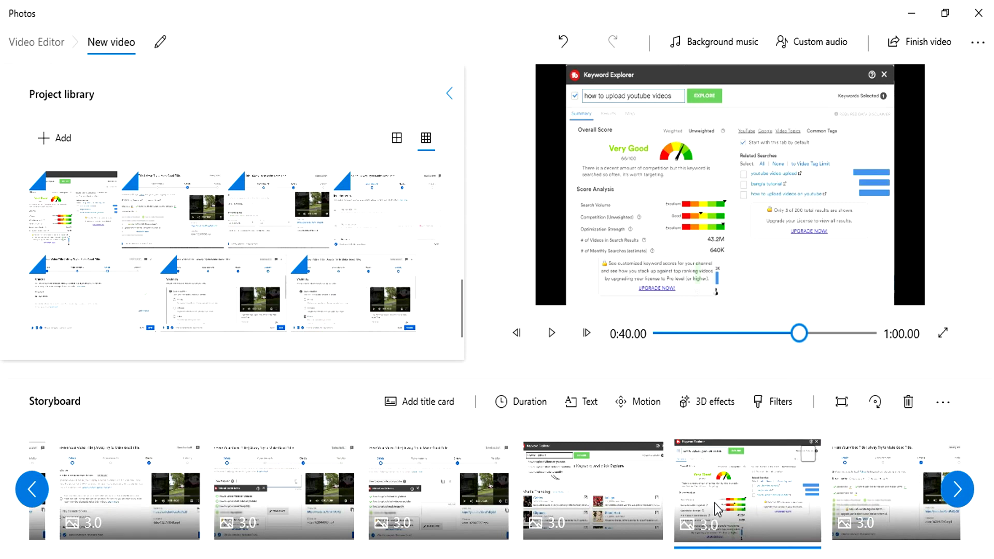
Preview the Keyword Explorer, Checks, category, Video elements and final Visibility clips in turn.
left_click(645, 499)
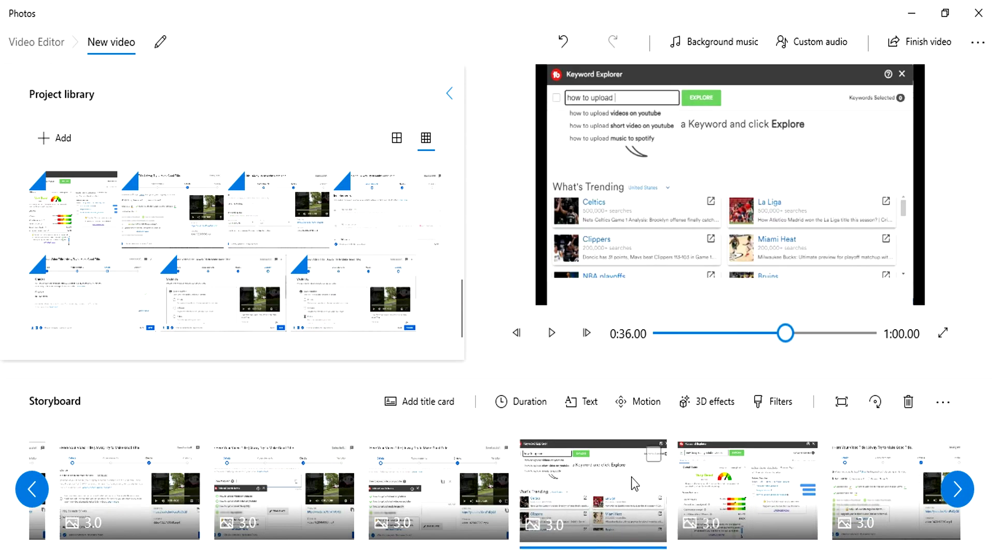
left_click(455, 491)
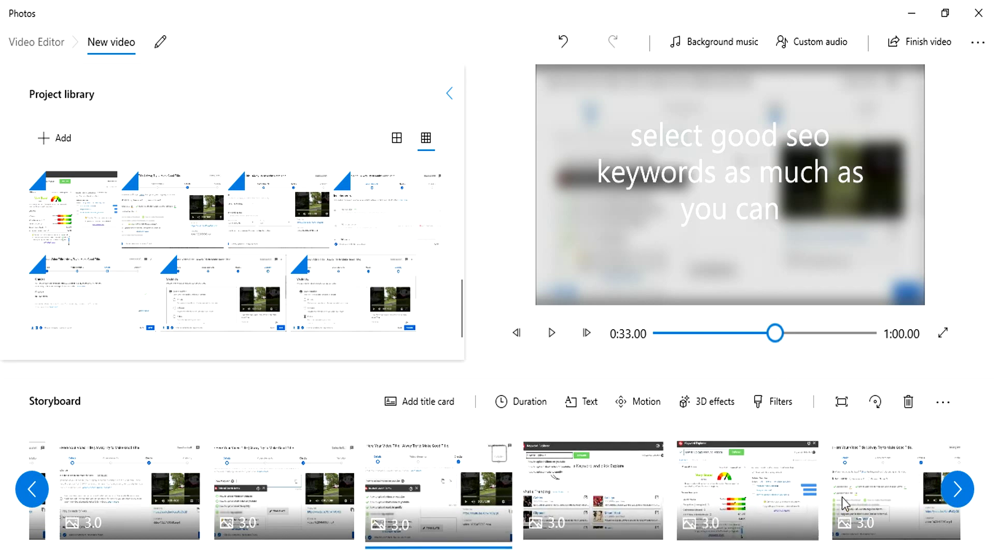
left_click(957, 489)
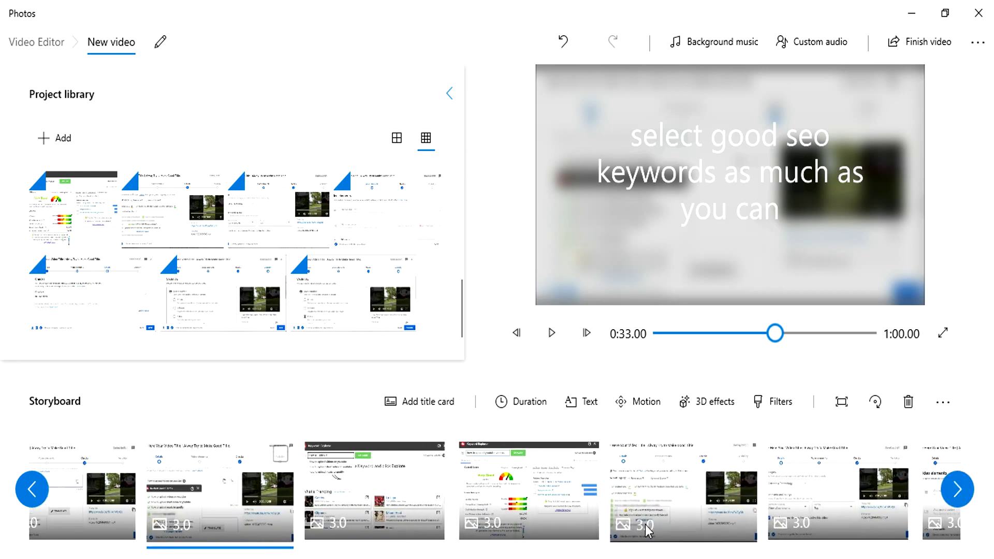
left_click(645, 528)
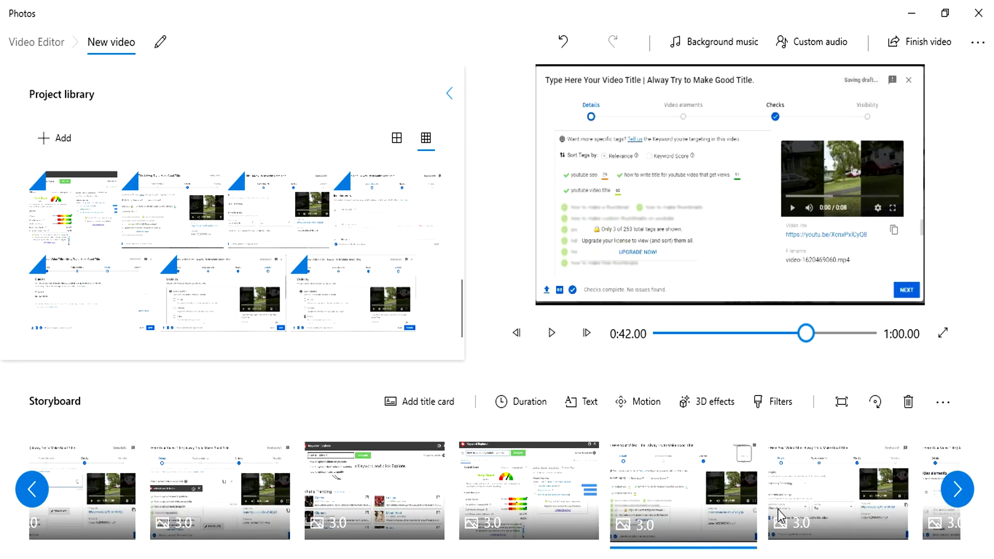
left_click(811, 511)
left_click(957, 489)
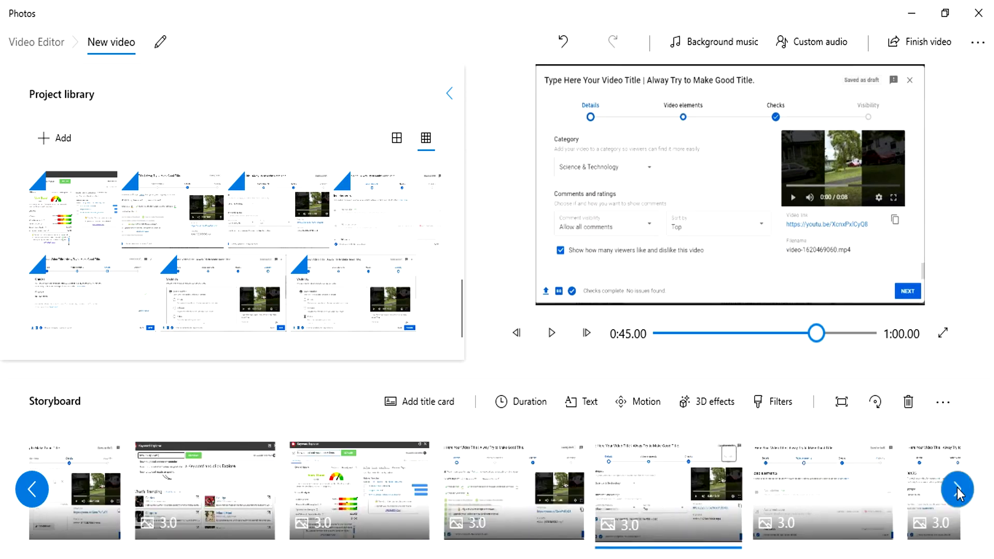
left_click(763, 505)
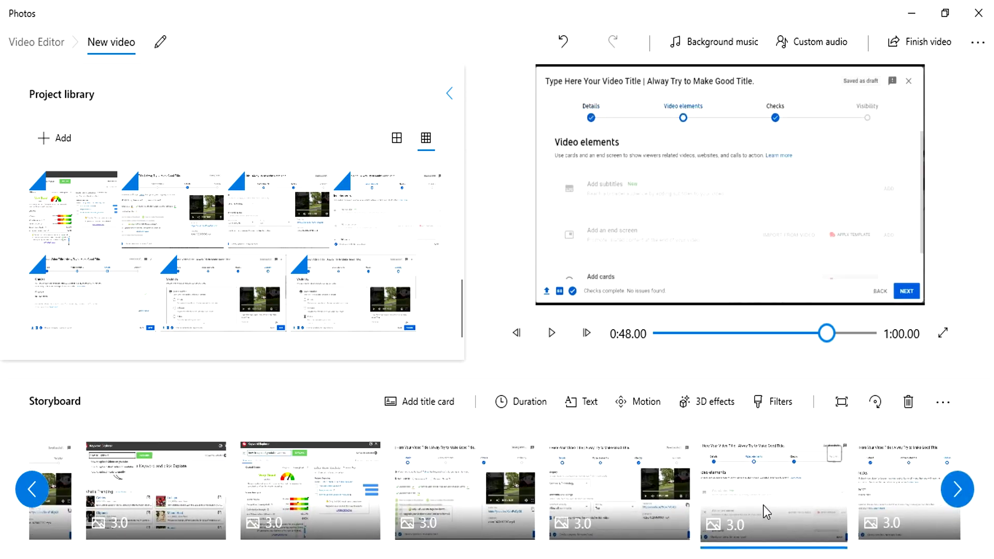
left_click(958, 490)
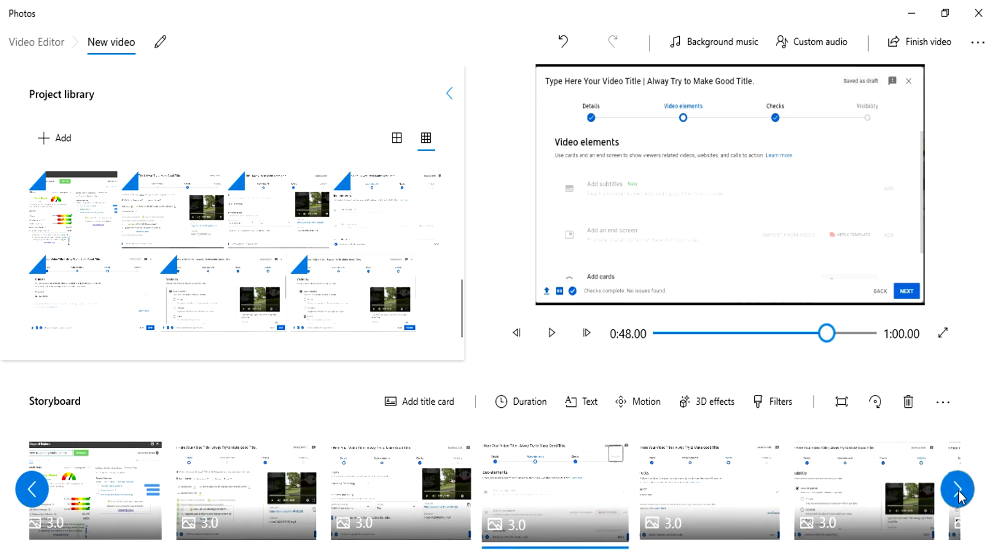
left_click(958, 491)
left_click(827, 512)
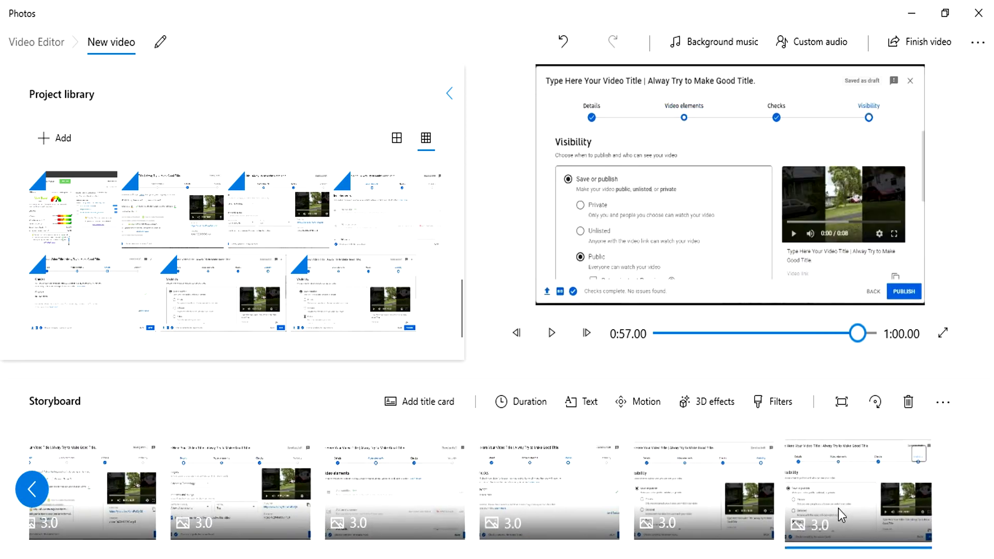
Caption the Visibility clip 'now presh publish' over its opening, then move the last clip one slot earlier.
left_click(585, 404)
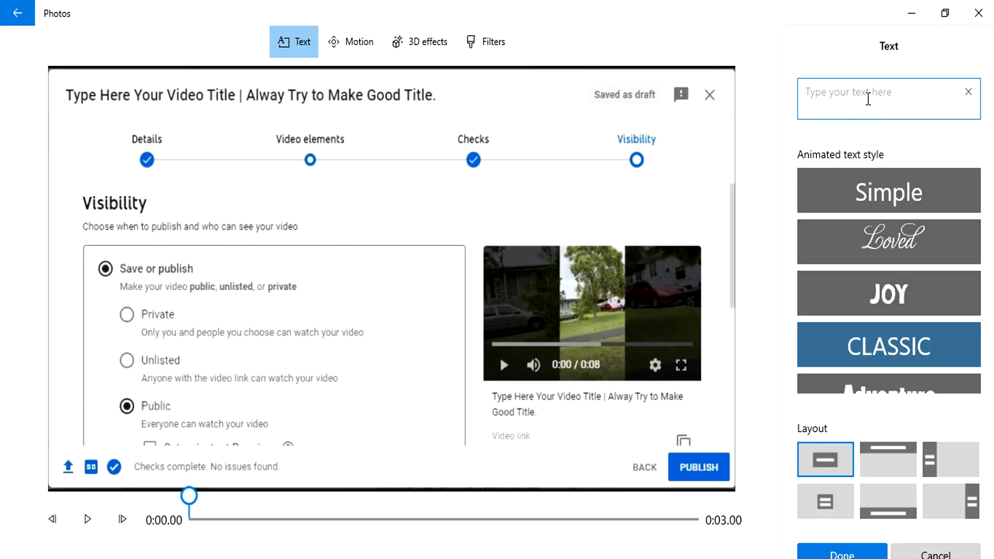
type("now")
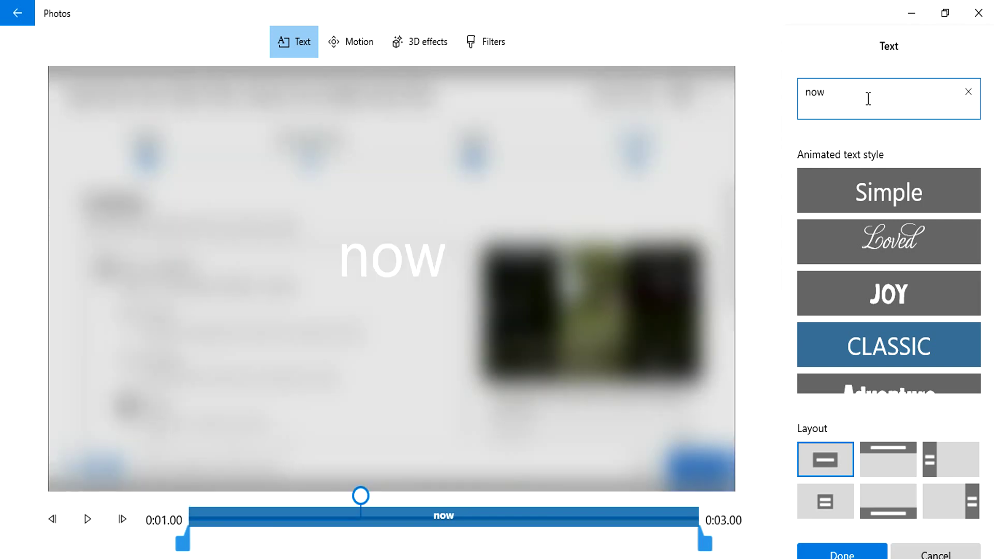
type(" presh p")
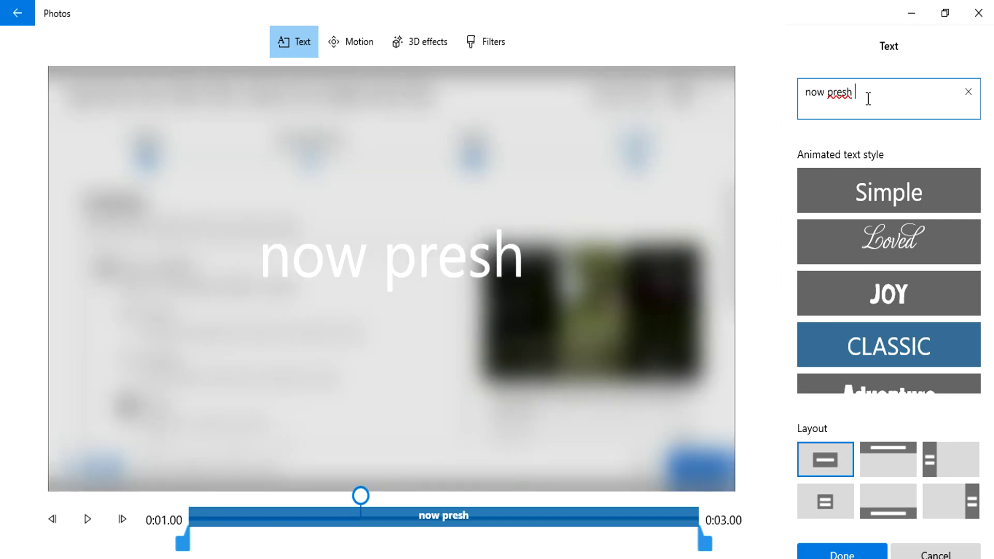
type("u")
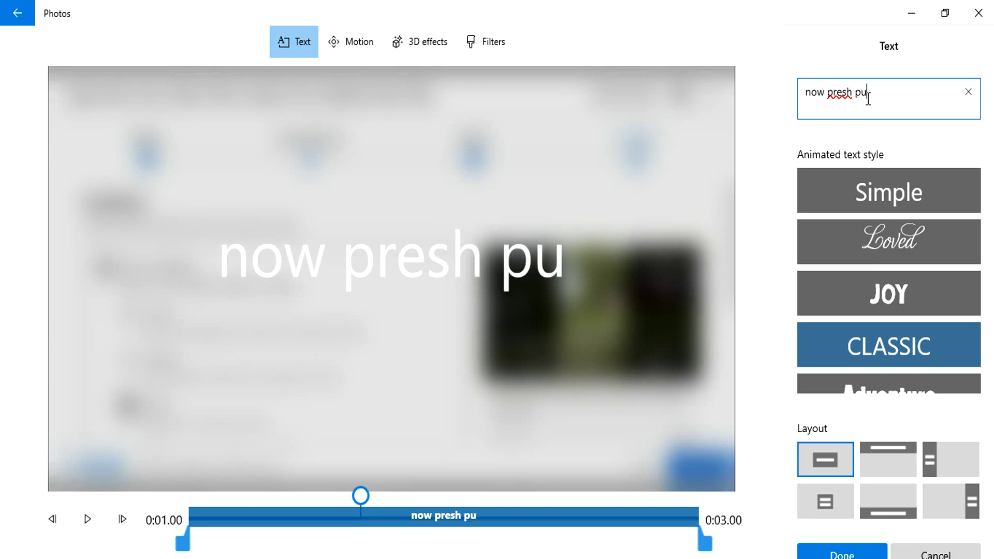
type("blish")
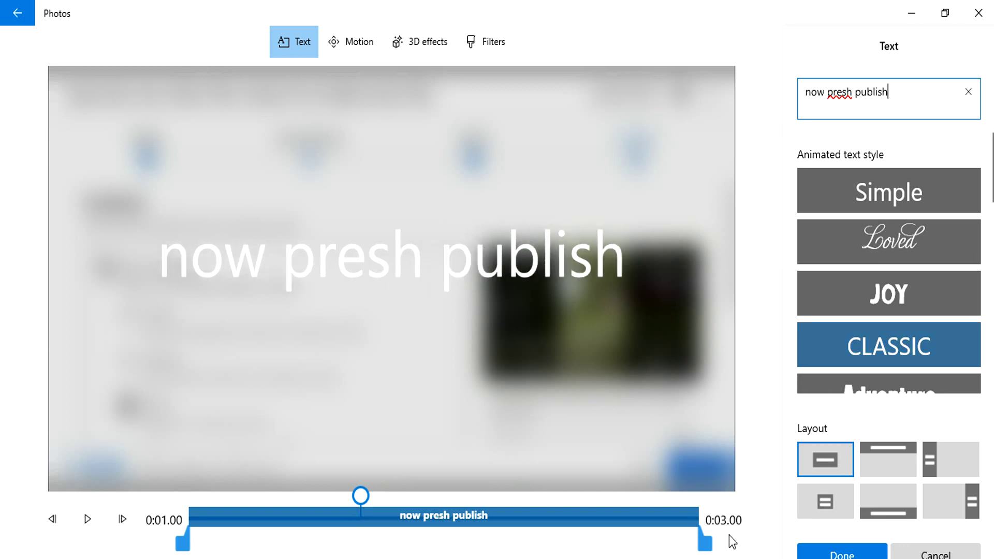
left_click_drag(705, 543, 389, 541)
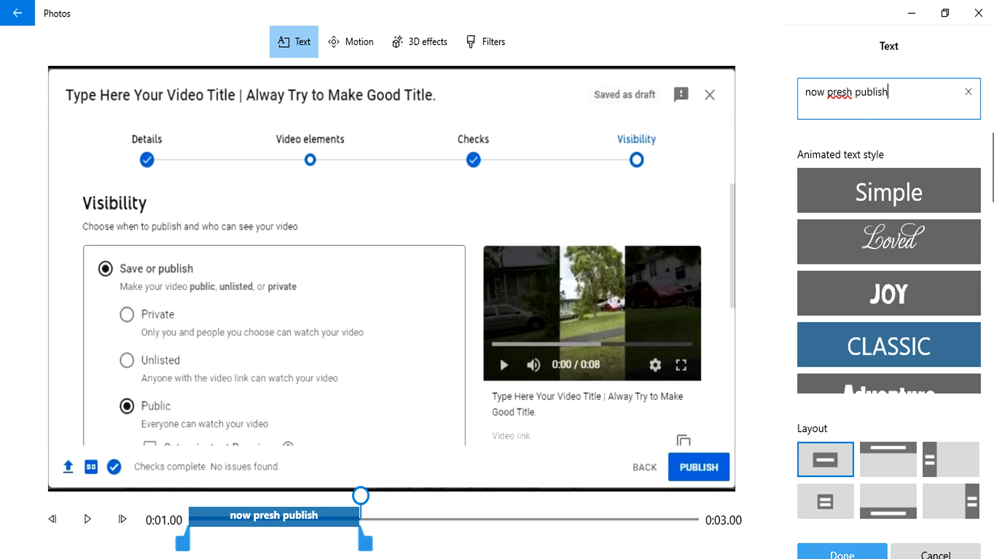
left_click(842, 552)
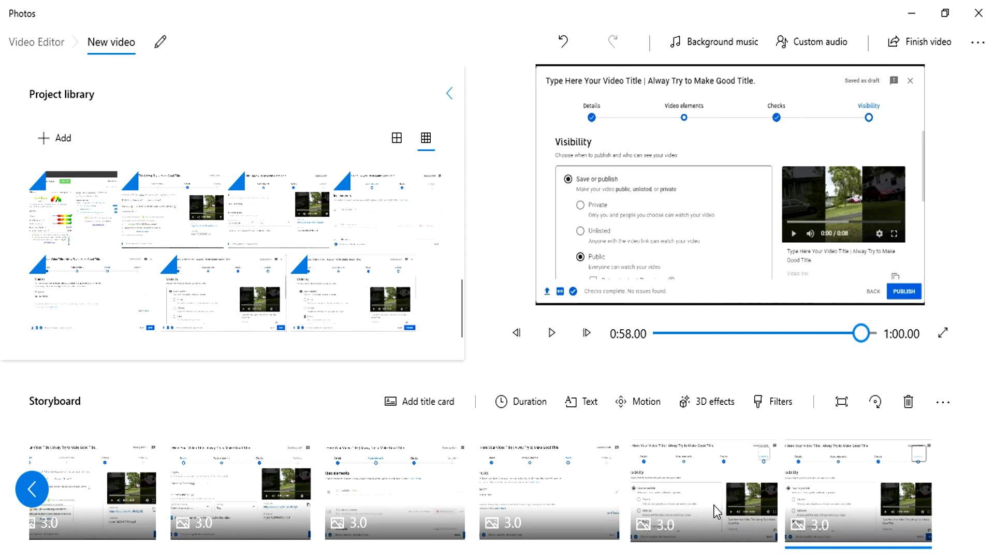
left_click_drag(854, 497, 713, 506)
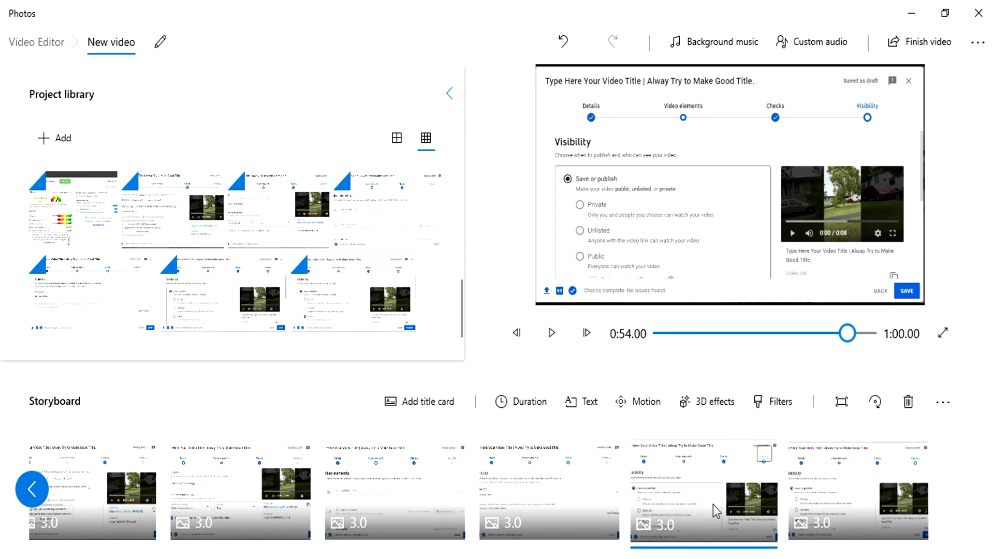
Caption the other Visibility clip 'select public' and trim it to the clip's opening part.
left_click(593, 408)
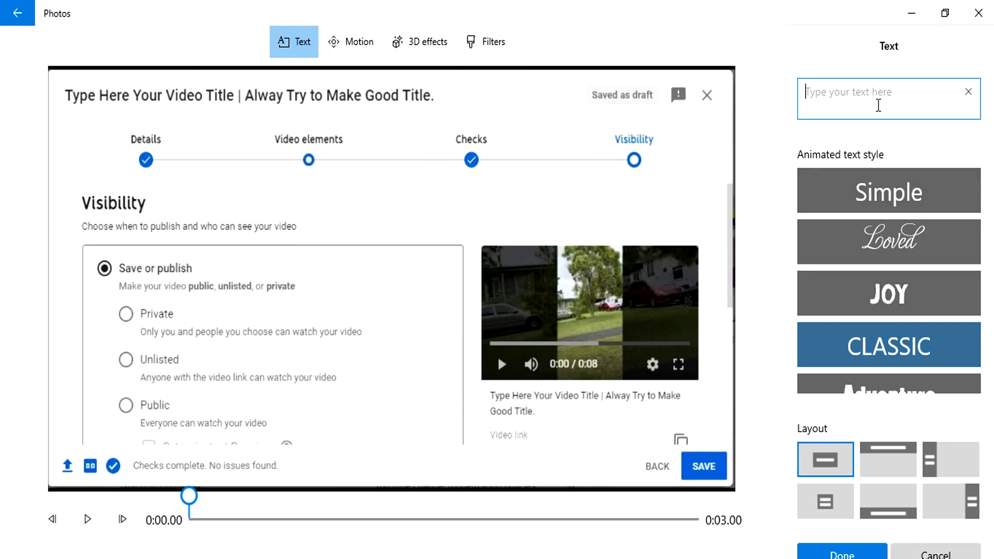
type("s")
type("le")
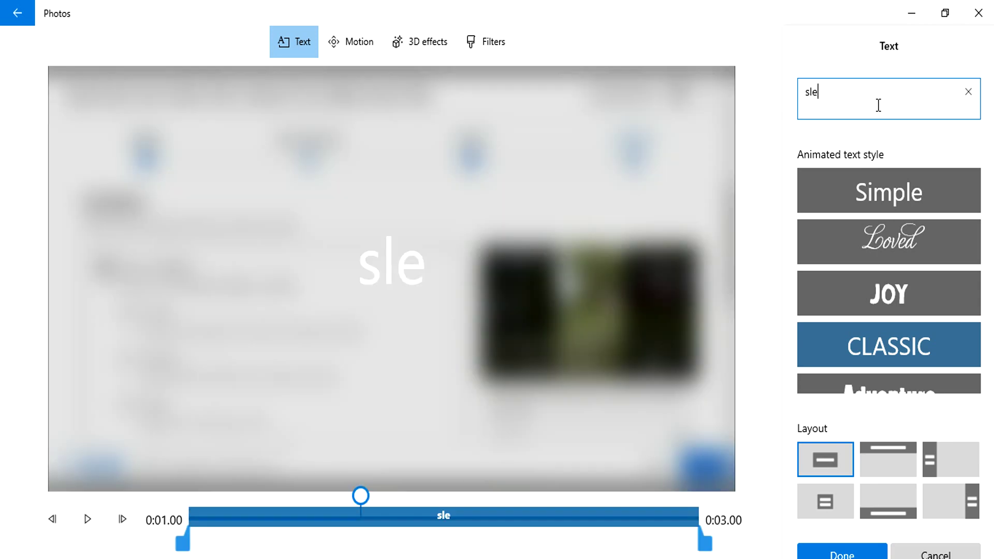
key("BackSpace")
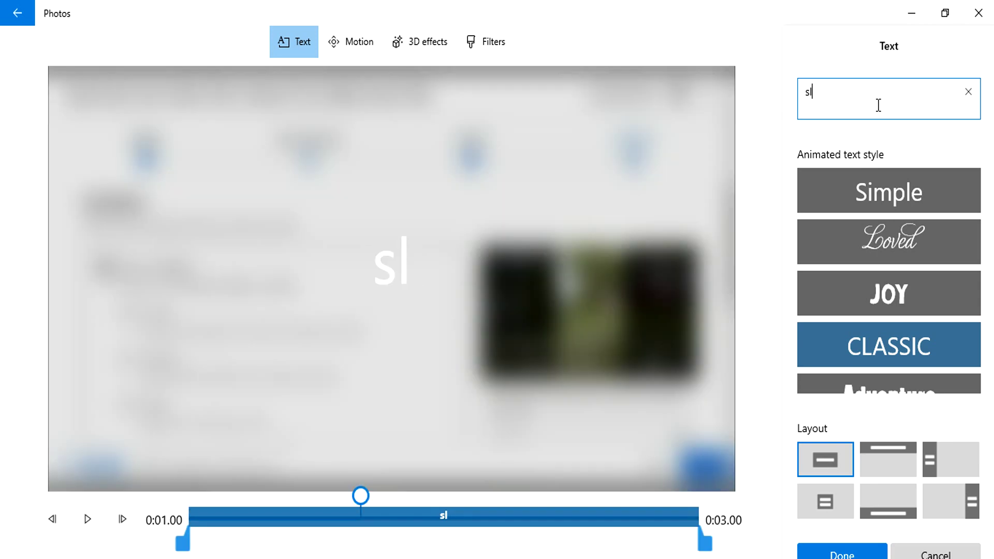
key("BackSpace")
type("e")
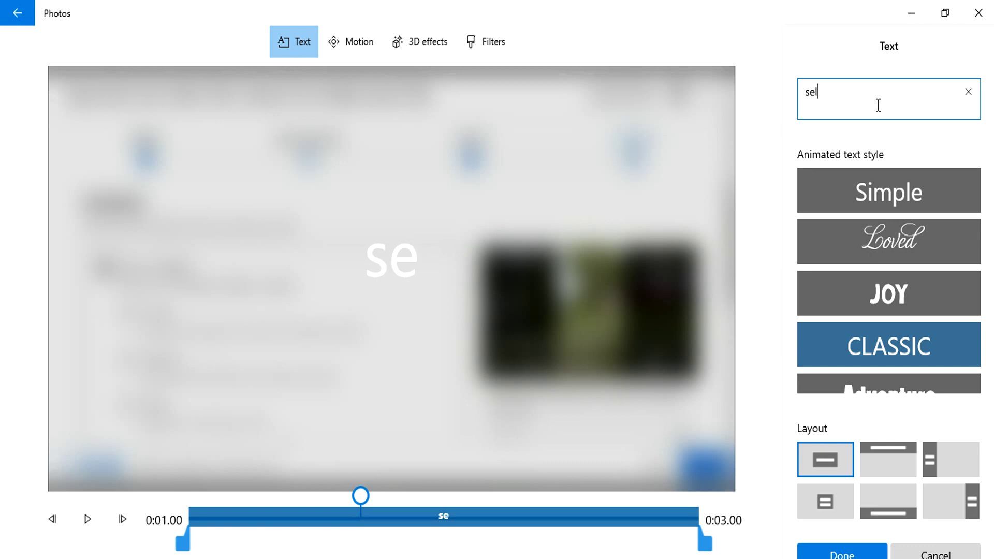
type("lect")
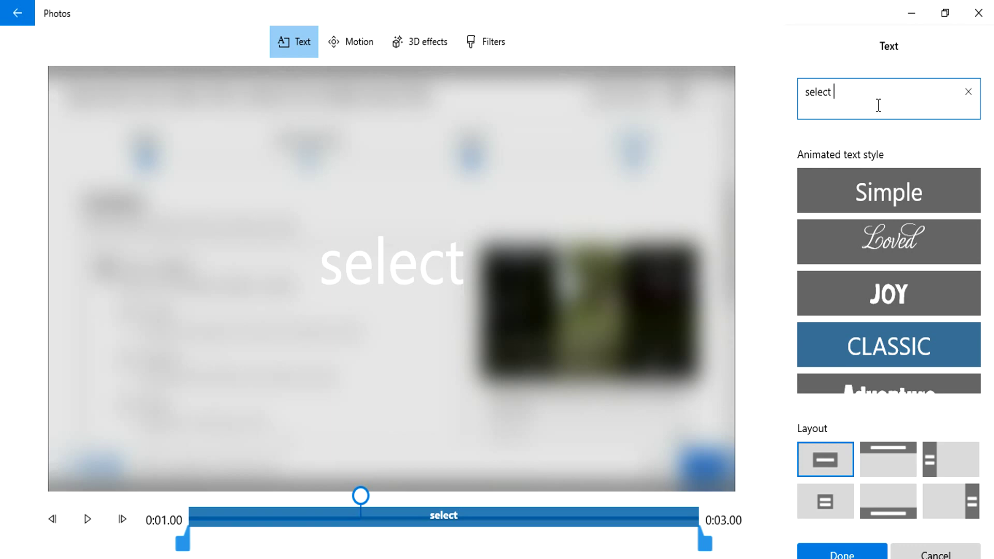
type("pu")
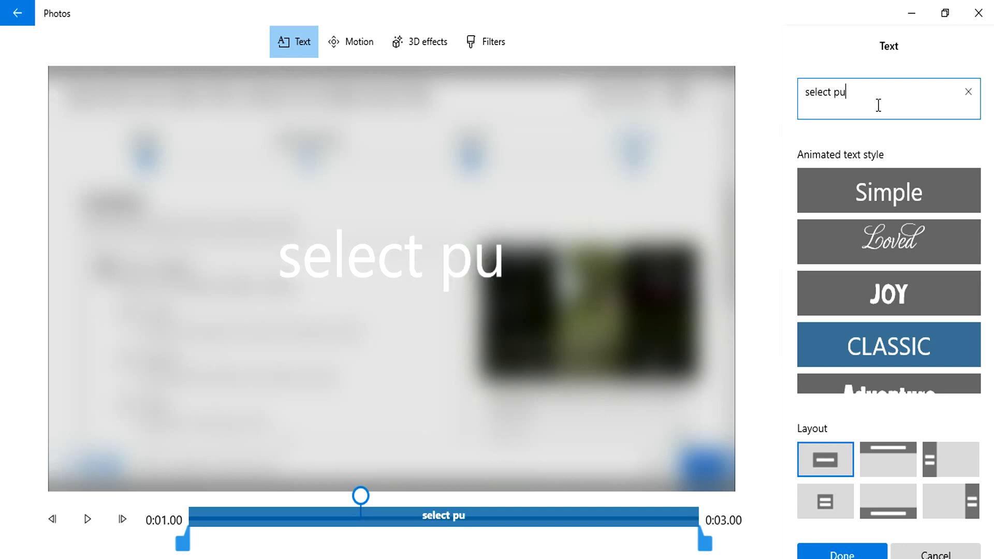
type("blic")
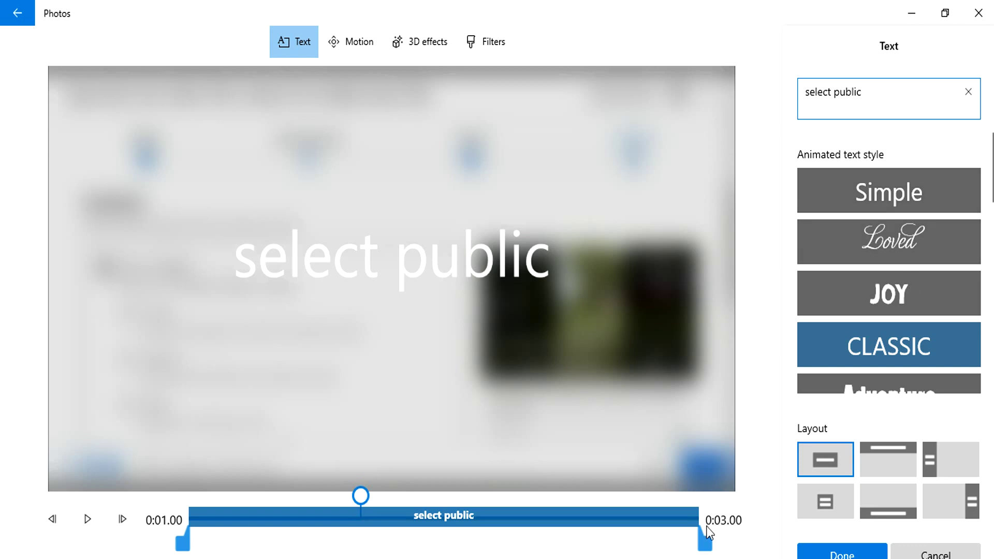
left_click_drag(700, 534, 340, 517)
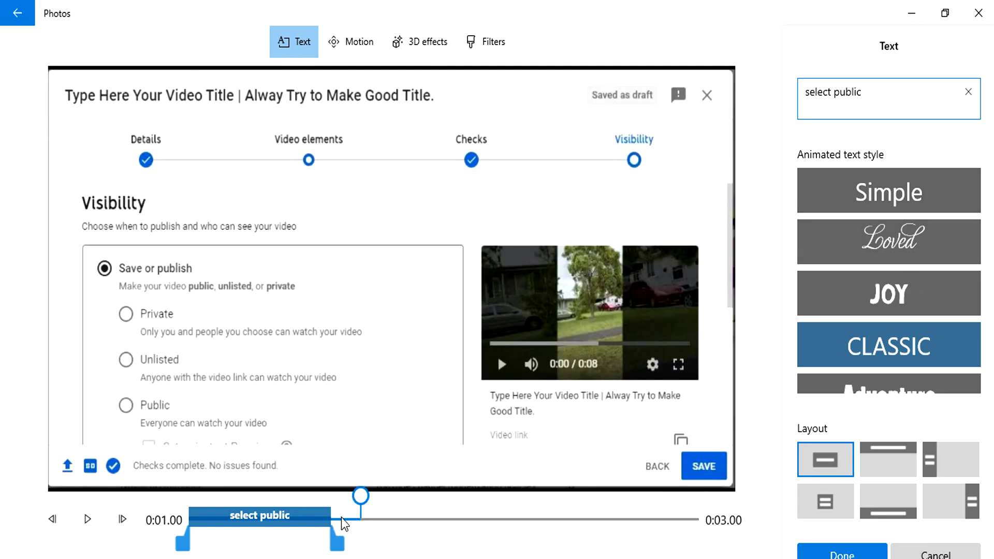
Apply the pending caption and select the Details page clip in the storyboard.
left_click(858, 555)
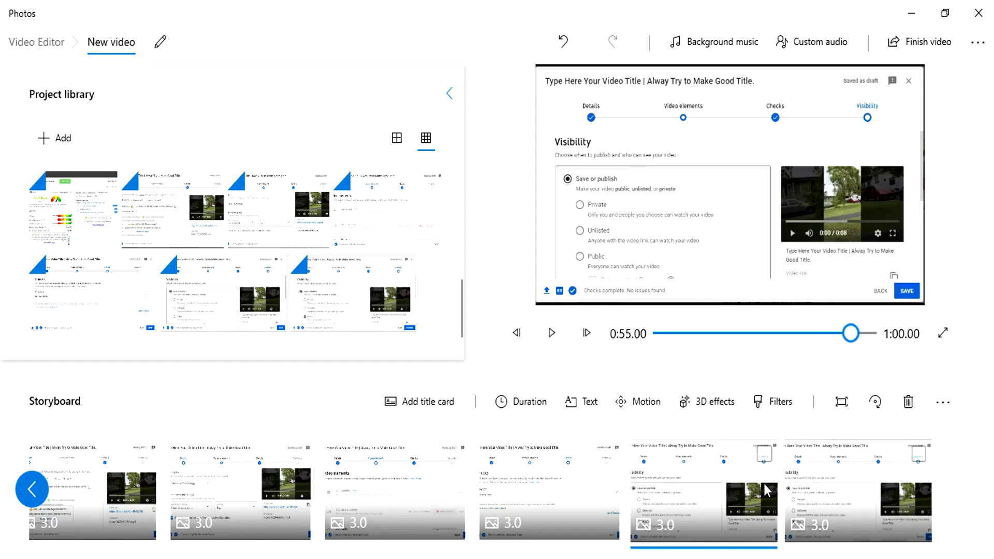
left_click(526, 517)
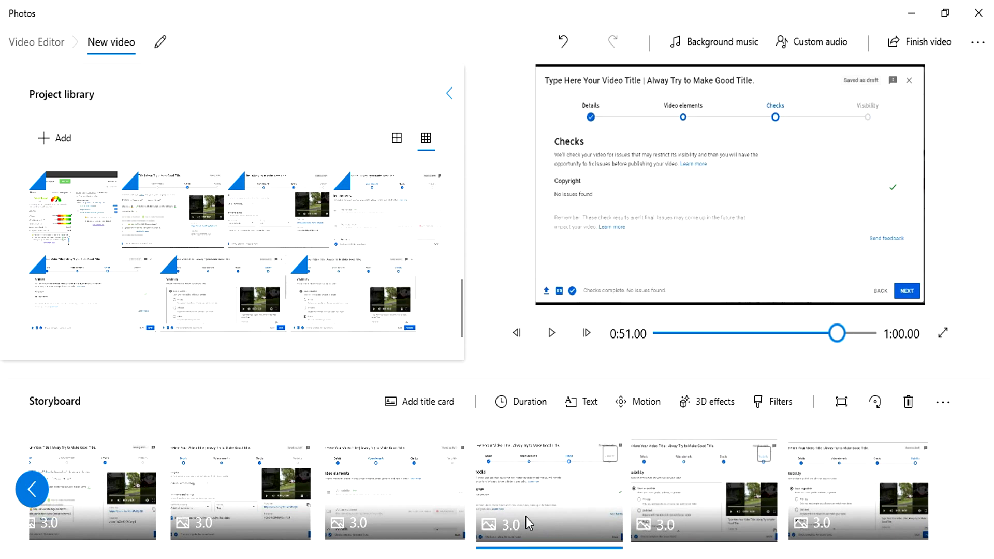
left_click(425, 512)
left_click(253, 513)
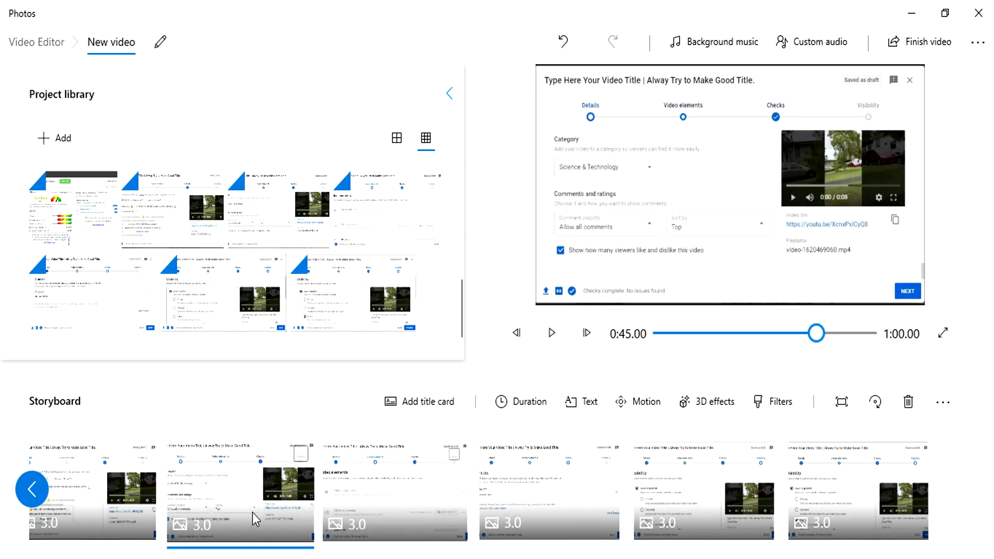
Caption the Details clip "next", trimmed to show only at the clip's start.
left_click(585, 404)
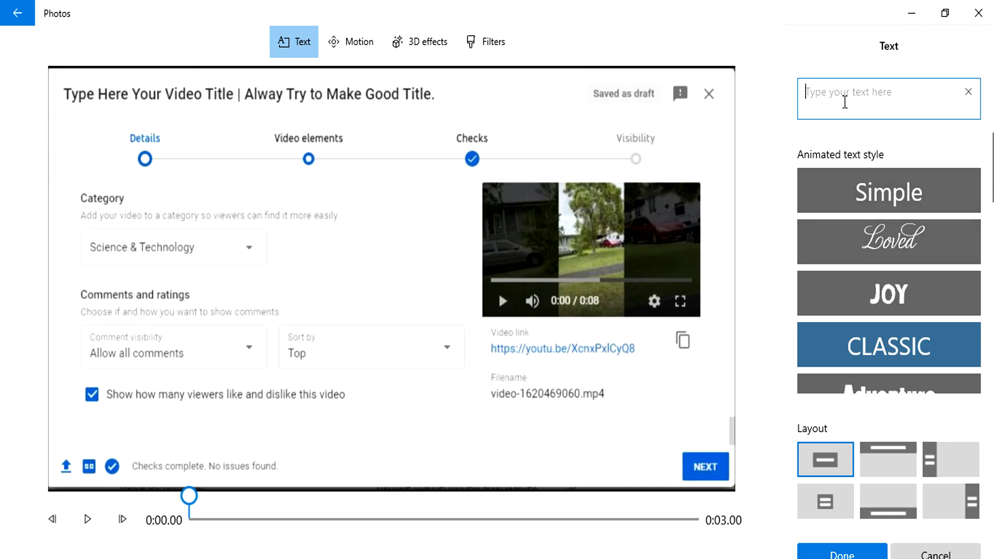
type("nex")
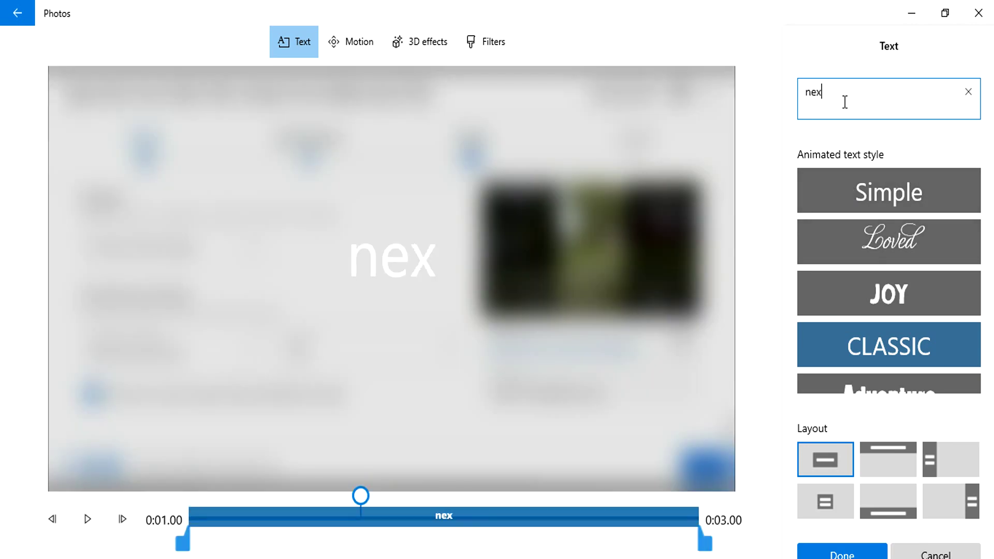
key("BackSpace")
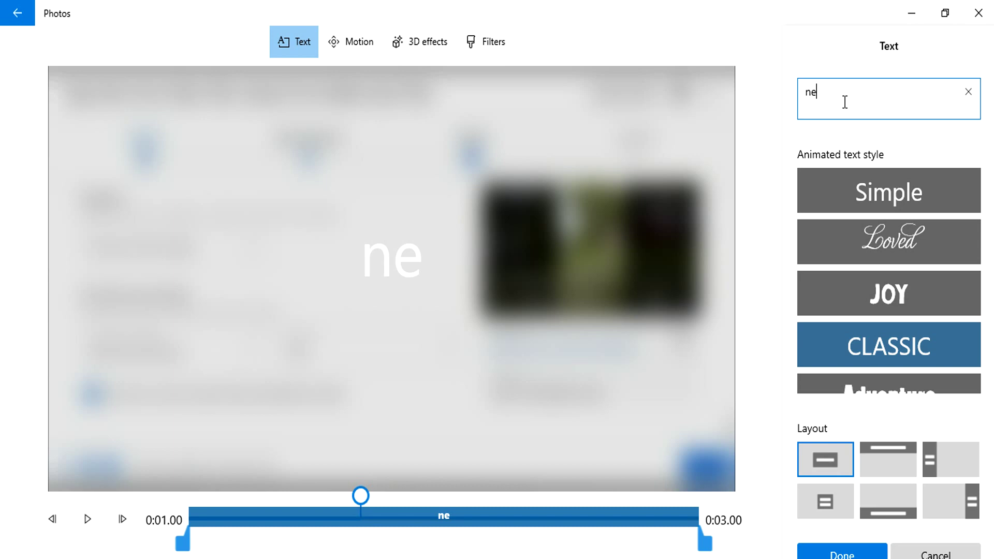
type("xt")
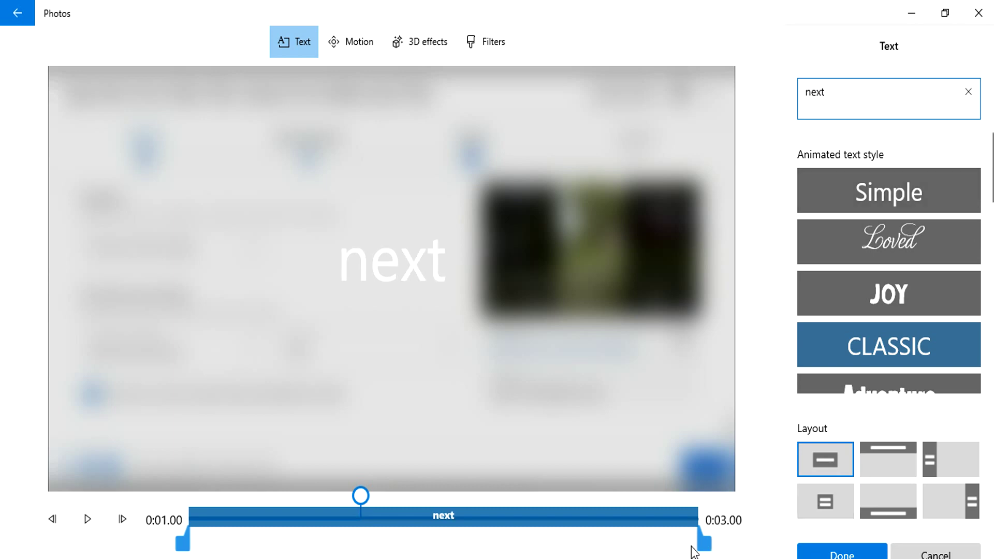
left_click_drag(705, 544, 280, 544)
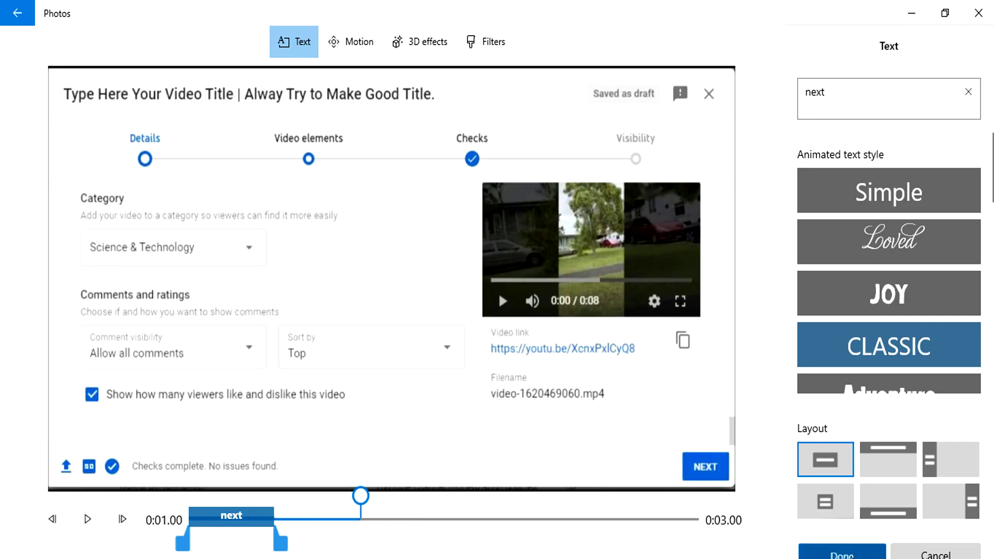
left_click(841, 553)
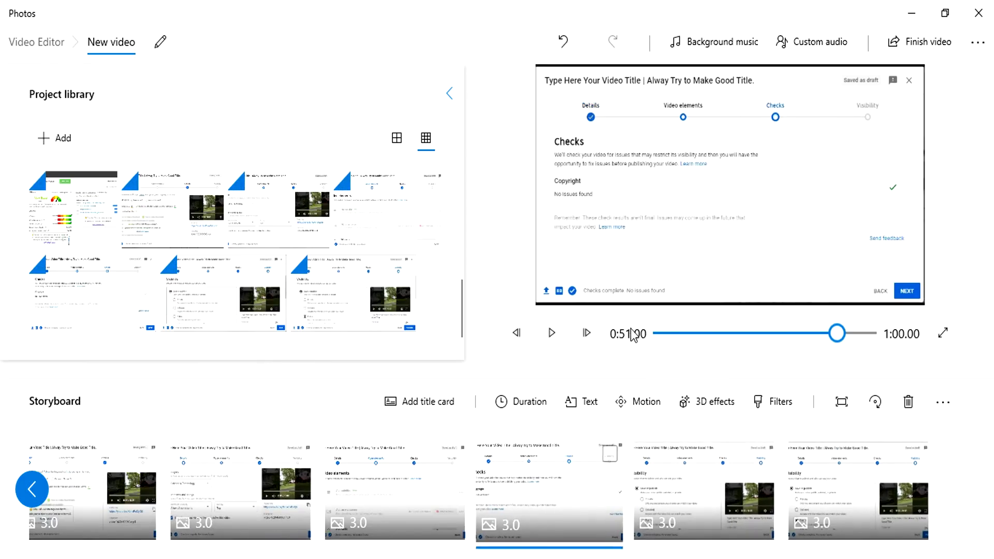
Add a "next" caption to the Checks clip, trimmed to its opening moment.
left_click(587, 407)
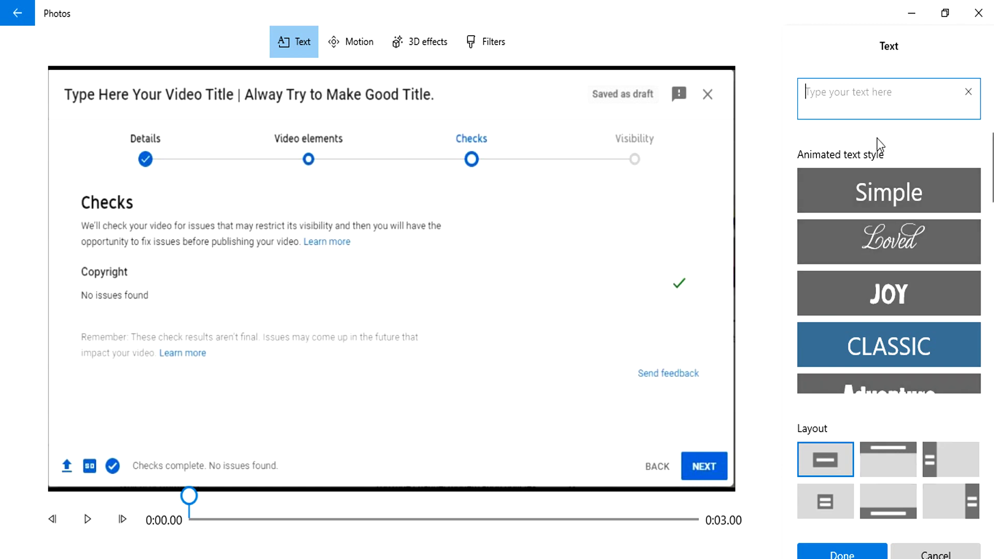
type("nex")
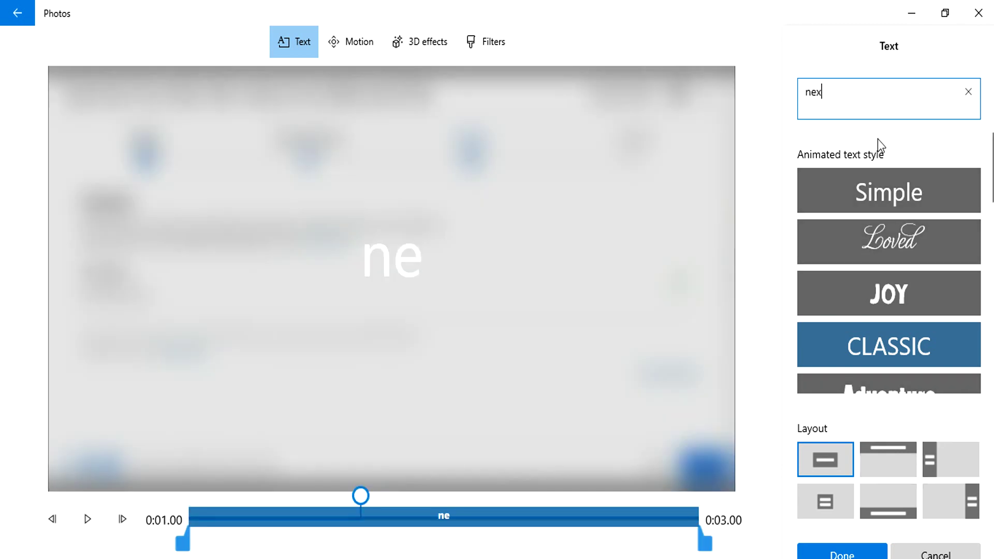
type("t")
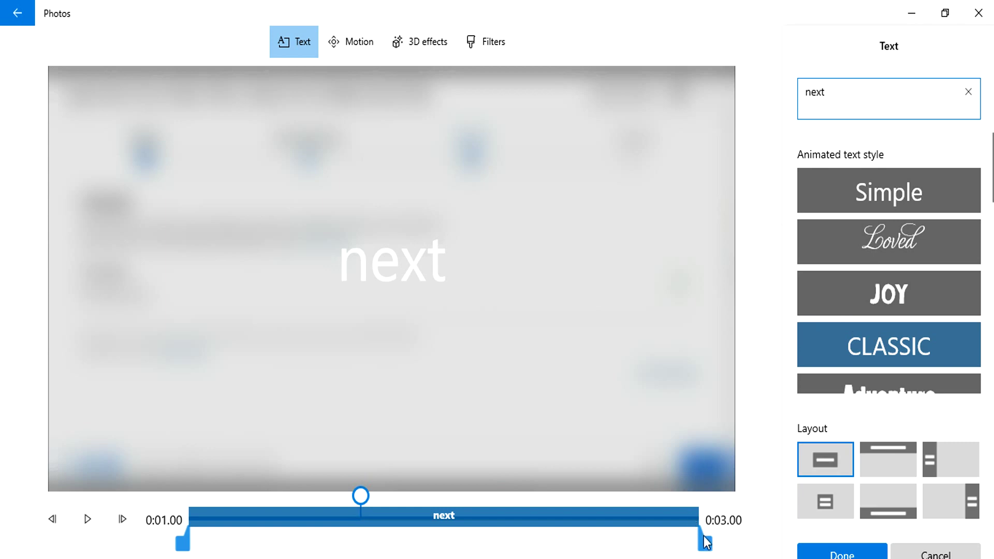
left_click_drag(706, 542, 325, 529)
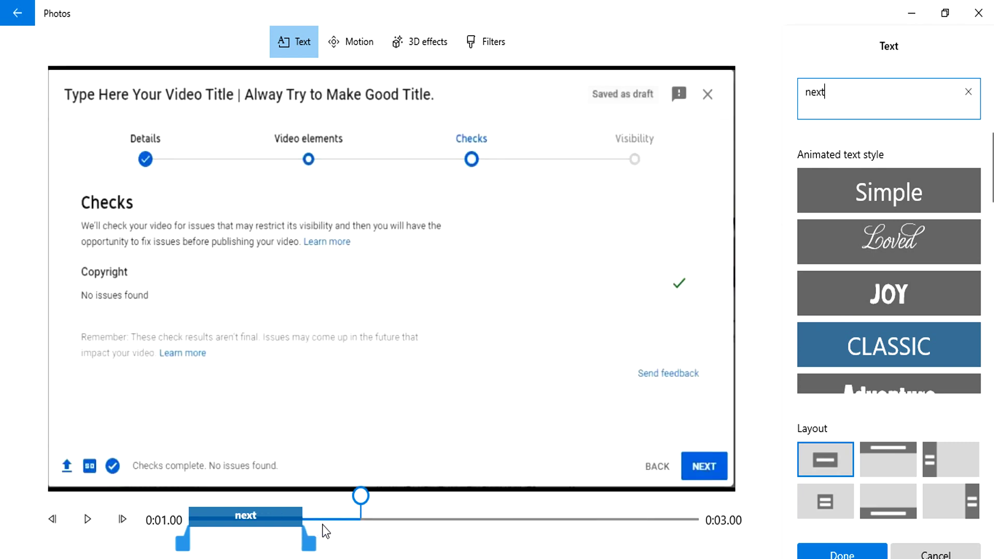
left_click(843, 552)
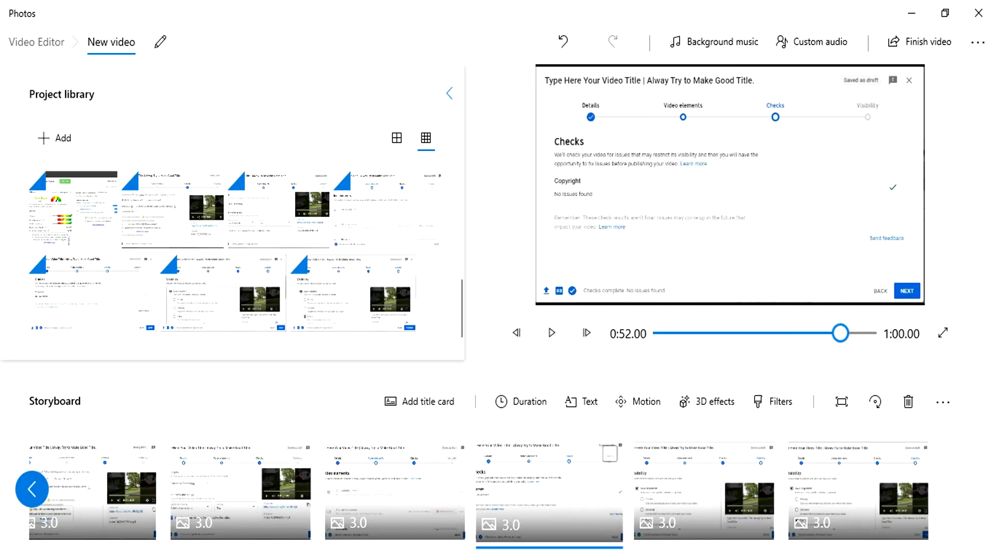
Select the final "now presh publish" clip, then scroll the storyboard back left.
left_click(917, 533)
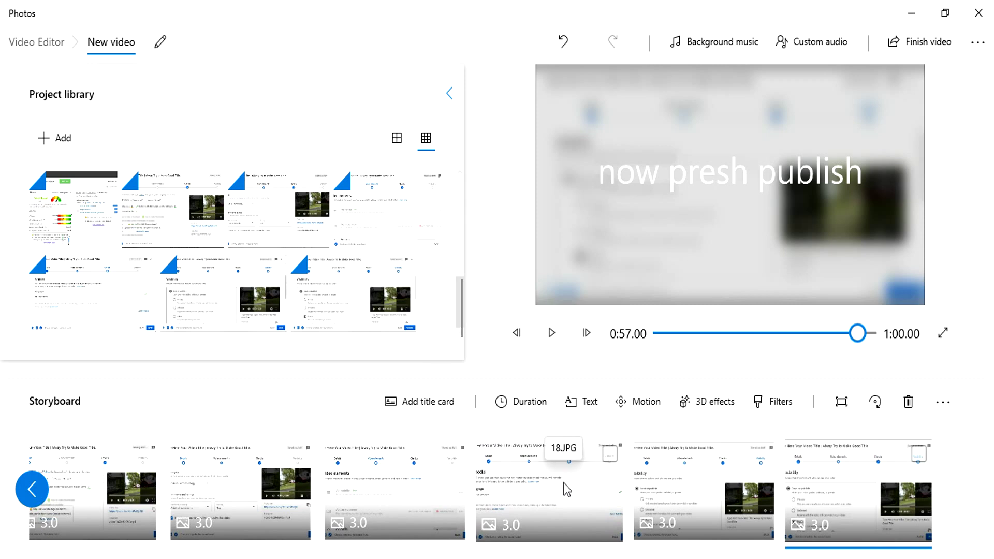
left_click(36, 487)
left_click(35, 488)
left_click(36, 487)
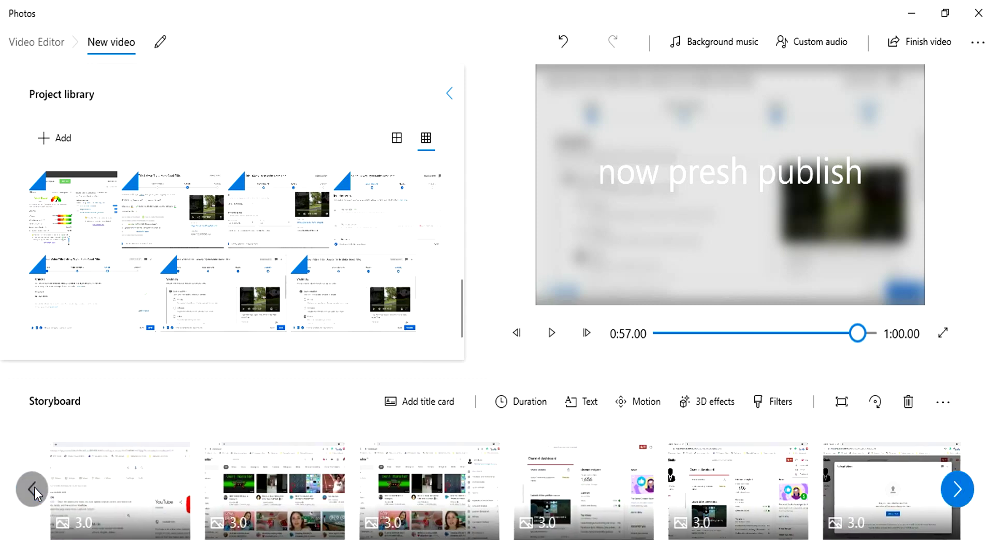
Set the first six slides to 7 seconds each.
left_click(141, 505)
left_click(534, 409)
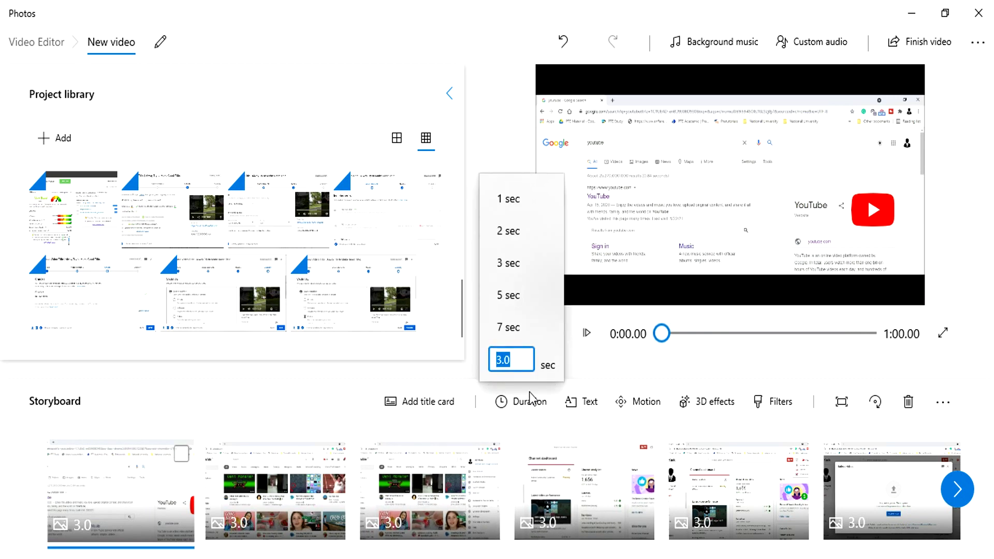
left_click(510, 332)
left_click(280, 509)
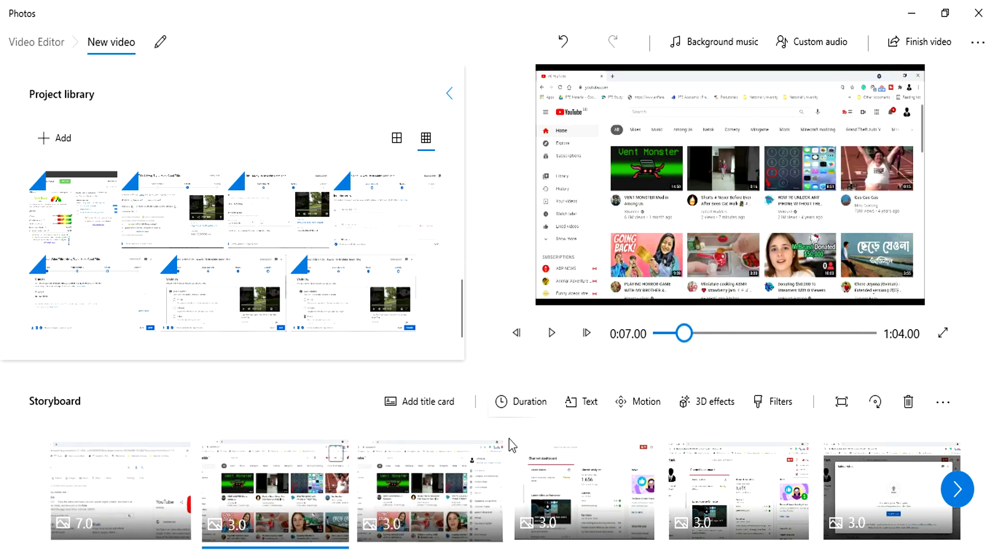
left_click(524, 405)
left_click(520, 329)
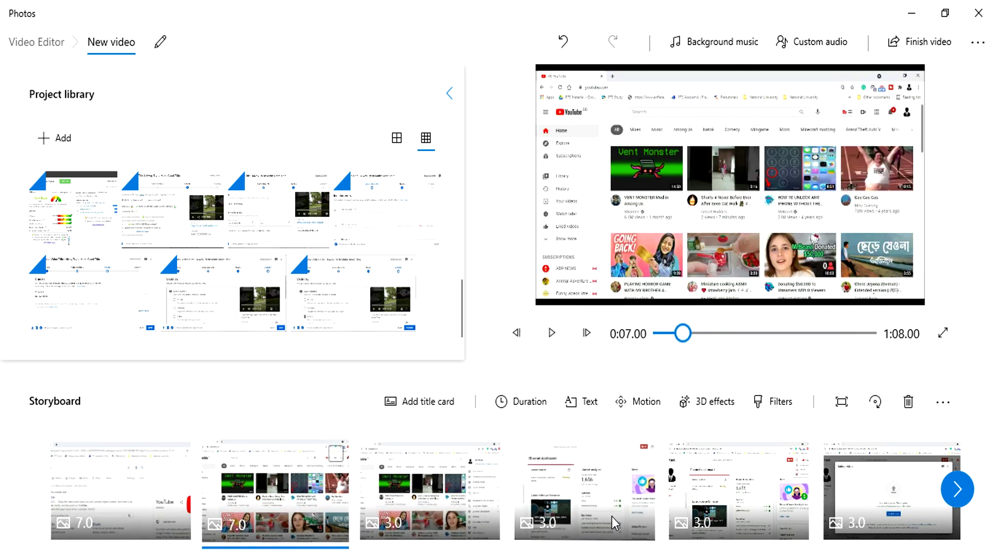
left_click(429, 505)
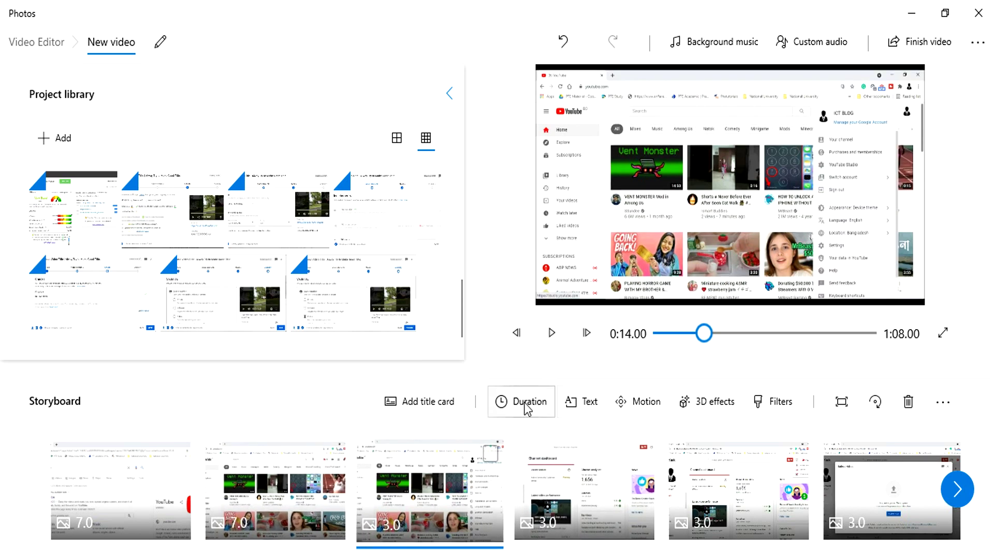
left_click(526, 406)
left_click(512, 328)
left_click(577, 492)
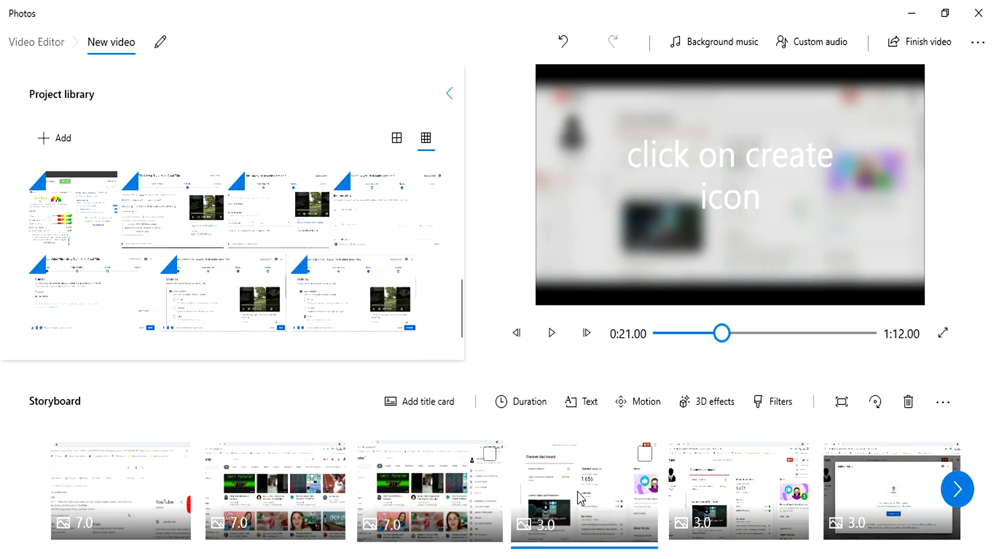
left_click(538, 406)
left_click(524, 333)
left_click(730, 523)
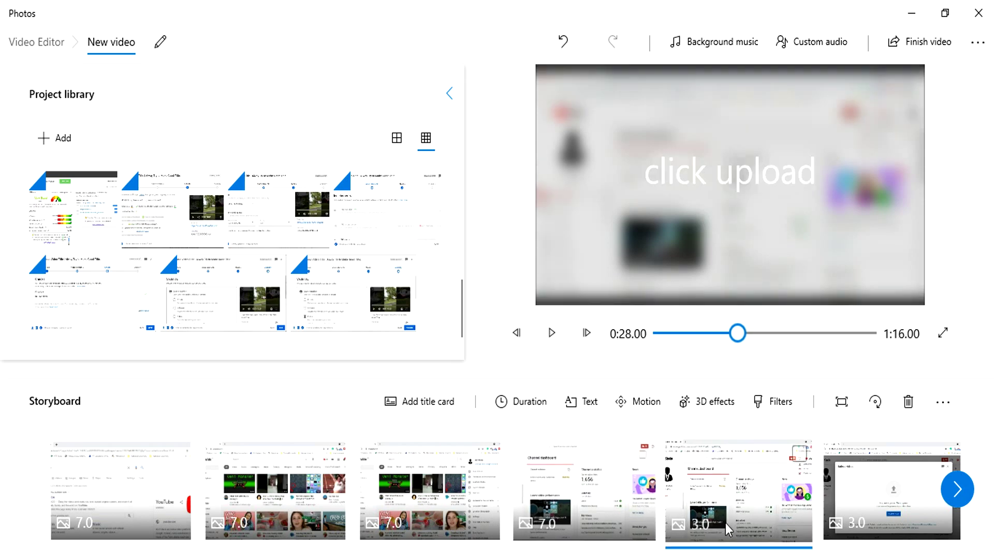
left_click(541, 409)
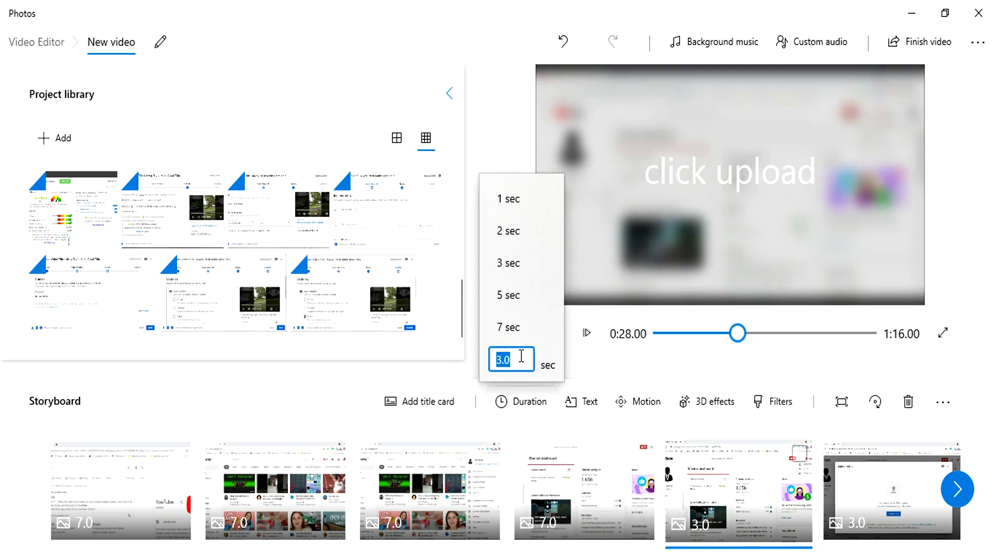
left_click(510, 328)
left_click(877, 514)
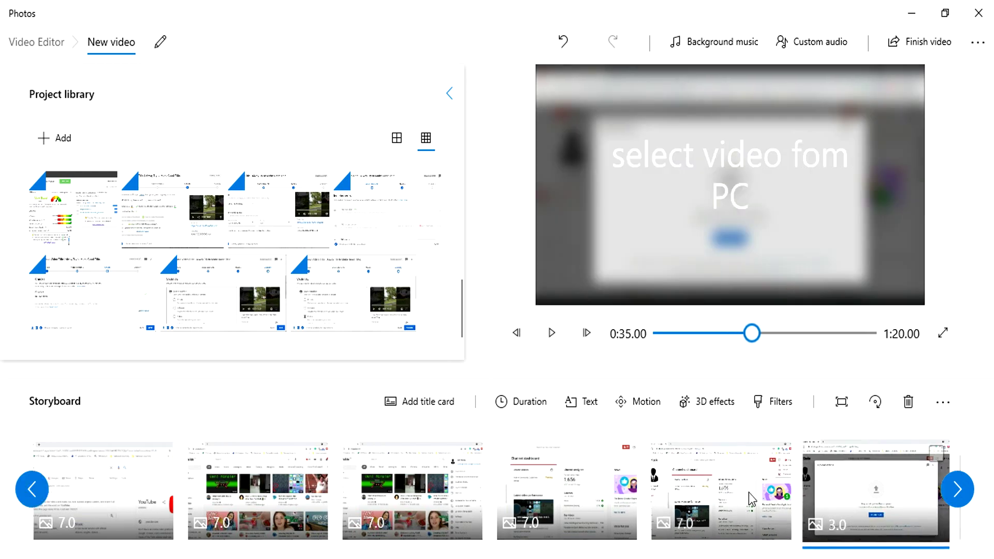
left_click(537, 409)
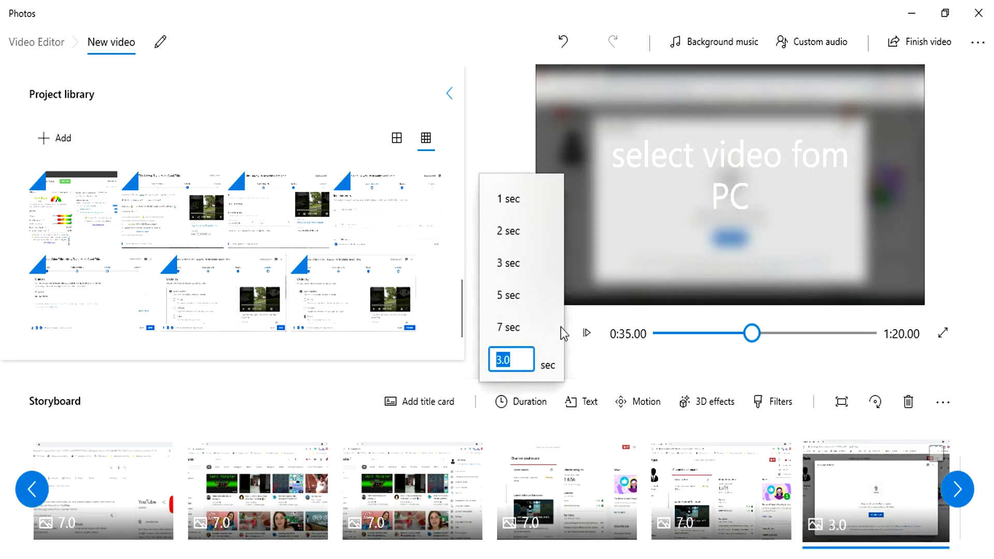
left_click(538, 327)
Set the next three 3-second slides to 7 seconds each.
left_click(957, 489)
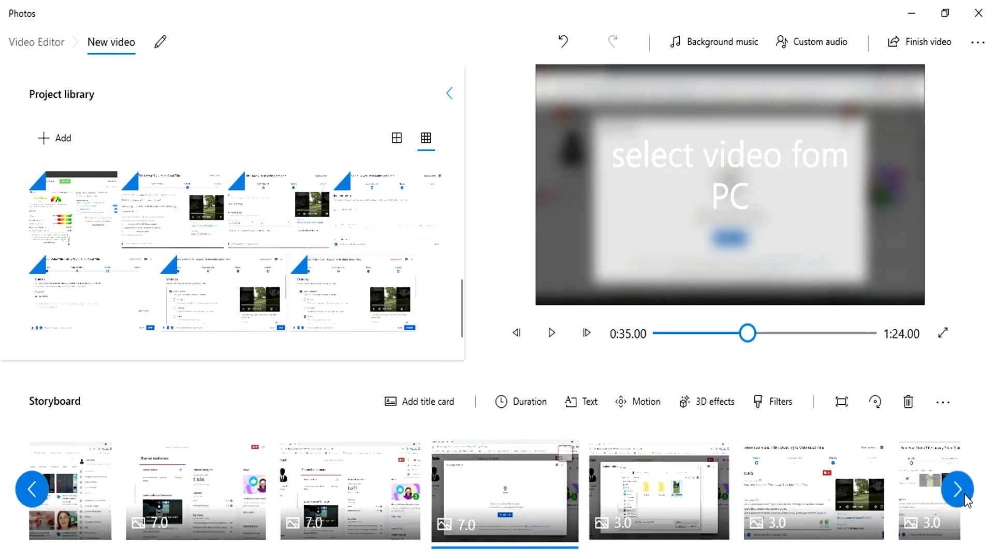
left_click(553, 465)
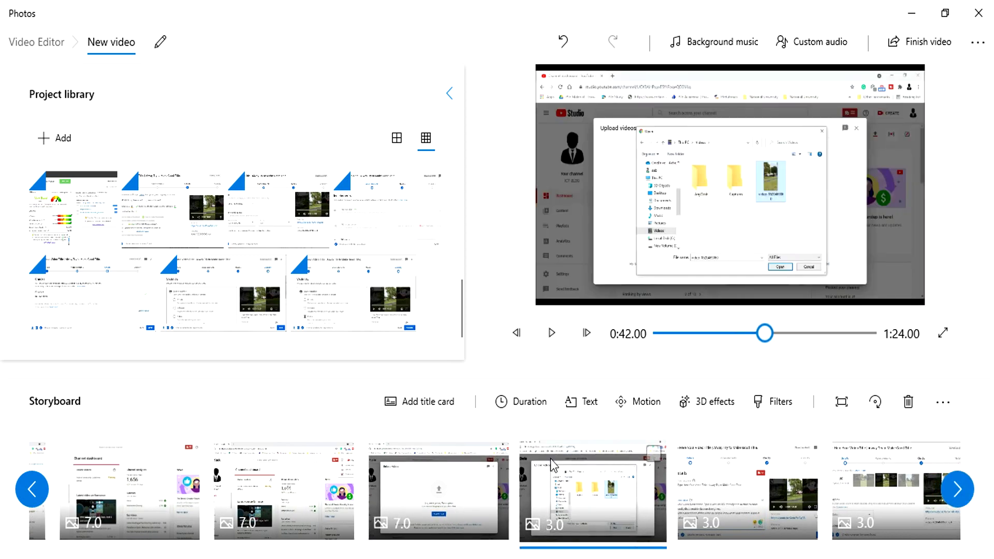
left_click(532, 402)
left_click(505, 328)
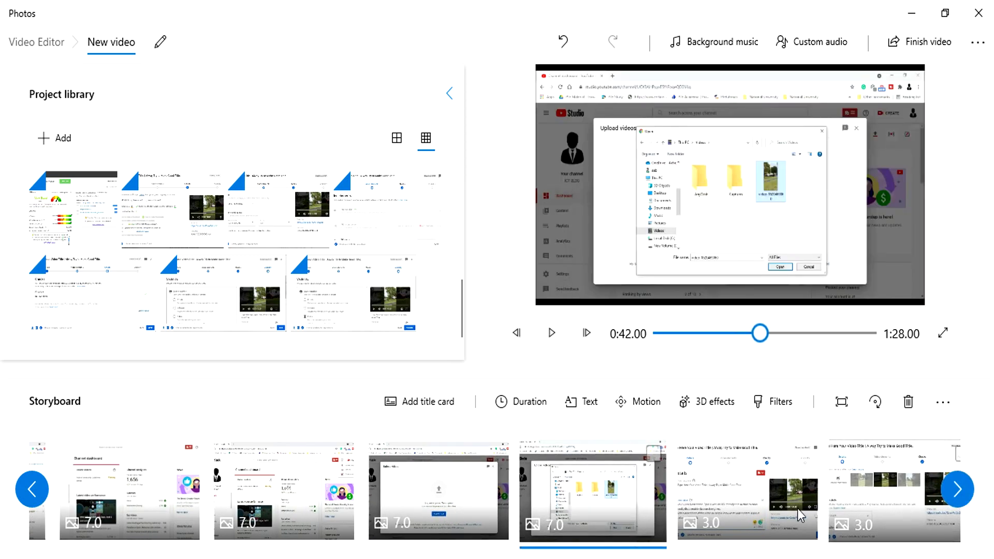
left_click(797, 508)
left_click(541, 405)
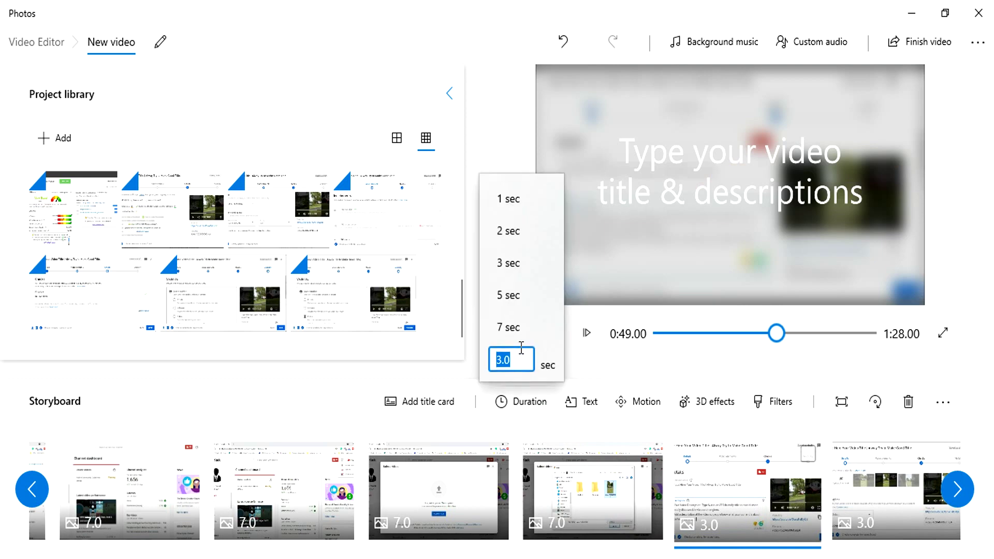
left_click(505, 327)
left_click(869, 510)
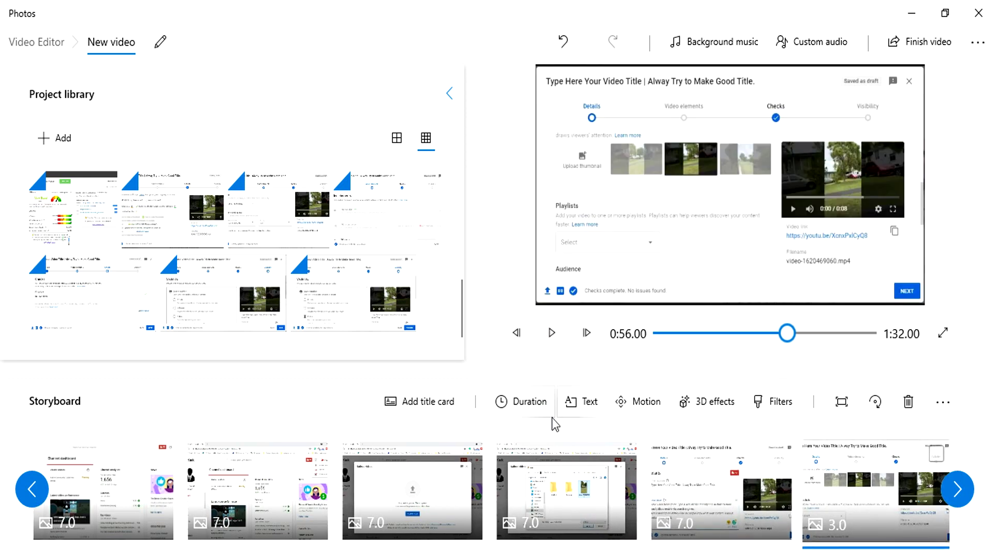
left_click(535, 406)
left_click(511, 328)
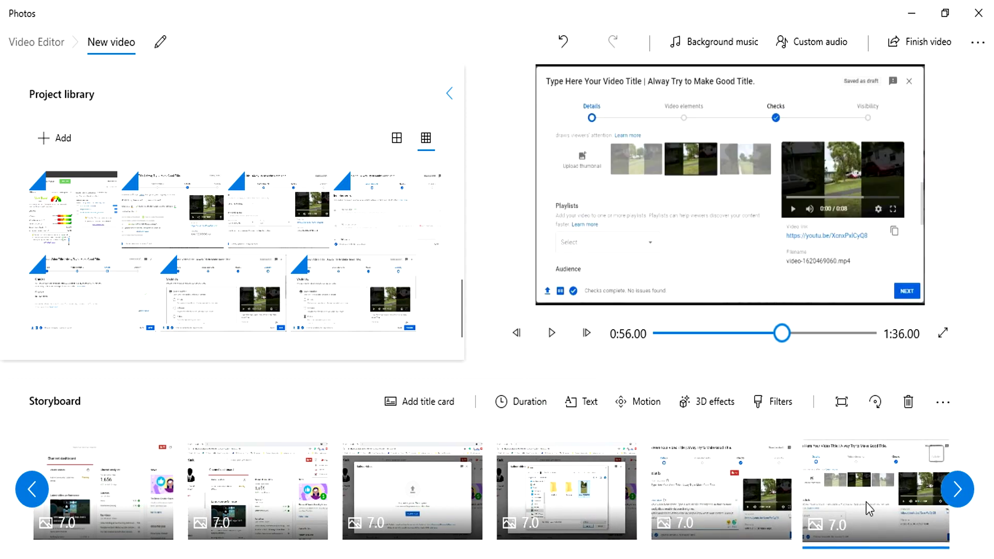
Set four more slides, through the Keyword Explorer slide, to 7 seconds each.
left_click(957, 489)
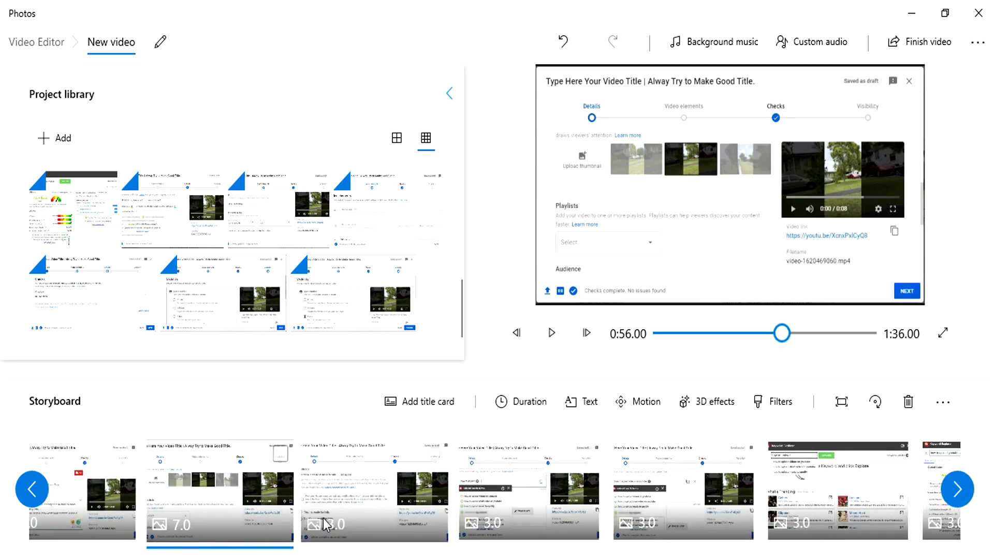
left_click(326, 525)
left_click(505, 402)
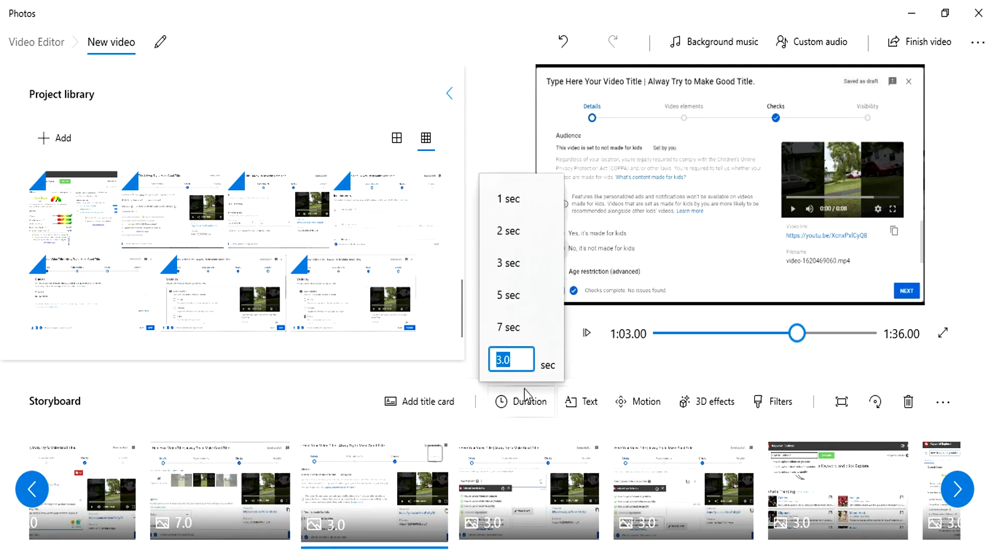
left_click(505, 337)
left_click(538, 466)
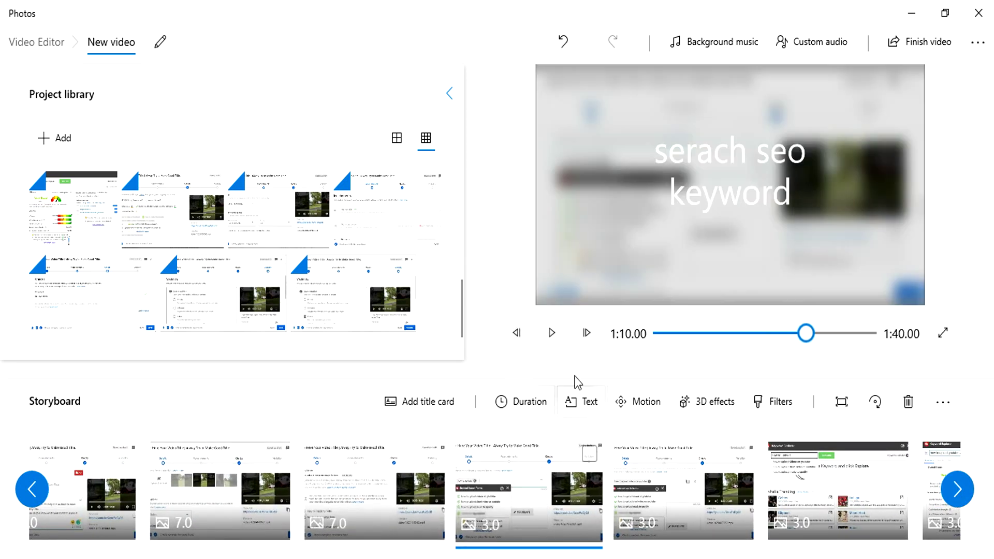
left_click(530, 402)
left_click(510, 335)
left_click(649, 477)
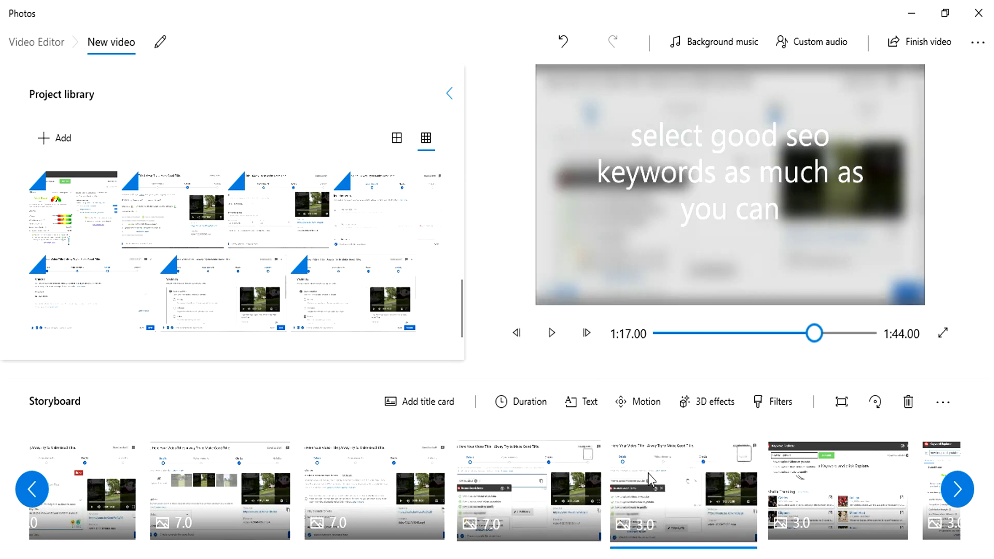
left_click(515, 402)
left_click(538, 325)
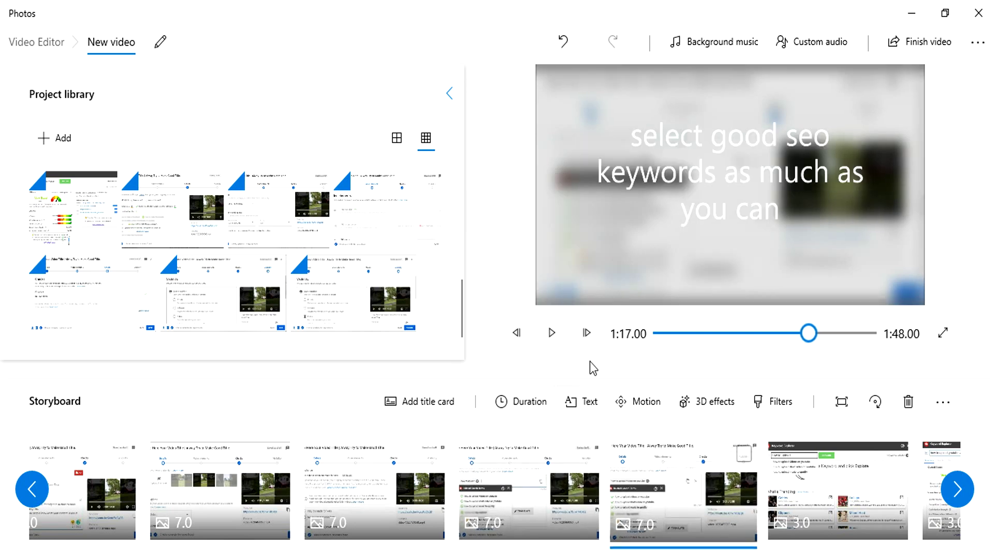
left_click(838, 492)
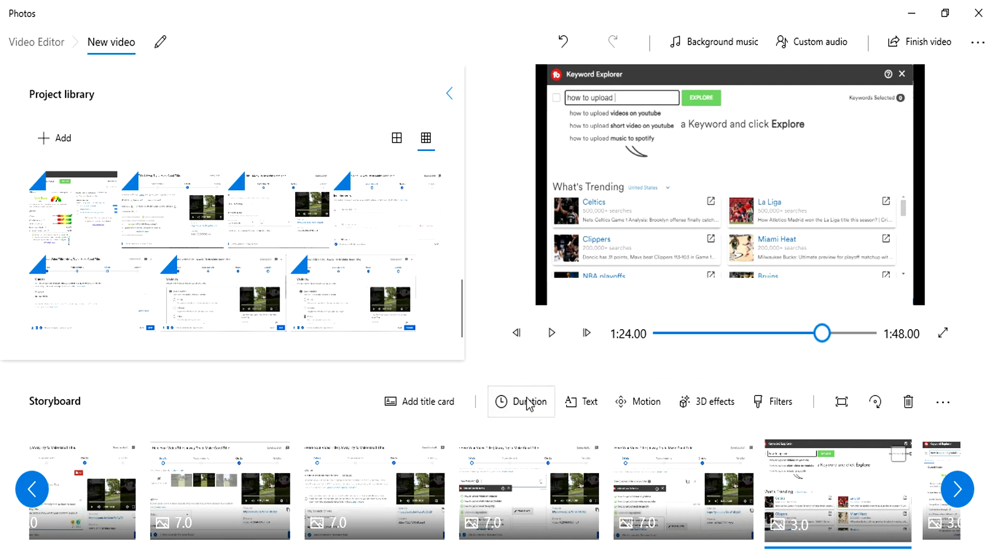
left_click(528, 402)
left_click(510, 327)
Set the "use tubebuddy" slide and the next two slides to 7 seconds each.
left_click(957, 490)
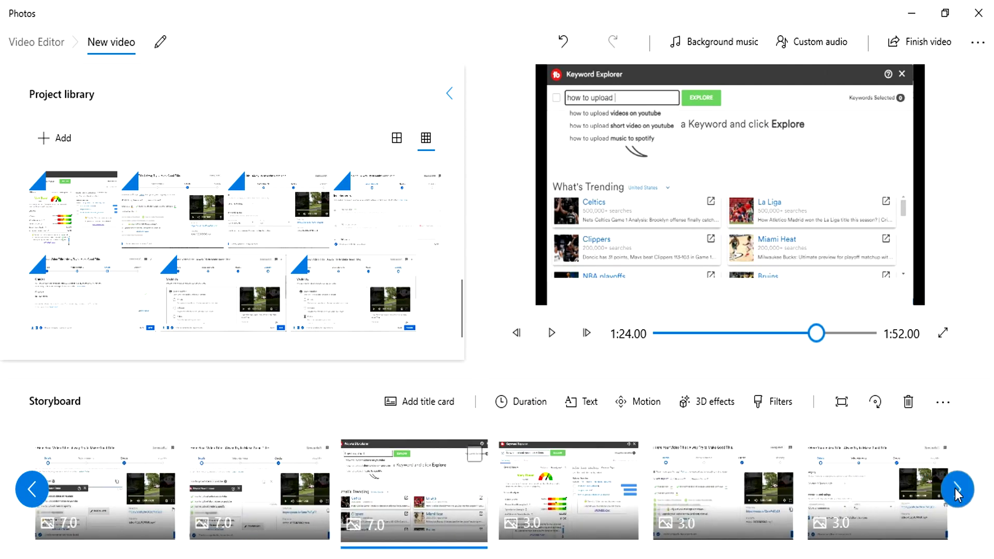
left_click(568, 520)
left_click(528, 401)
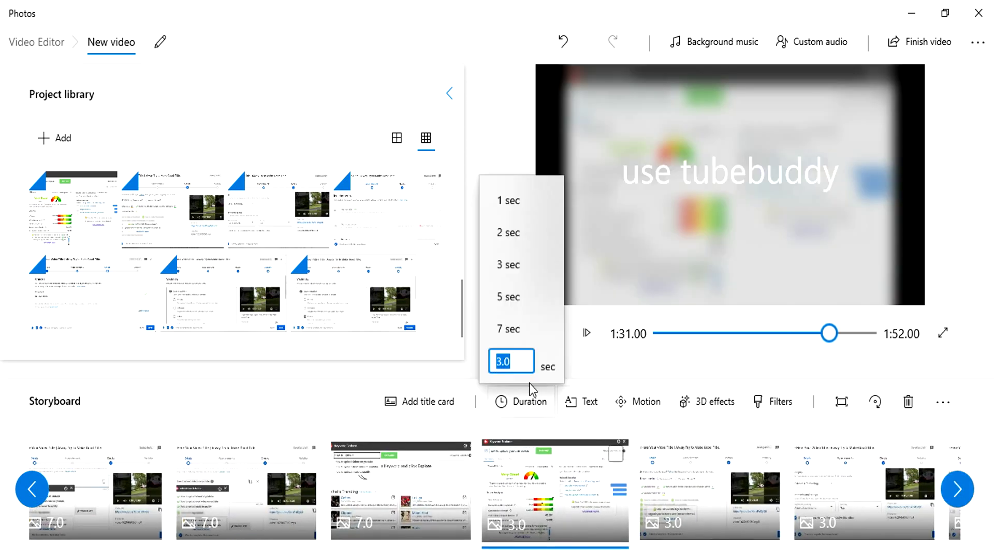
left_click(528, 329)
left_click(713, 487)
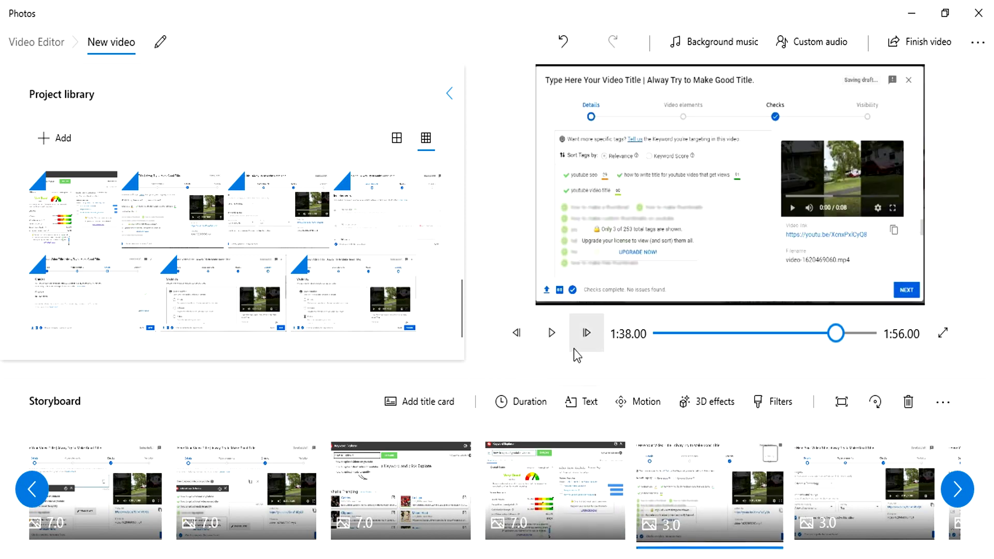
left_click(529, 402)
left_click(510, 326)
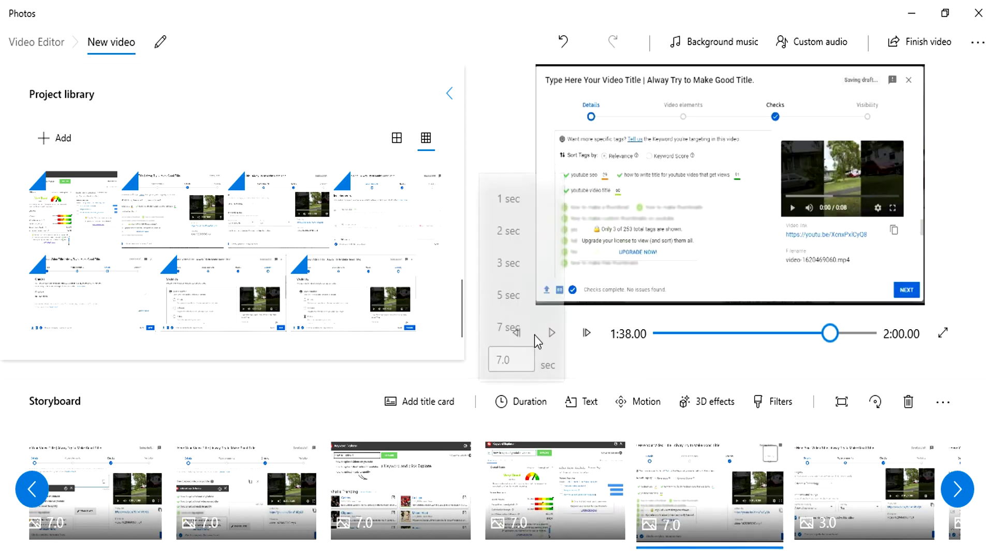
left_click(838, 501)
left_click(529, 402)
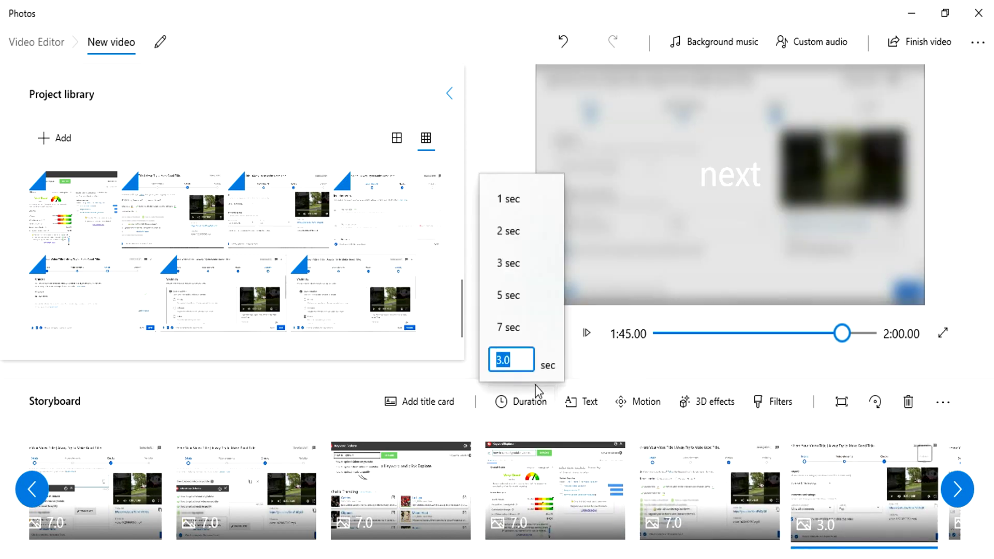
left_click(512, 329)
Set the next three slides, through "select public", to 7 seconds each.
left_click(957, 491)
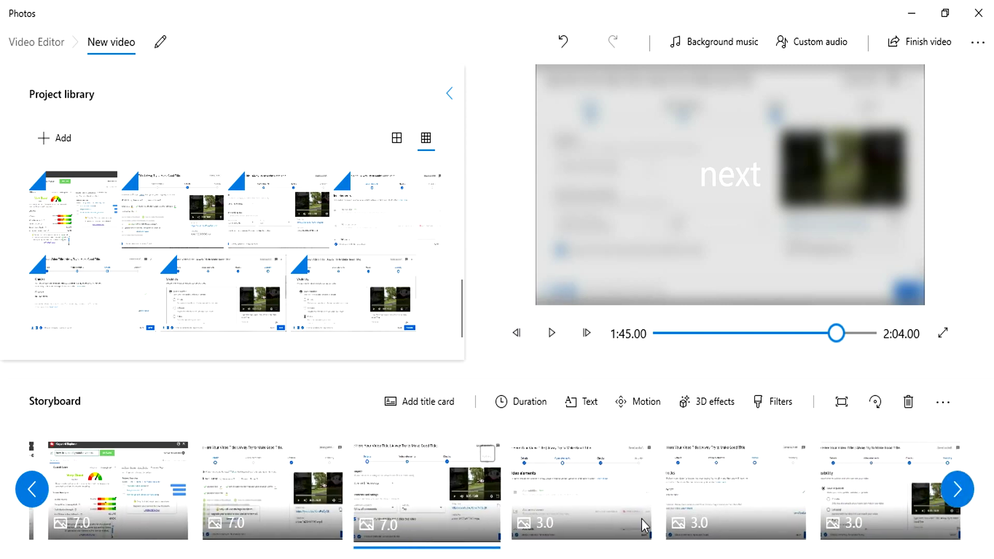
left_click(581, 523)
left_click(533, 404)
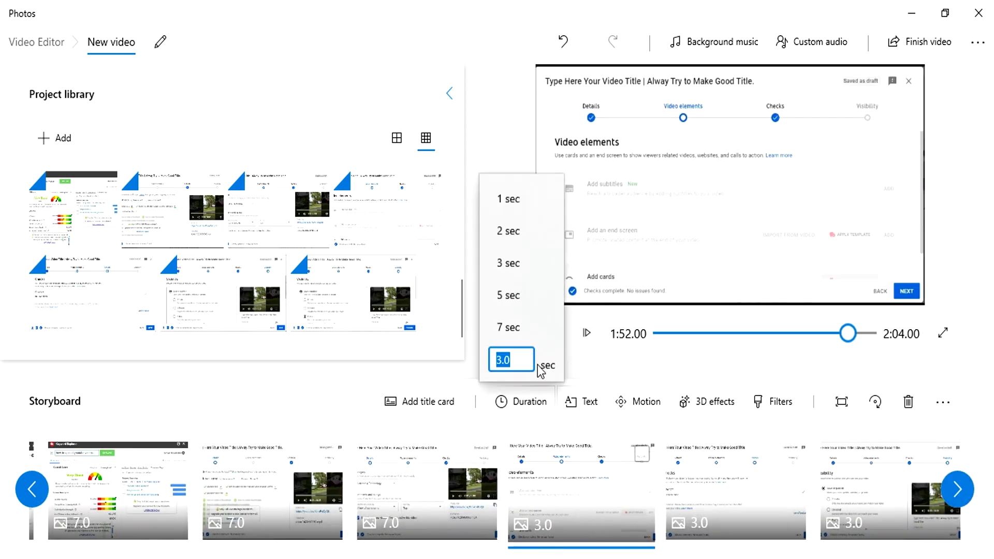
left_click(541, 328)
left_click(717, 496)
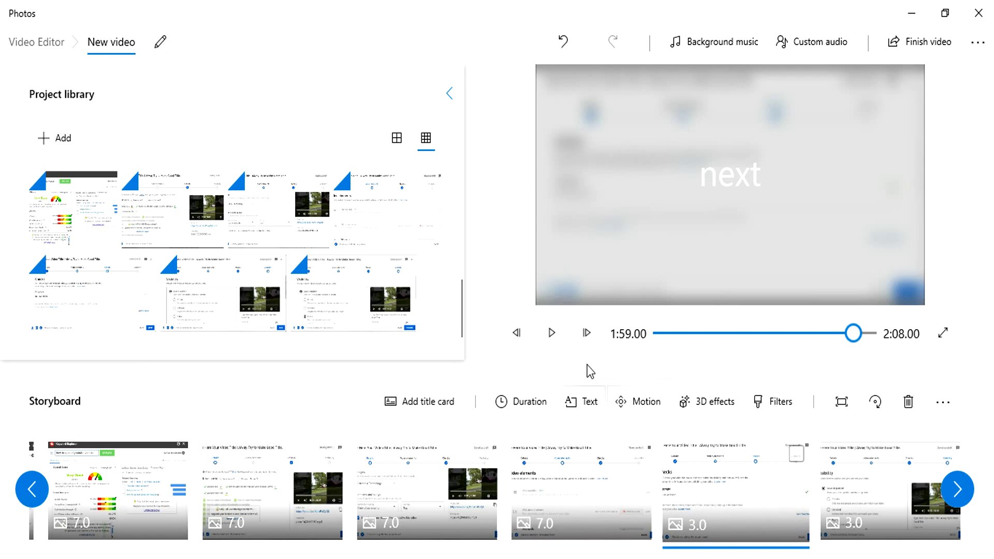
left_click(533, 403)
left_click(521, 329)
left_click(890, 514)
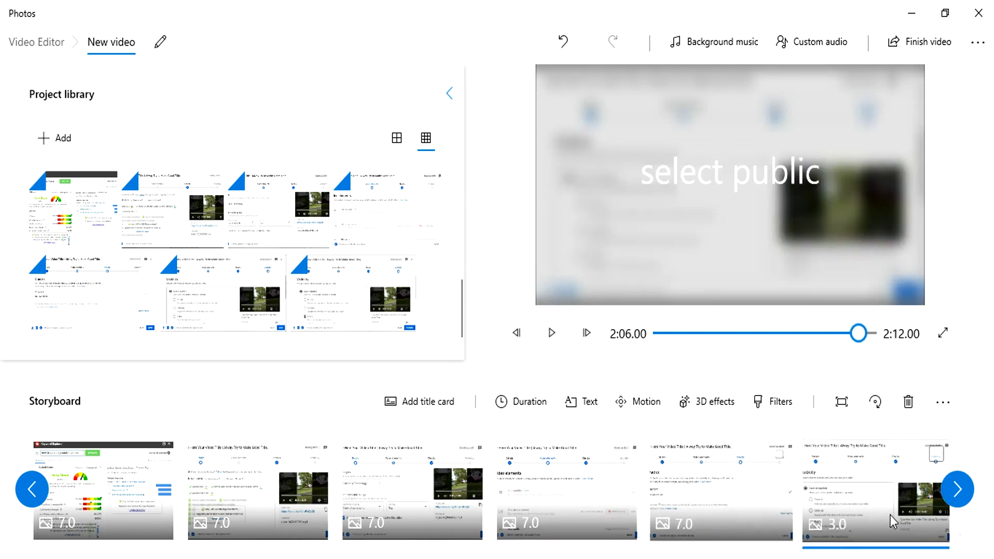
left_click(549, 403)
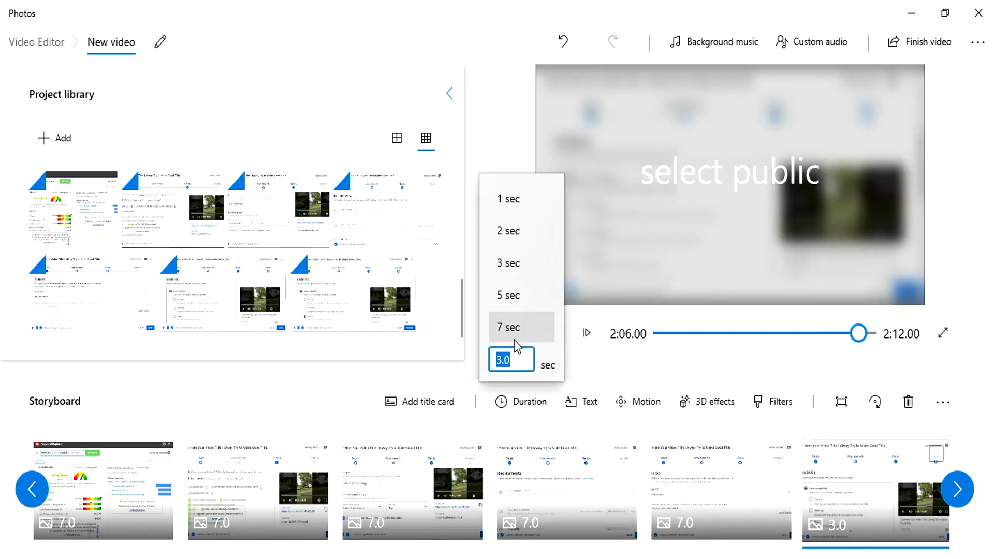
left_click(512, 328)
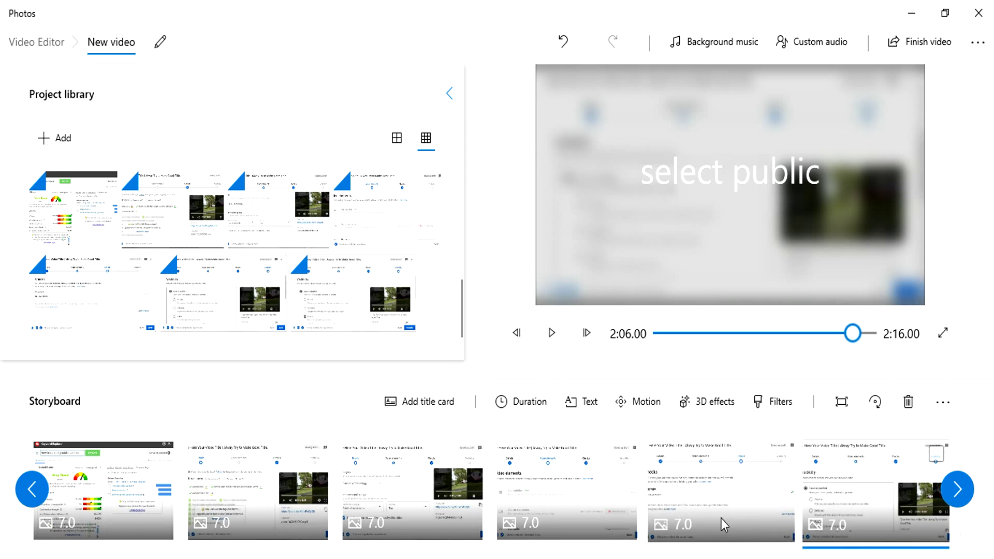
Set the final "now presh publish" slide to 7 seconds, bringing the total to 2:20.
left_click(960, 499)
left_click(859, 509)
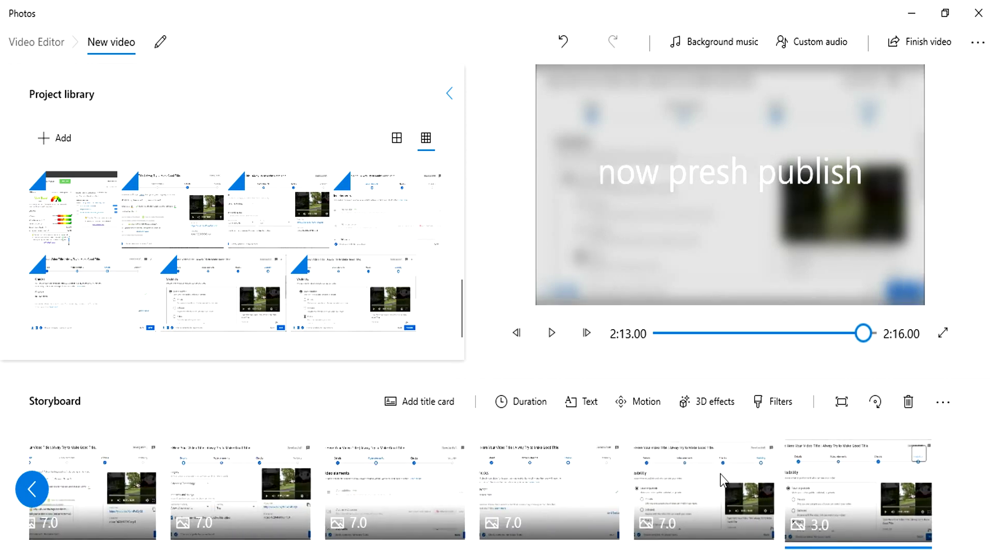
left_click(533, 405)
left_click(515, 331)
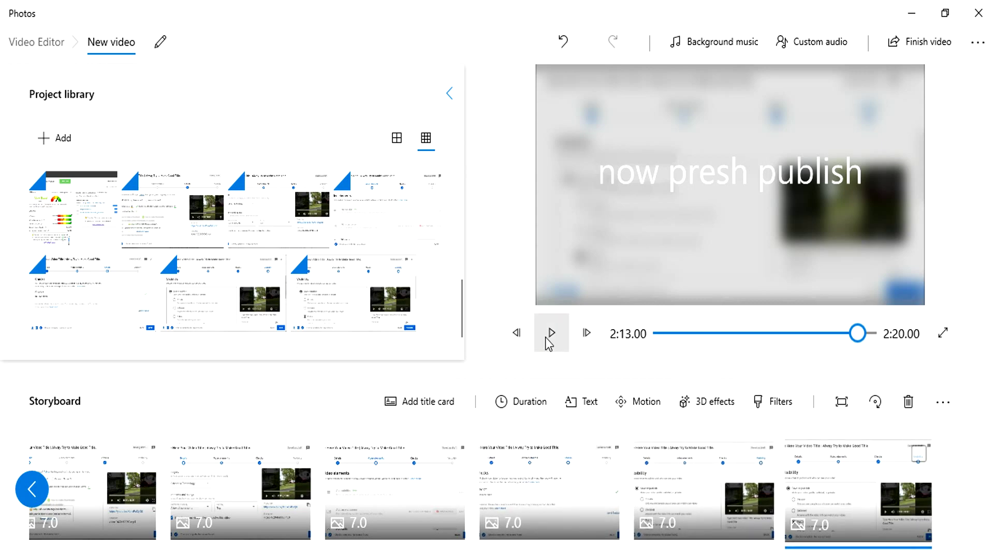
left_click(27, 485)
Rewind the preview to 0:00 and play the 2:20 slideshow from the first slide.
left_click(26, 484)
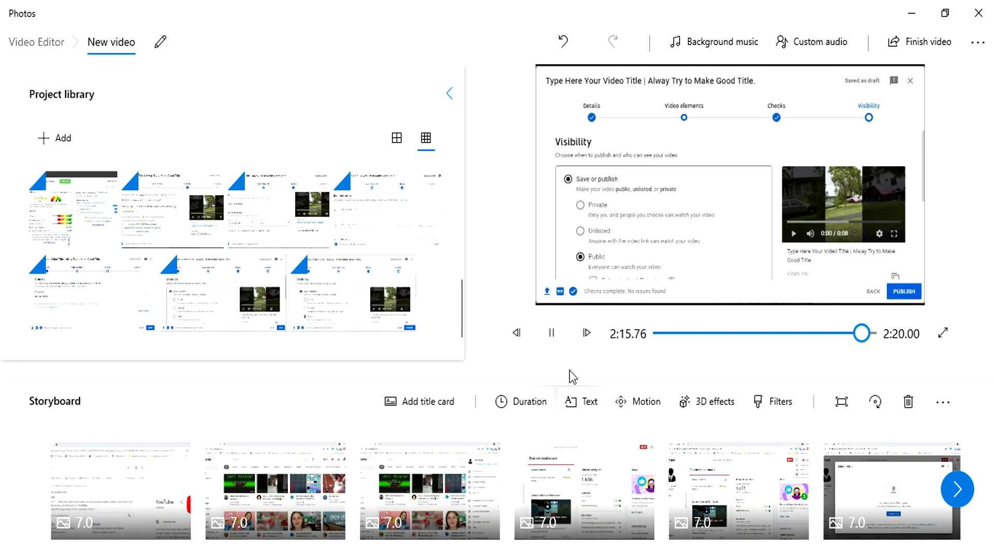
left_click_drag(862, 333, 644, 382)
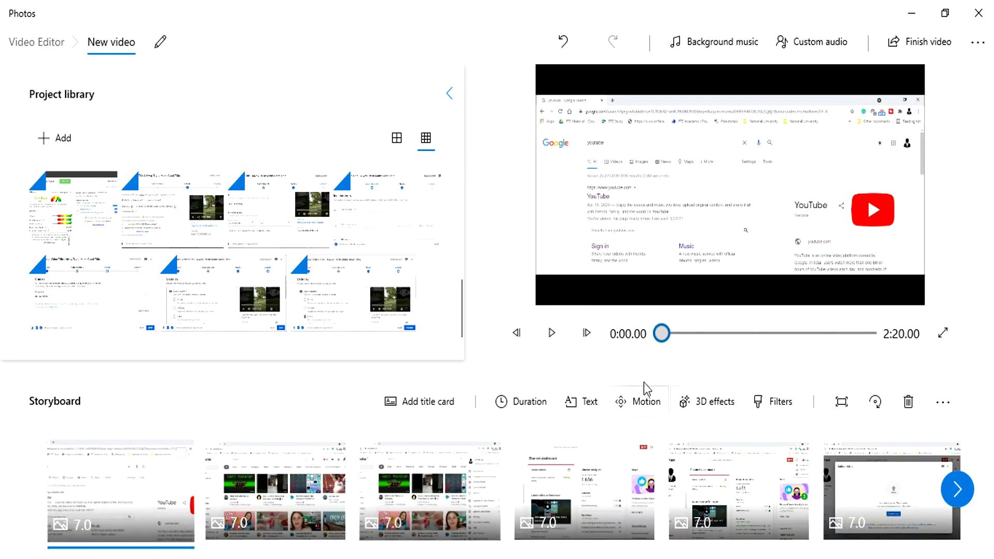
left_click(557, 345)
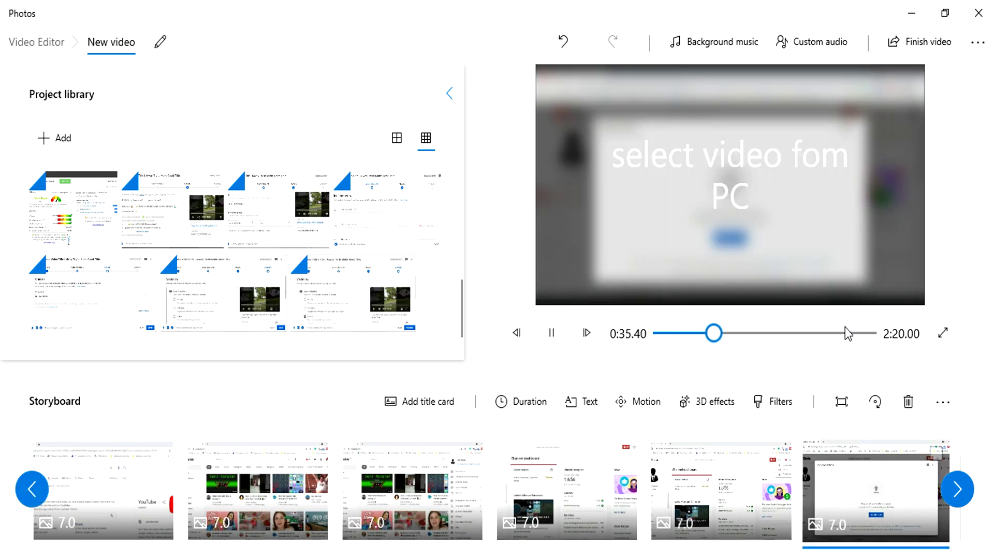
Export the video at High 1080p into Output as "How to make video by still pictures".
left_click(913, 50)
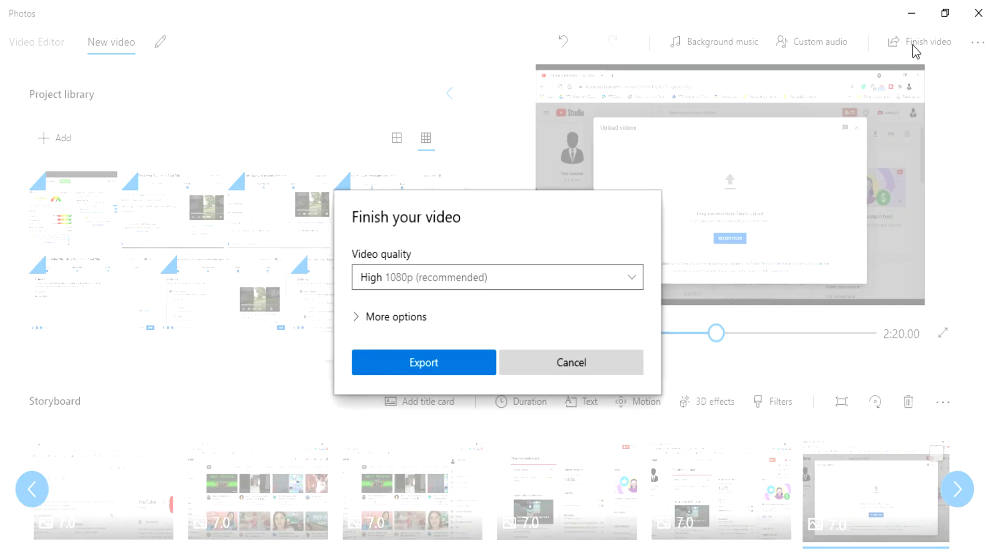
left_click(423, 363)
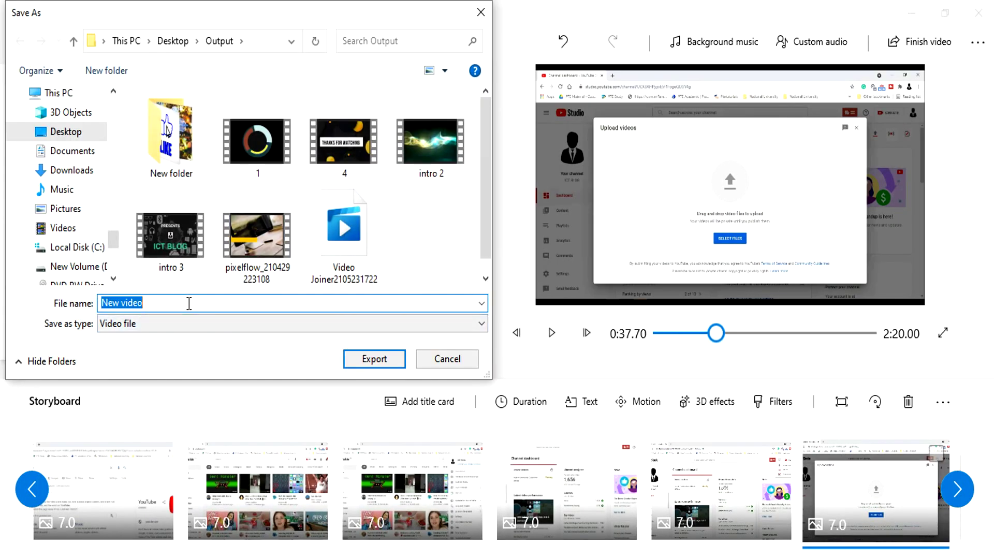
type("How to mak")
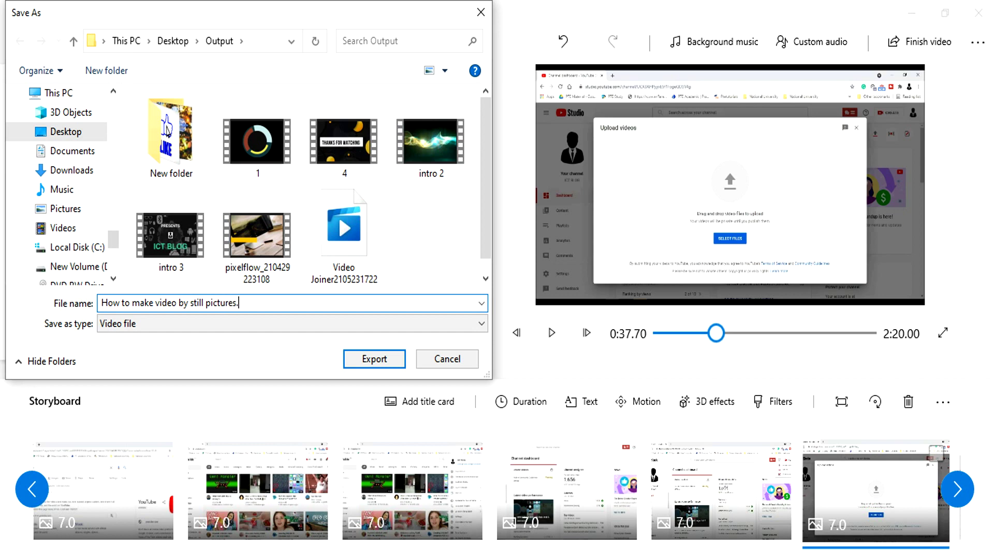
left_click(382, 365)
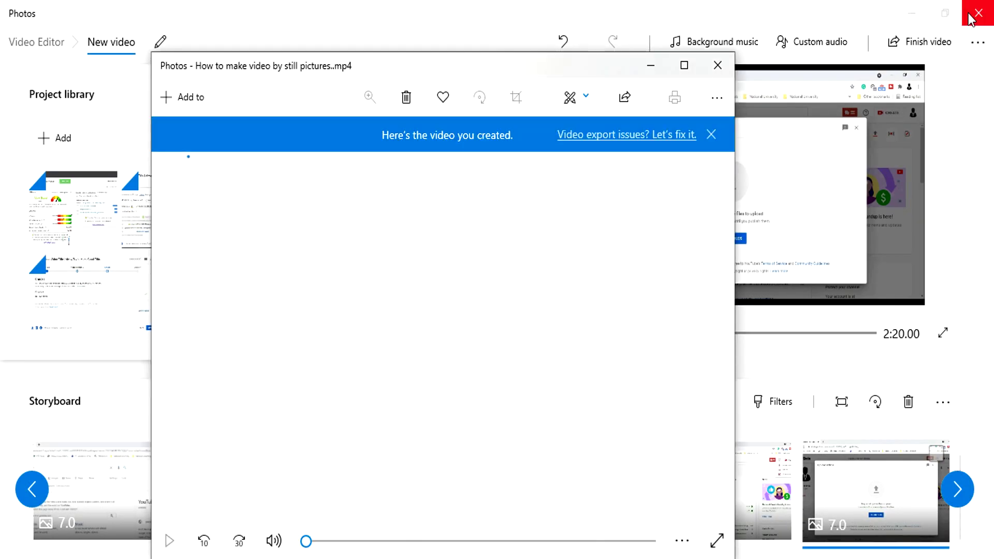
Close the video editor and File Explorer, then maximize the viewer playing the exported MP4.
left_click(978, 12)
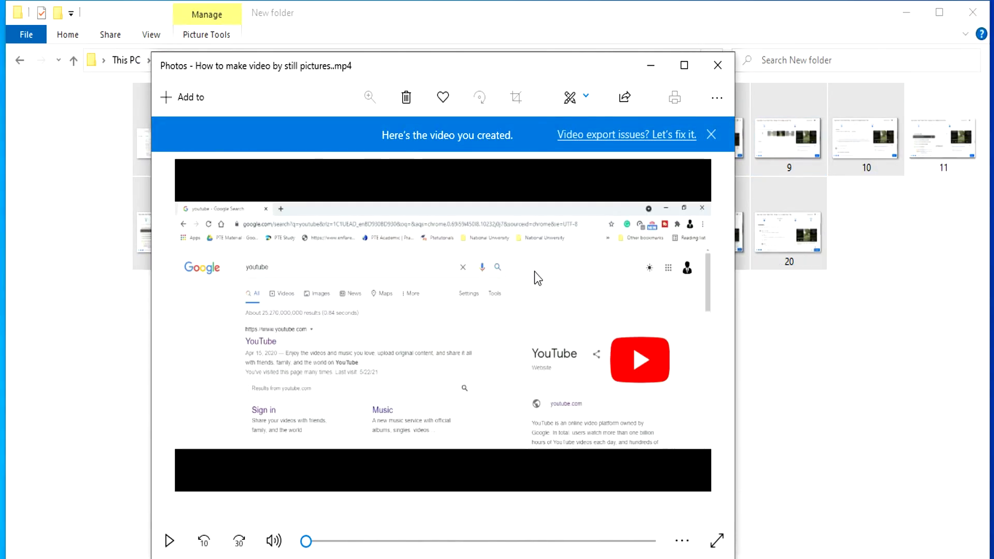
left_click(978, 21)
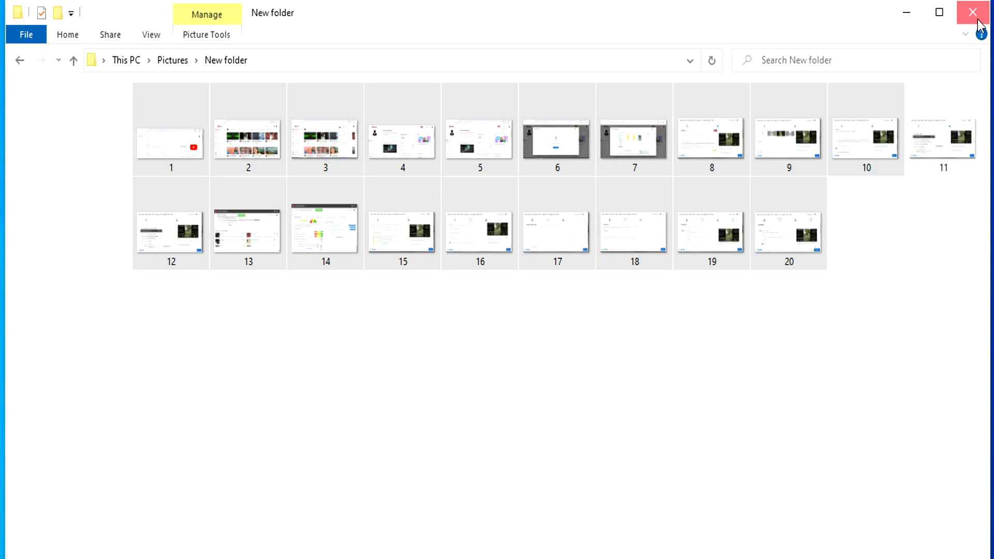
left_click(981, 25)
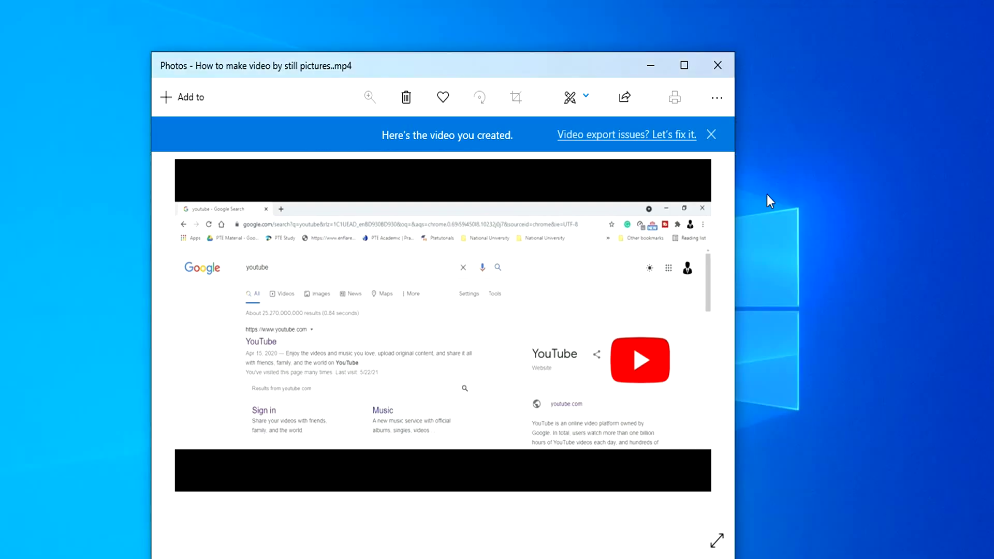
left_click(679, 71)
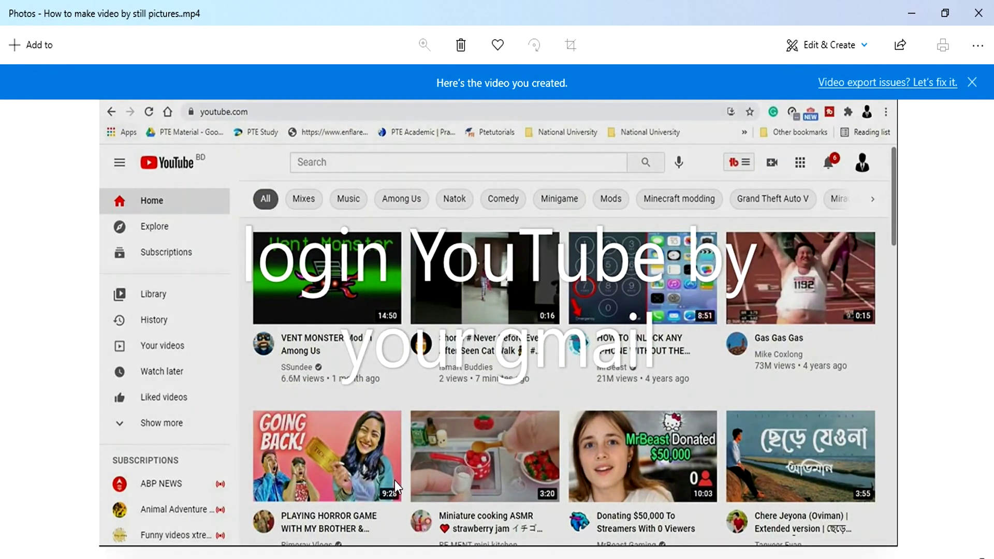